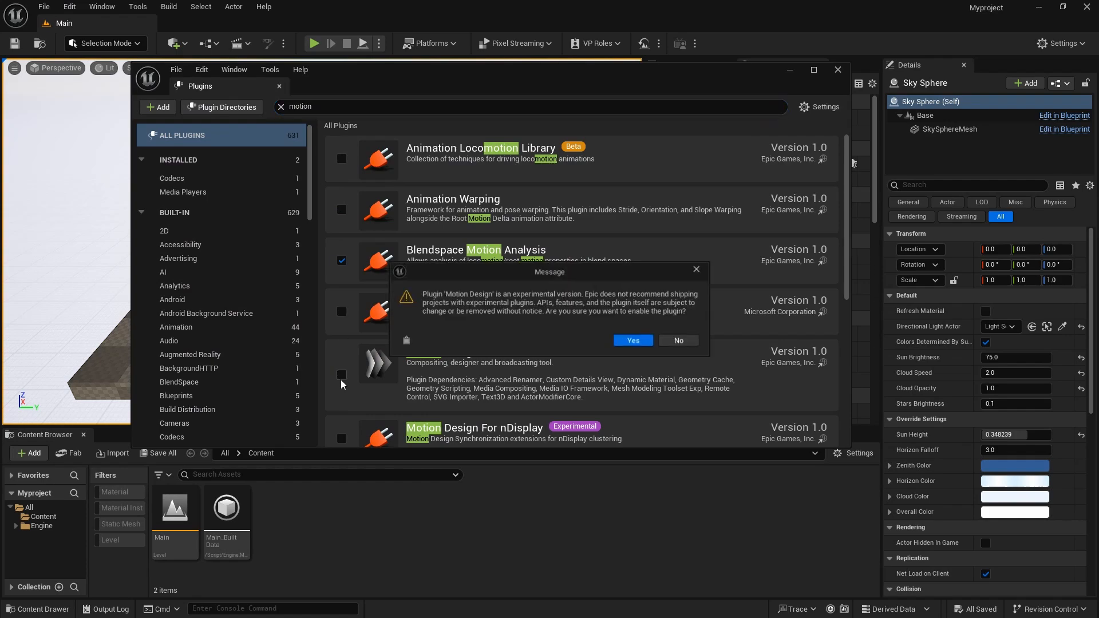
# Enable the experimental Motion Design plugin and restart the editor to load it.
pyautogui.click(634, 342)
pyautogui.click(784, 422)
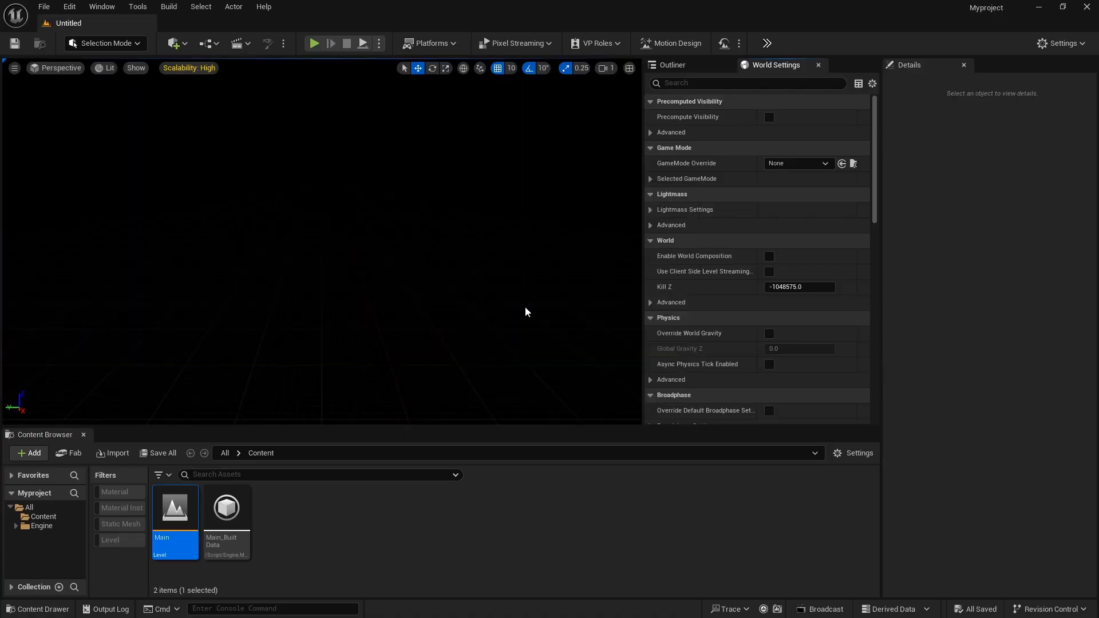
# Switch to Motion Design mode and create the default scene actors.
pyautogui.click(671, 43)
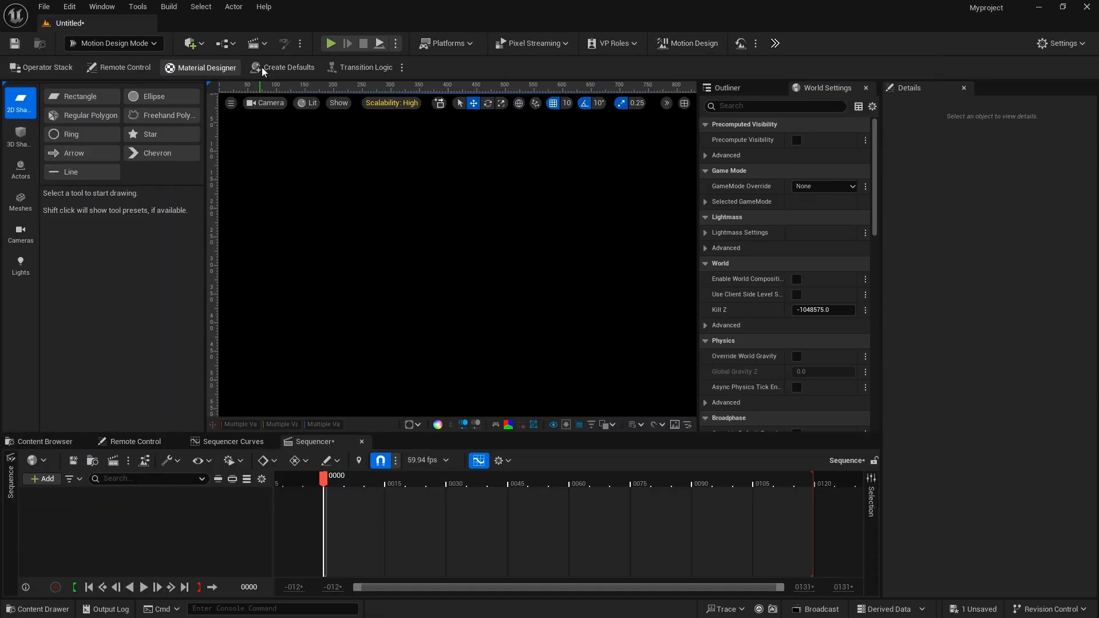
pyautogui.click(285, 67)
pyautogui.click(523, 372)
# Open the Motion Design outliner and expand its PersistentLevel entry.
pyautogui.click(102, 6)
pyautogui.moveTo(162, 59)
pyautogui.click(310, 57)
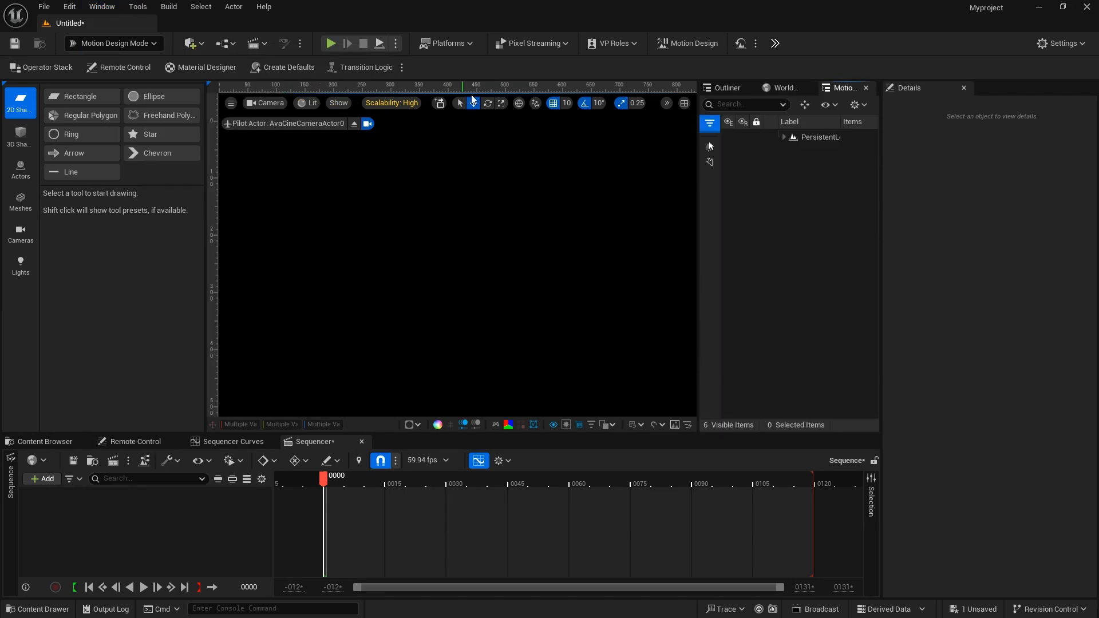
pyautogui.click(782, 137)
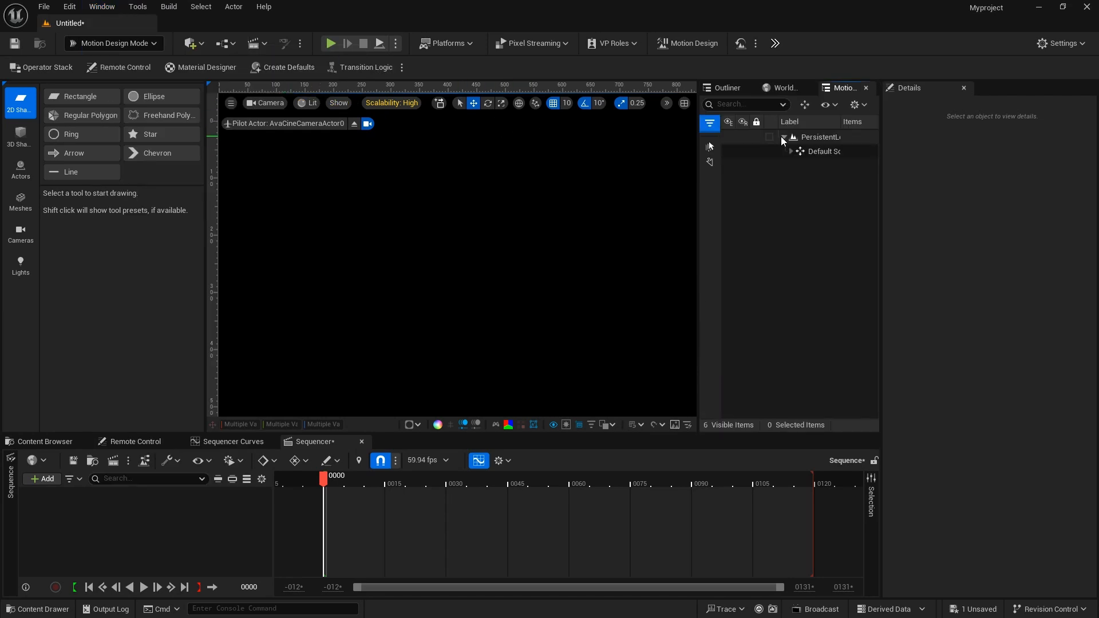
# Hide all Motion Design outliner columns except visibility and Label, and widen the value column in the Default Scene's details.
pyautogui.rightClick(790, 119)
pyautogui.click(803, 158)
pyautogui.click(803, 172)
pyautogui.click(803, 185)
pyautogui.click(802, 213)
pyautogui.click(790, 151)
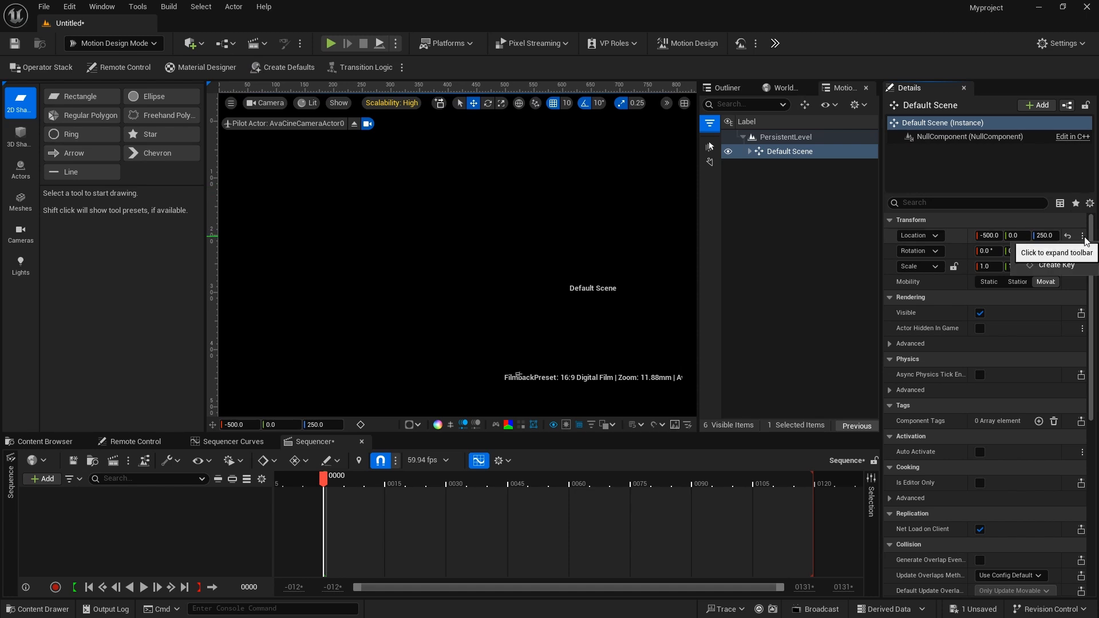
pyautogui.moveTo(968, 247); pyautogui.dragTo(947, 247)
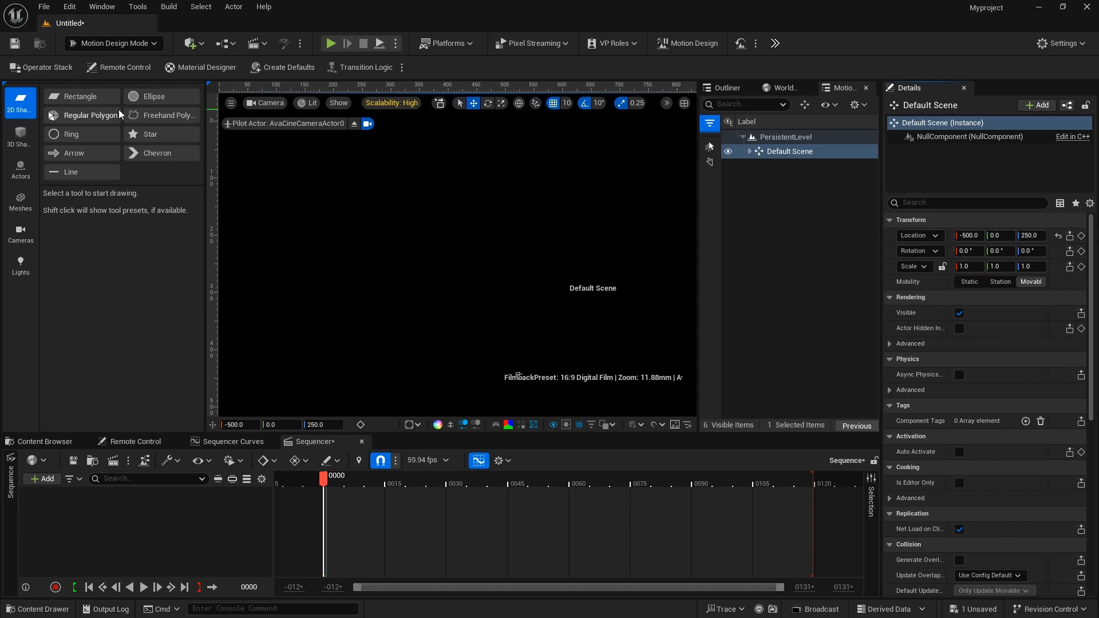
# Add a 2D ring at the scene centre and scale it to 6.5 in Y and Z.
pyautogui.doubleClick(72, 135)
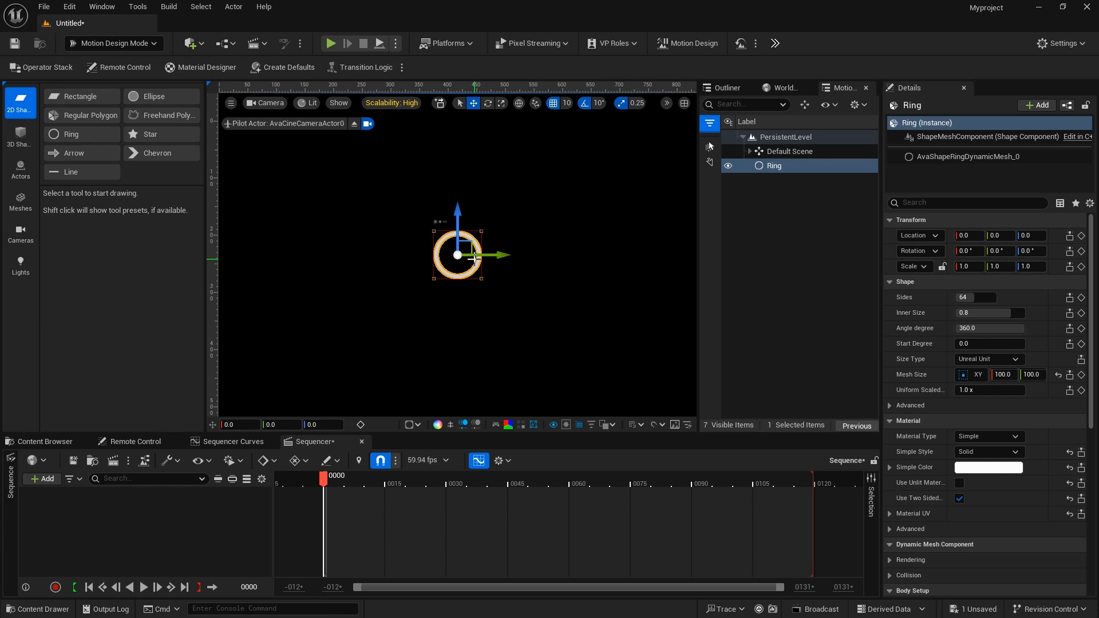
pyautogui.press('r')
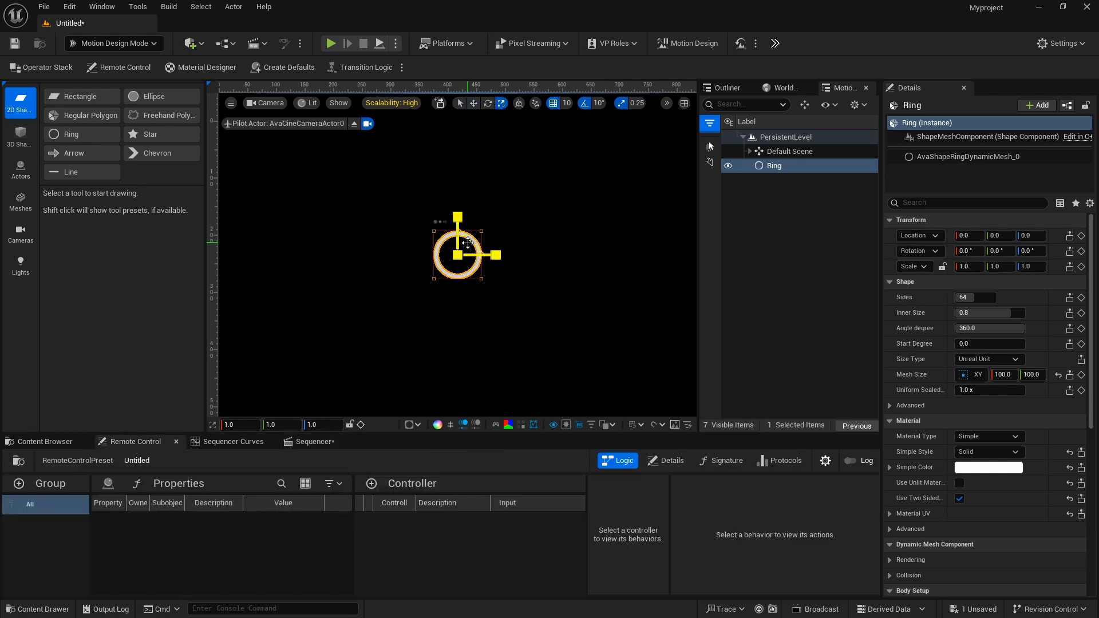
pyautogui.moveTo(469, 243); pyautogui.dragTo(636, 161)
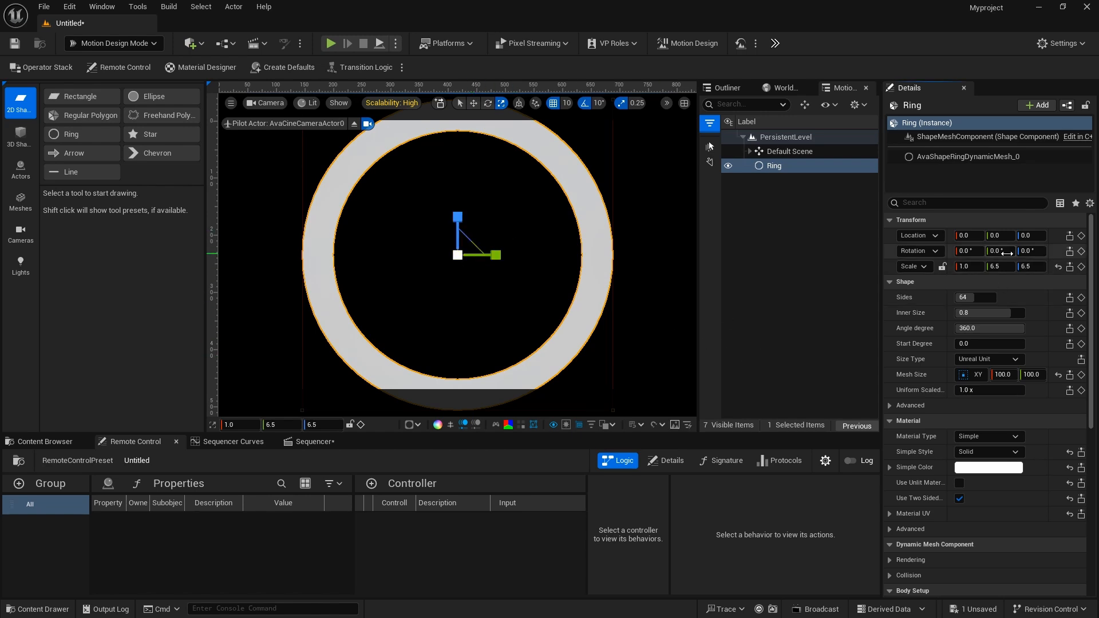
# Set the ring's Y rotation to 90 degrees.
pyautogui.click(1008, 253)
pyautogui.write('60')
pyautogui.moveTo(1008, 254); pyautogui.dragTo(964, 251)
pyautogui.write('90')
pyautogui.press('Return')
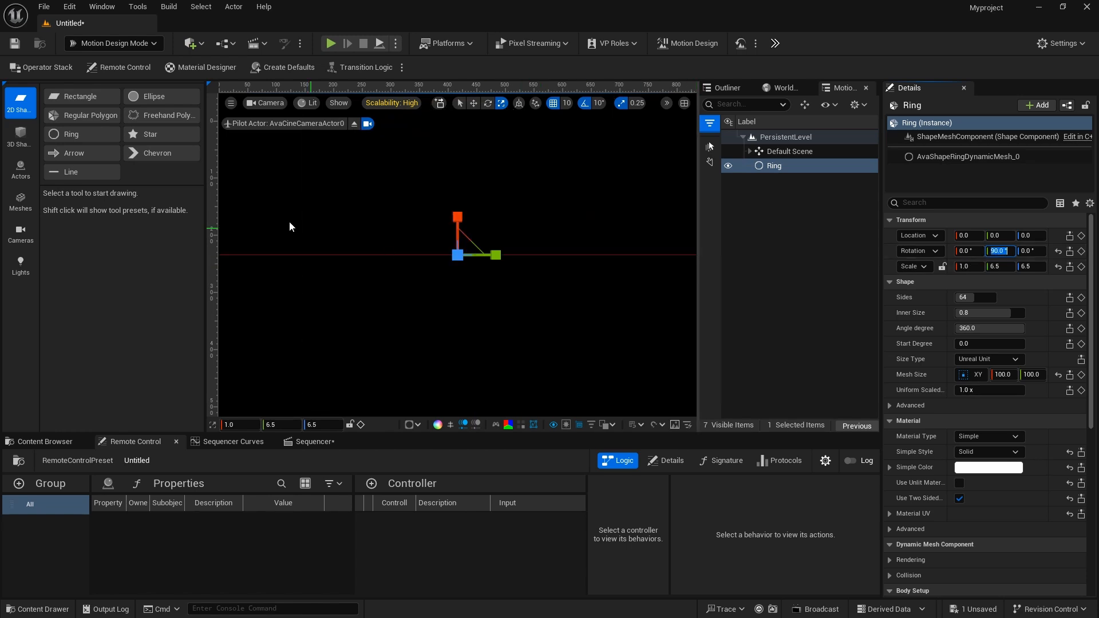
# Add an Extrude modifier to the ring and set its extrude mode to Symmetrical.
pyautogui.click(54, 71)
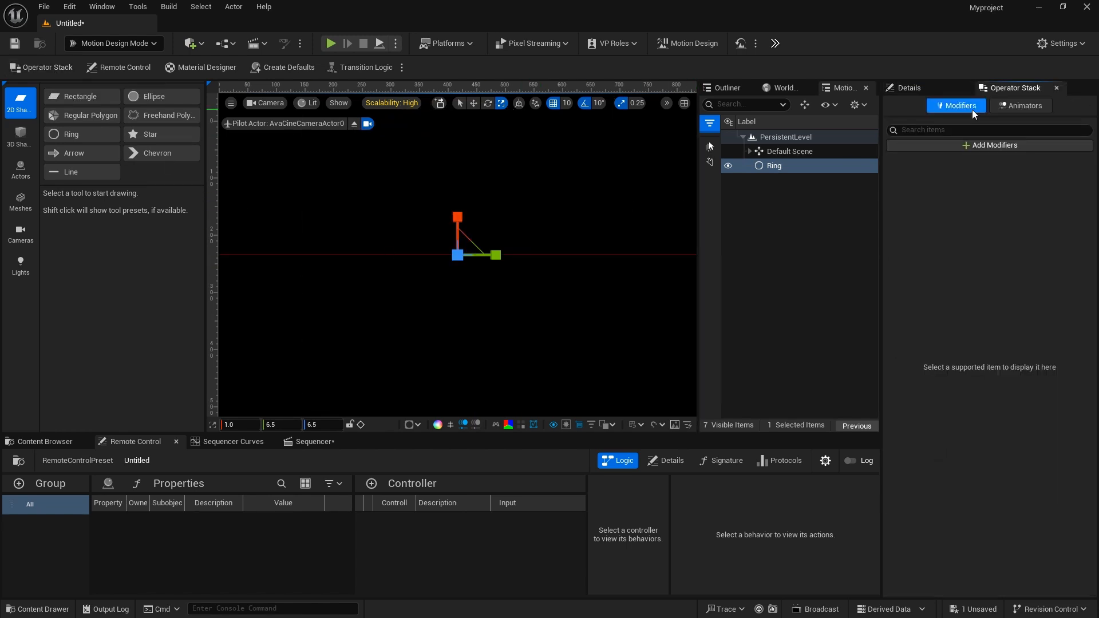
pyautogui.click(989, 146)
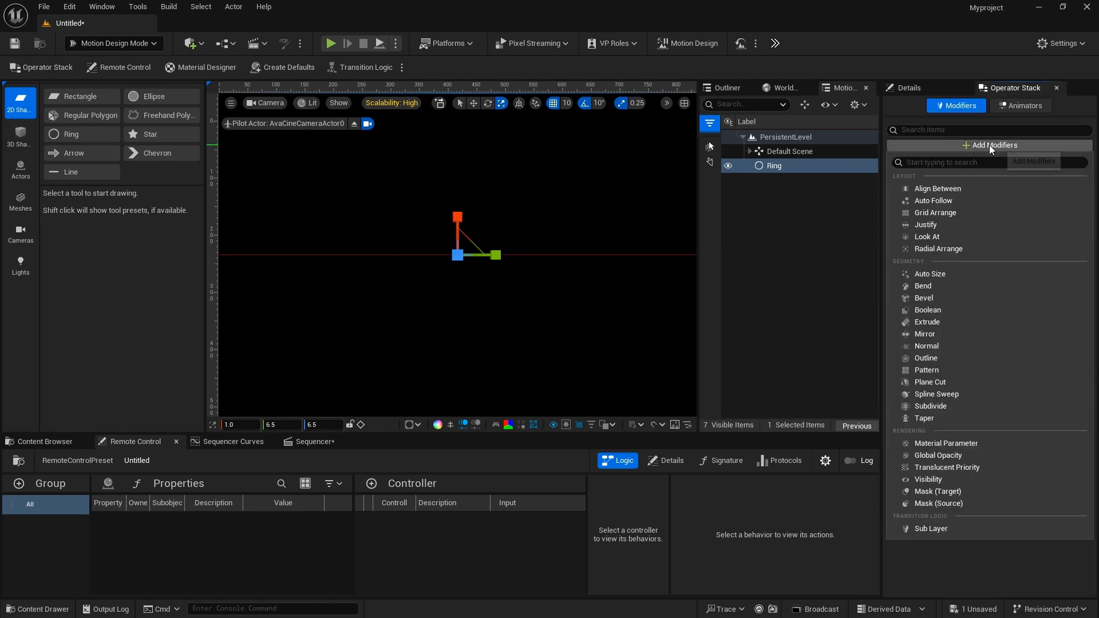
pyautogui.click(946, 322)
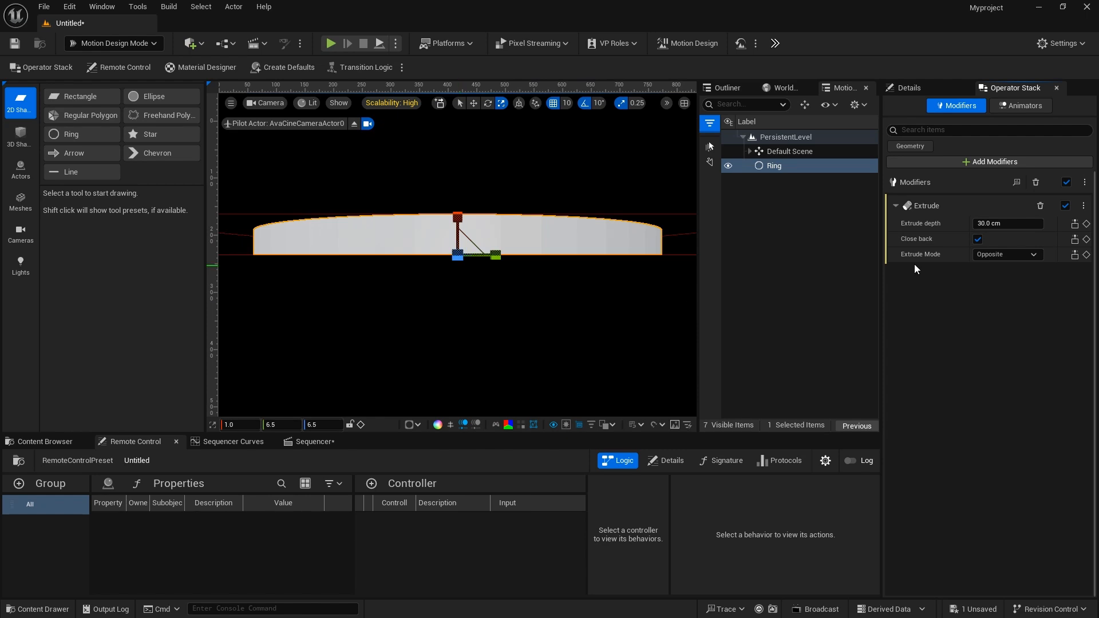
pyautogui.click(1007, 255)
pyautogui.click(991, 287)
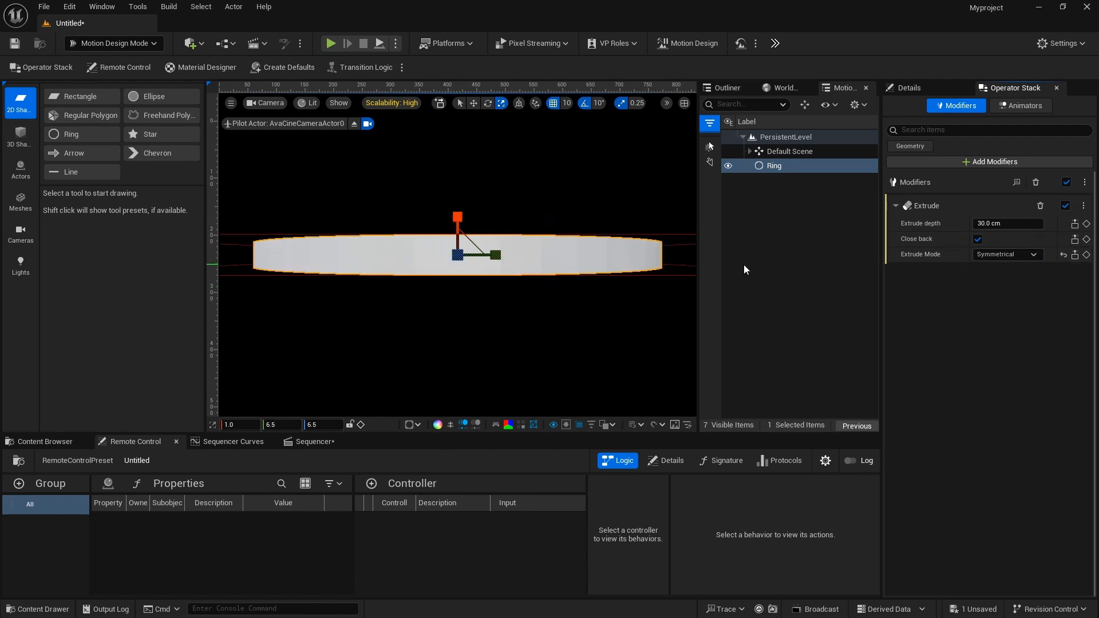
# Hide the ring in the viewport and deselect it.
pyautogui.click(908, 89)
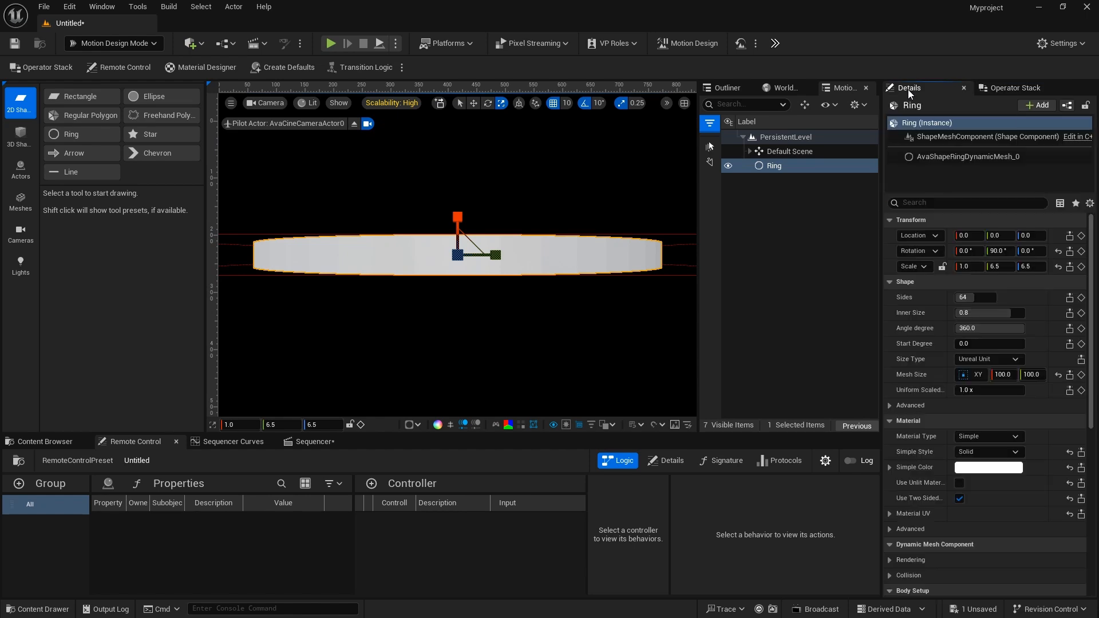
pyautogui.click(728, 165)
pyautogui.click(503, 210)
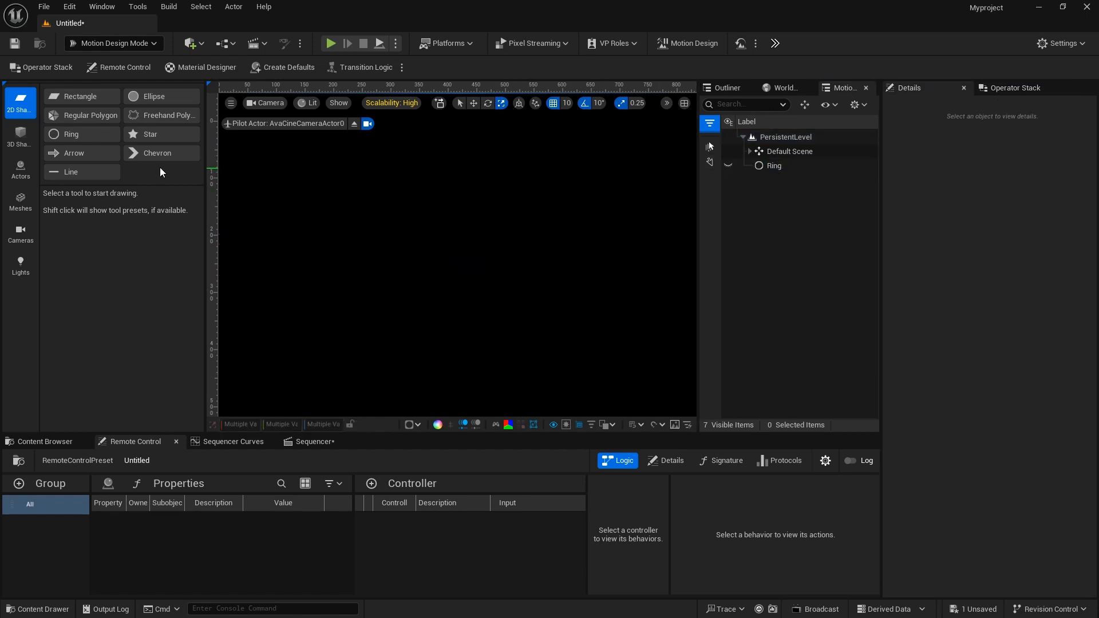
# Create a text actor in the viewport and set its text to "MOTION DESIGN TUTORIAL".
pyautogui.click(21, 170)
pyautogui.click(143, 95)
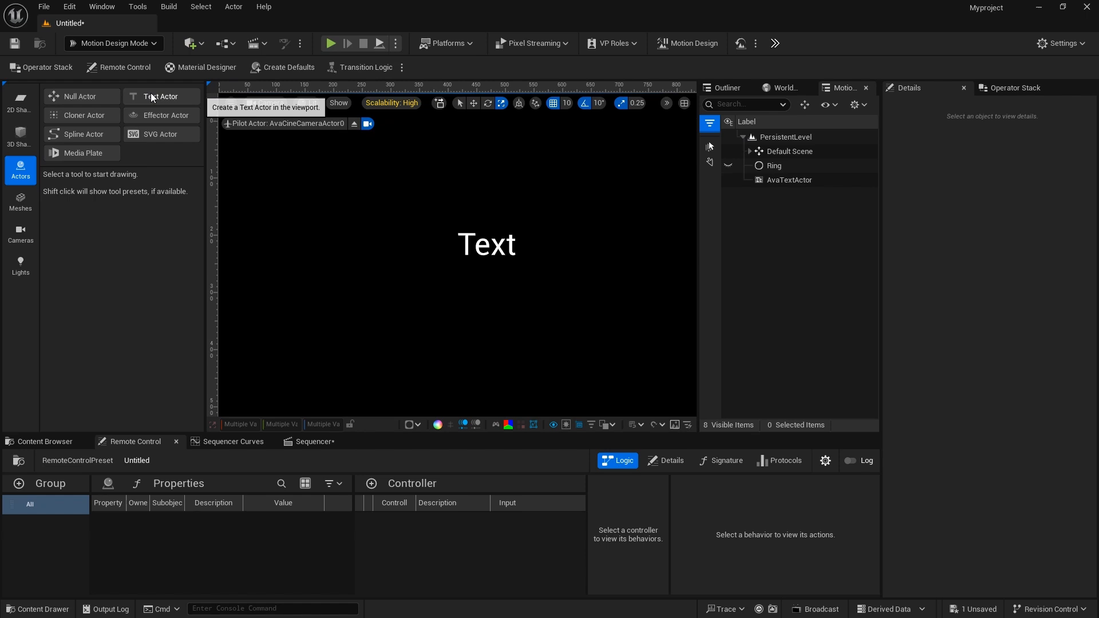
pyautogui.click(493, 239)
pyautogui.click(992, 312)
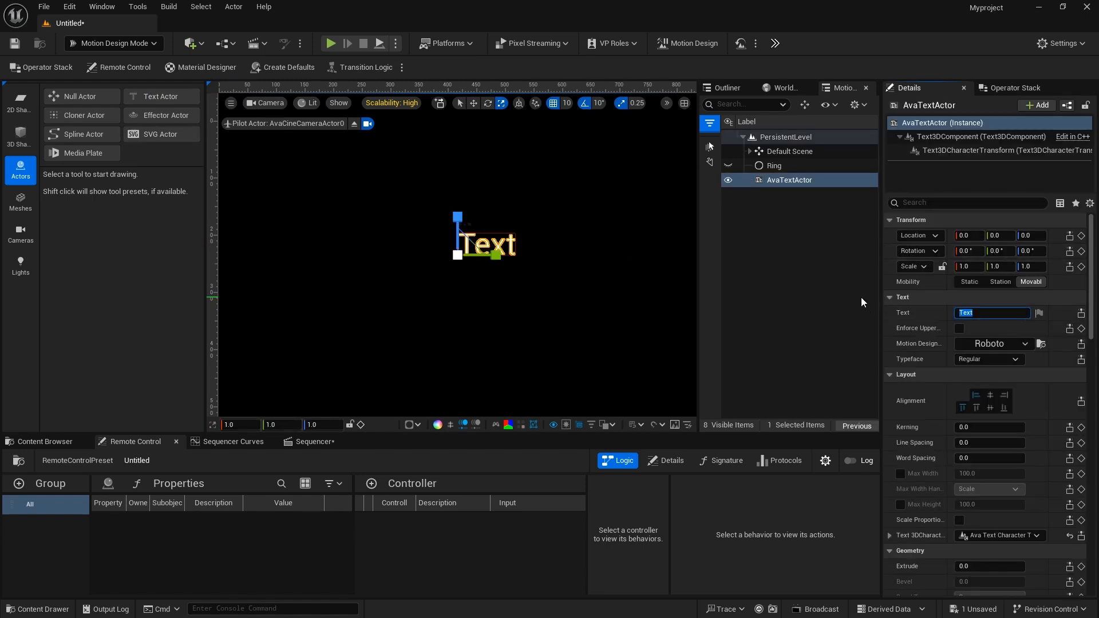
pyautogui.write('MOTION DESIGN TUTORIAL')
pyautogui.press('Return')
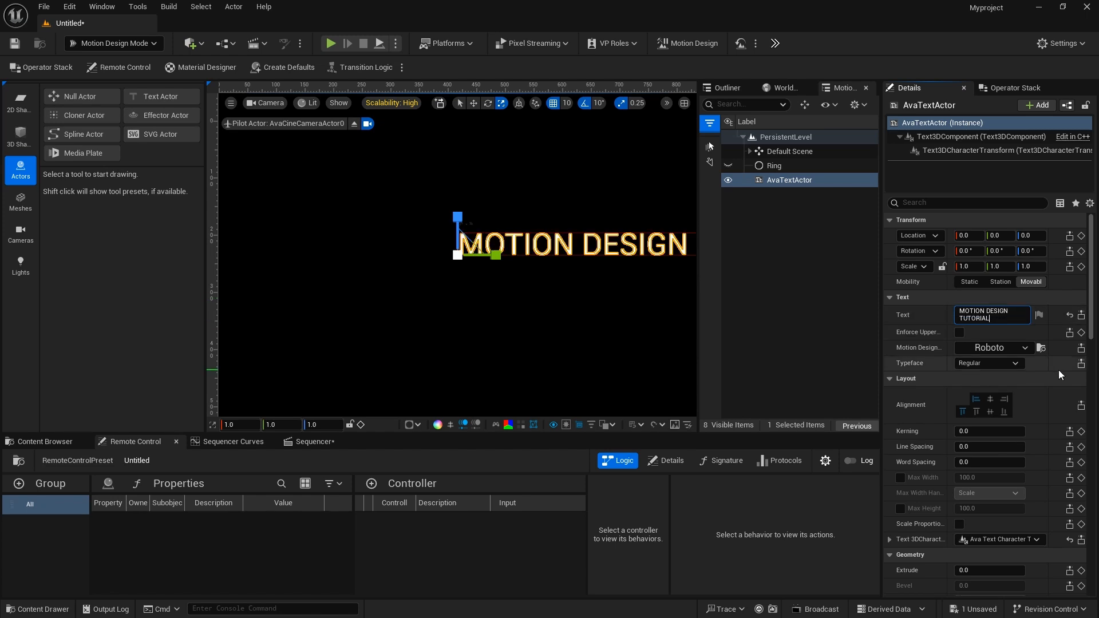
# Set the text font to Hakgyoansim Dunggeunmiso OTF and centre its alignment horizontally and vertically.
pyautogui.click(1011, 348)
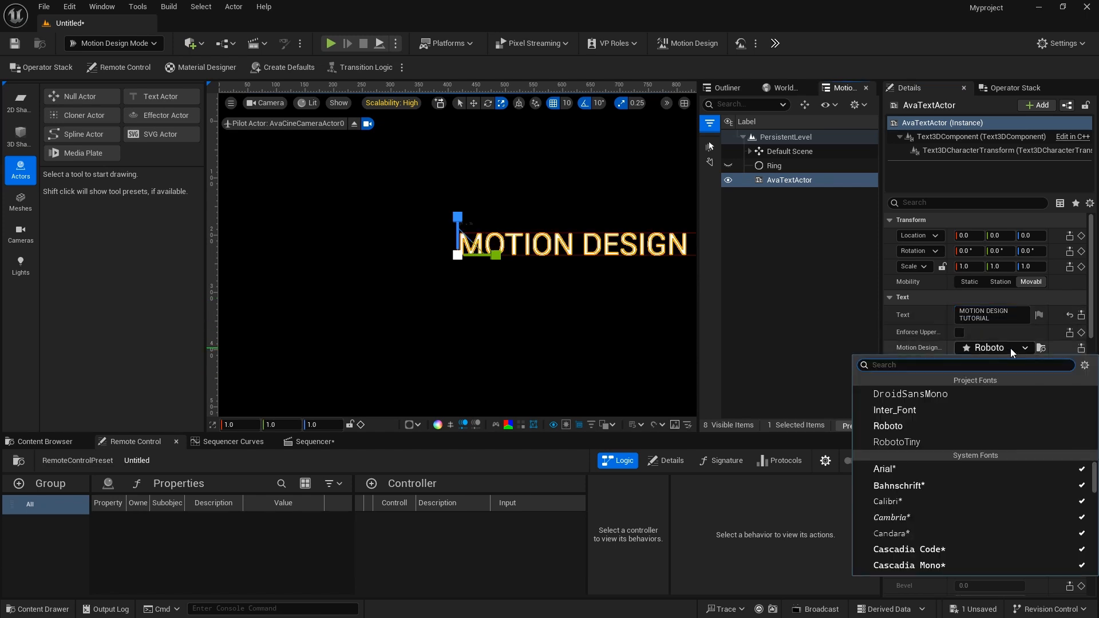
pyautogui.write('HA')
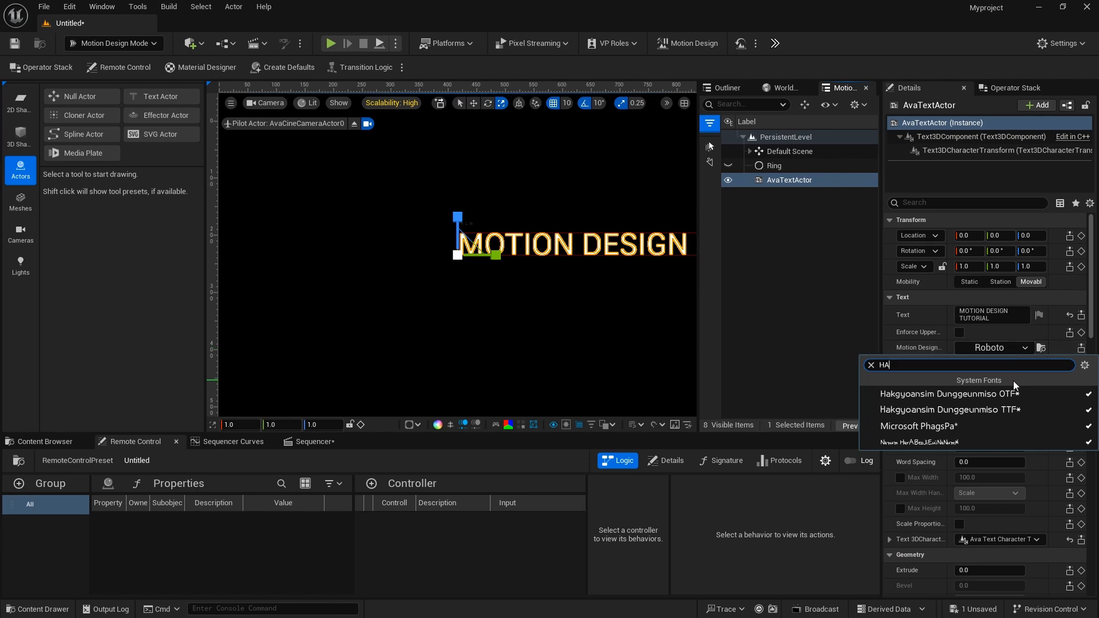
pyautogui.click(1008, 394)
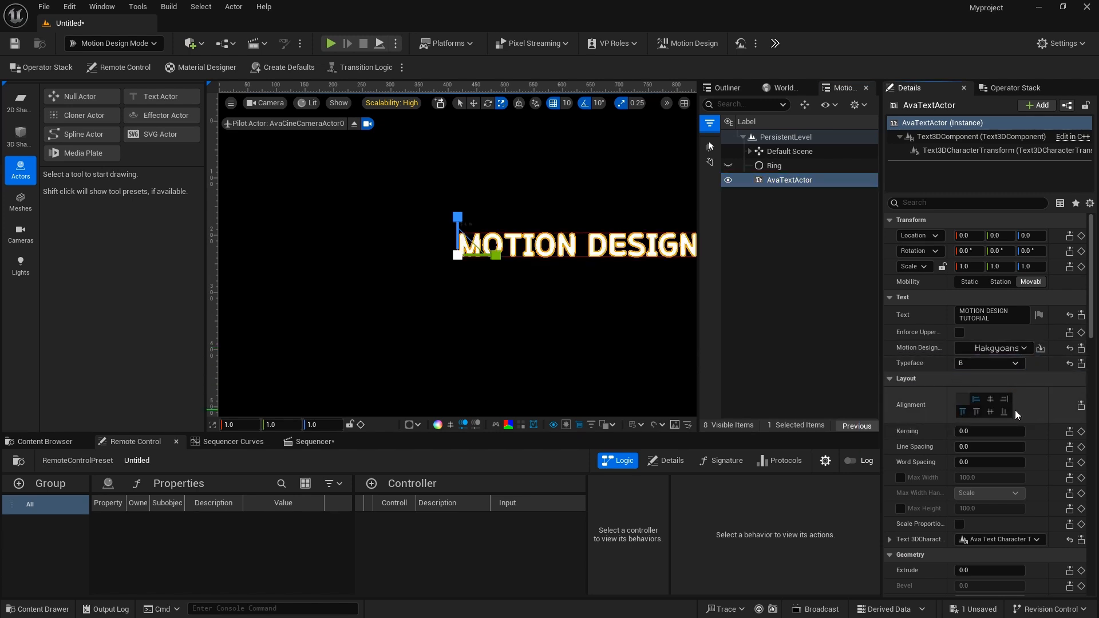
pyautogui.click(990, 400)
pyautogui.click(991, 410)
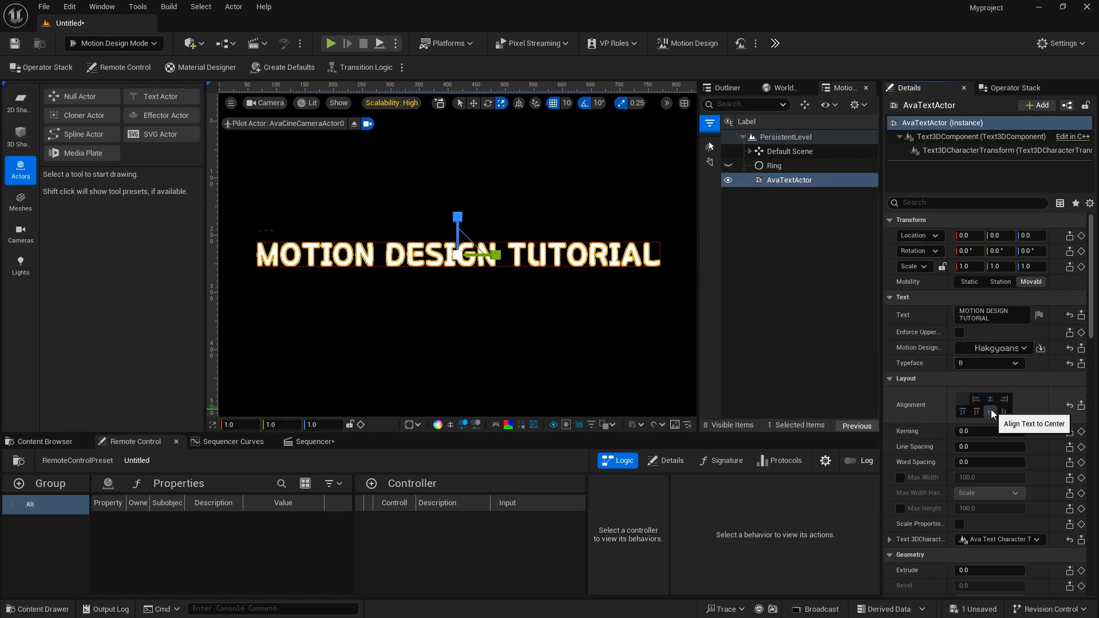
# Set the text geometry's Extrude value to 10.
pyautogui.scroll(-3, 959, 453)
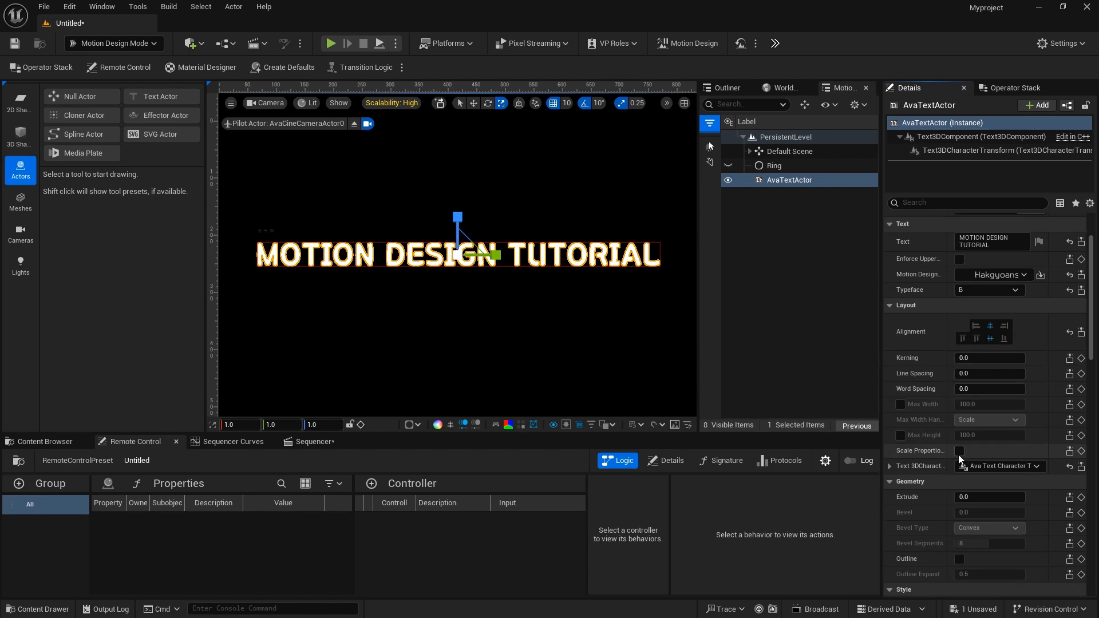
pyautogui.click(982, 498)
pyautogui.write('10')
pyautogui.press('Return')
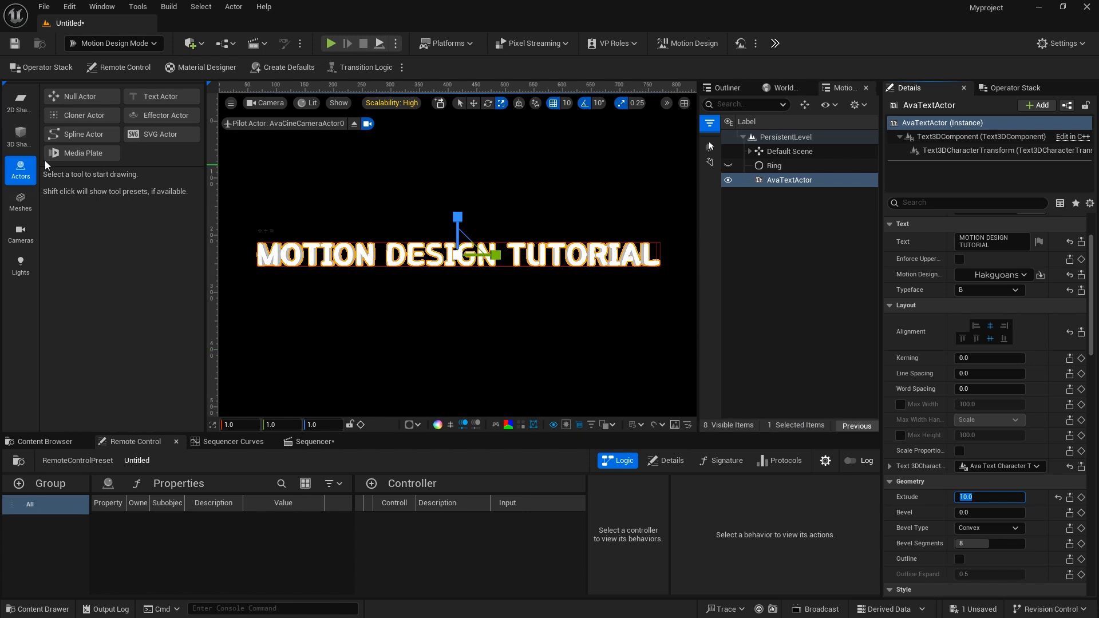
# Add a Cloner actor and delete its DefaultClone child.
pyautogui.click(82, 118)
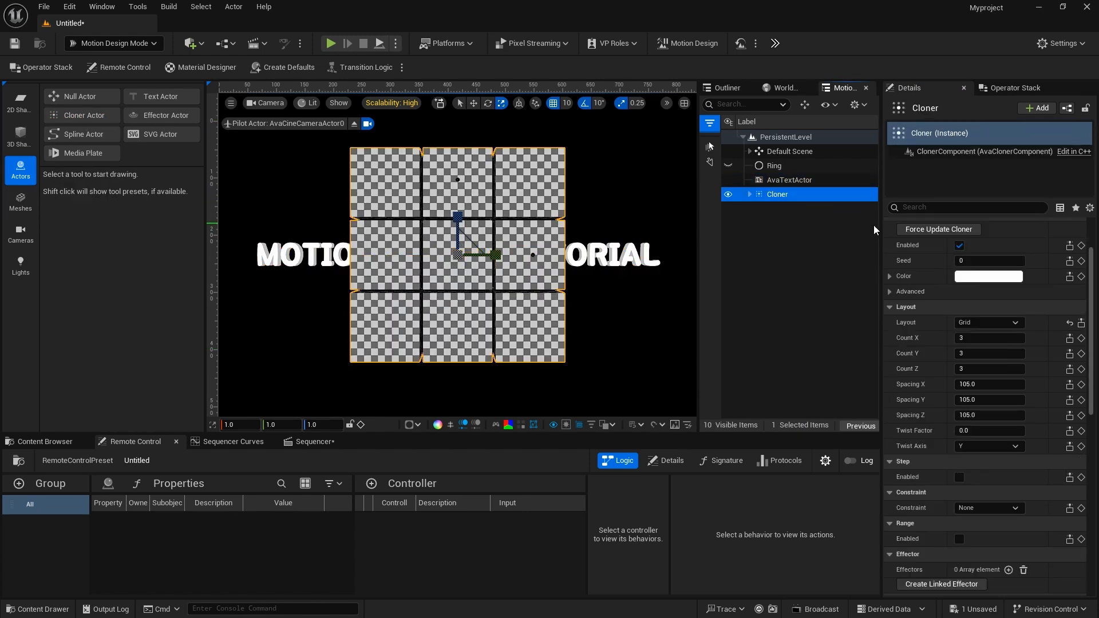
pyautogui.click(750, 194)
pyautogui.click(779, 210)
pyautogui.press('Delete')
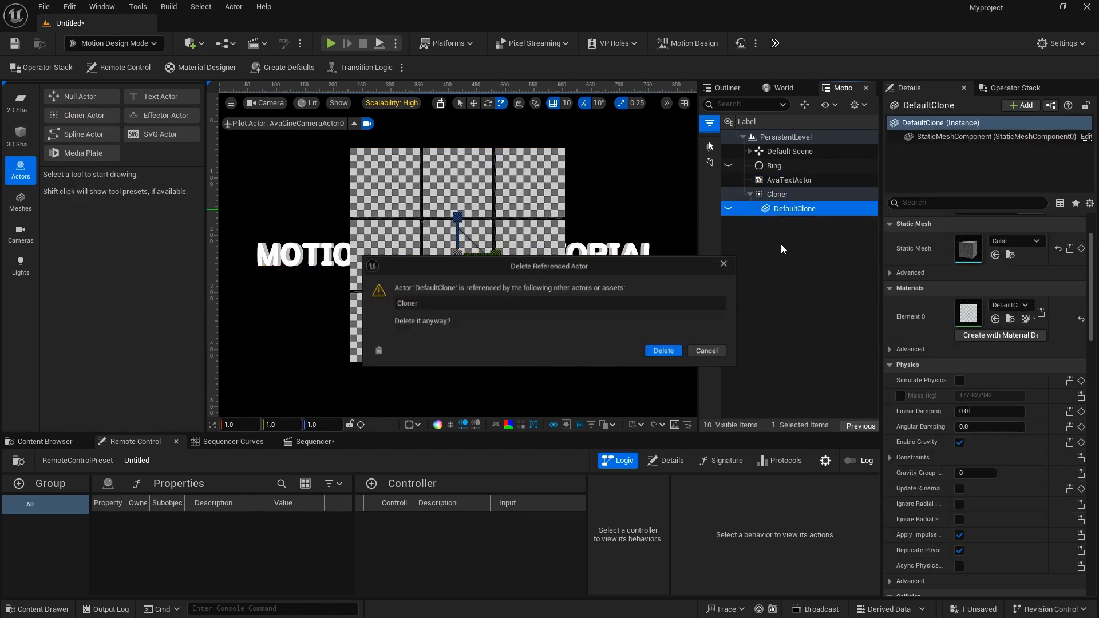
pyautogui.click(667, 352)
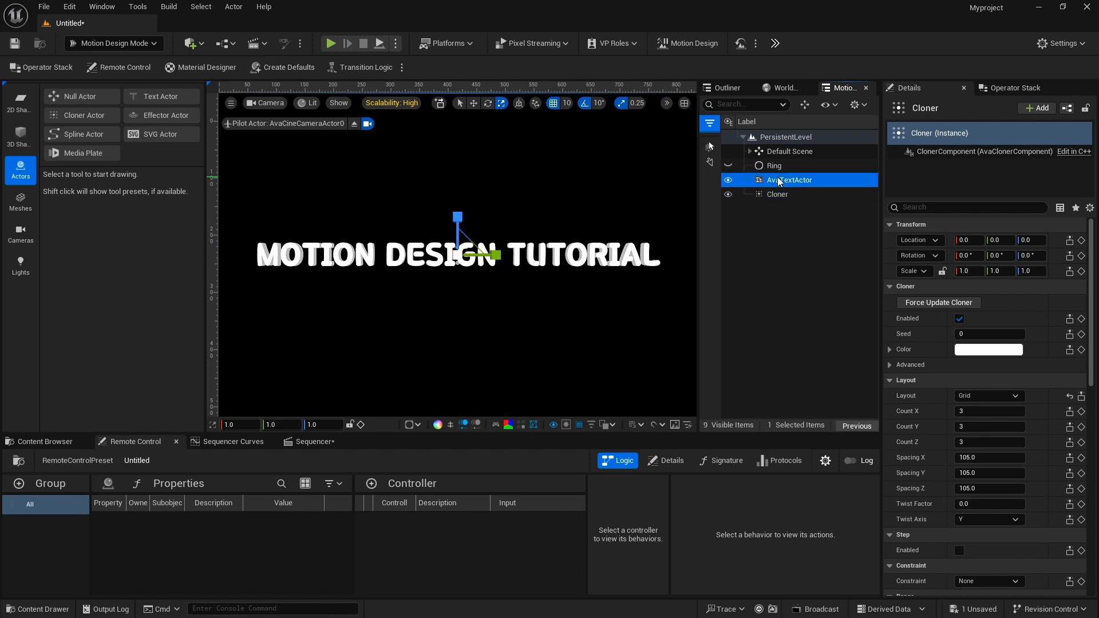
# Nest the text actor under the Cloner and set the grid's Count X and Count Y to 1.
pyautogui.moveTo(778, 179); pyautogui.dragTo(802, 191)
pyautogui.click(785, 181)
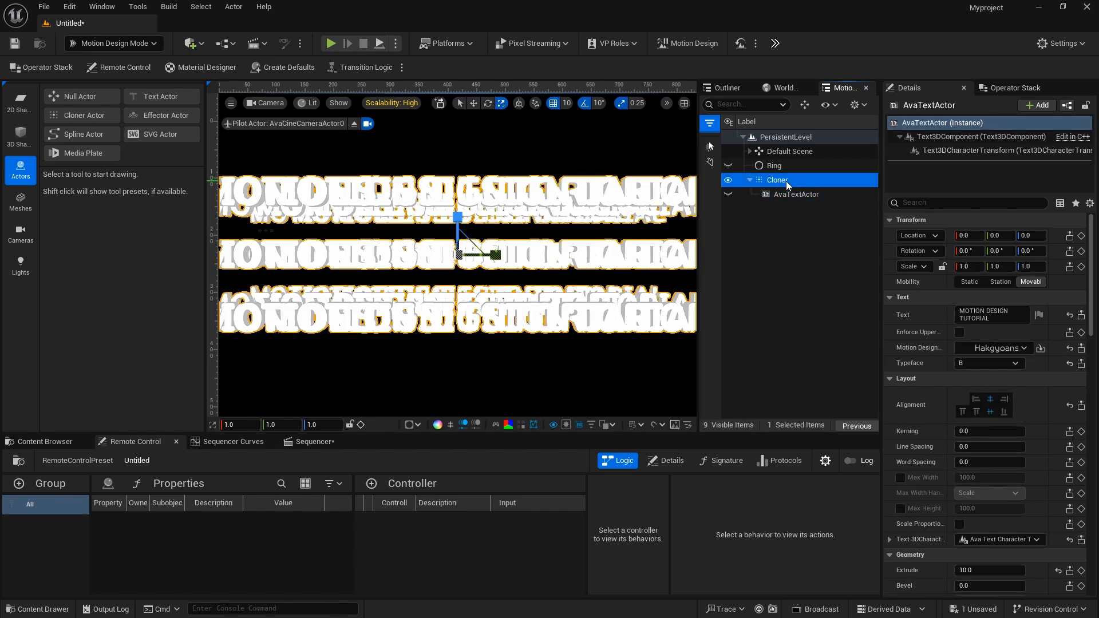
pyautogui.moveTo(970, 415); pyautogui.dragTo(967, 425)
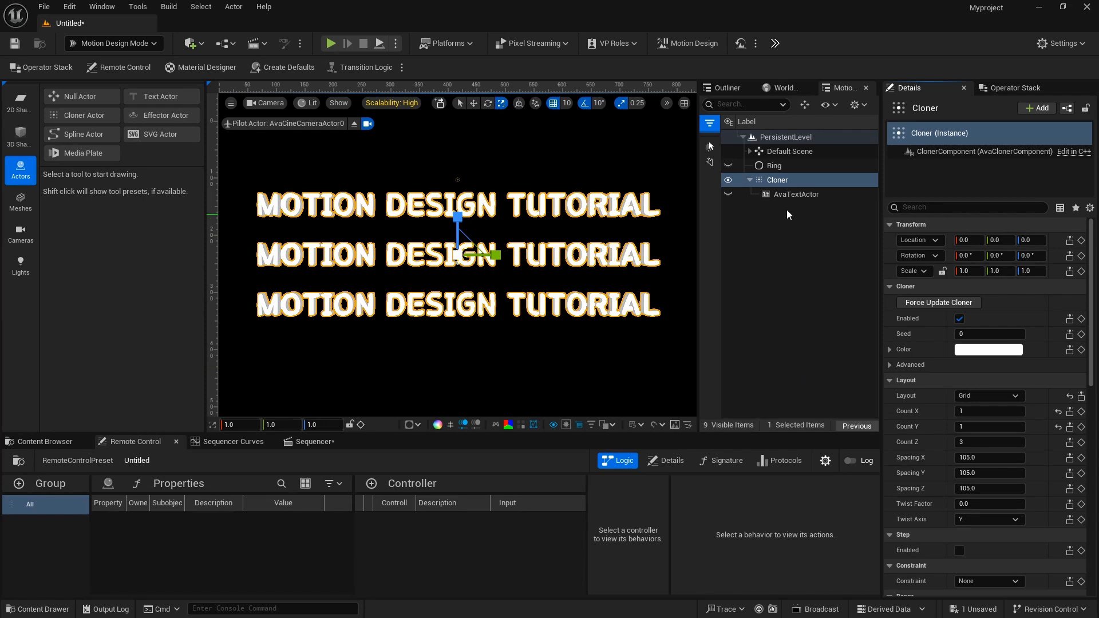
# Convert the cloned text actor into static meshes with Modeling mode's Convert tool.
pyautogui.click(796, 194)
pyautogui.click(127, 48)
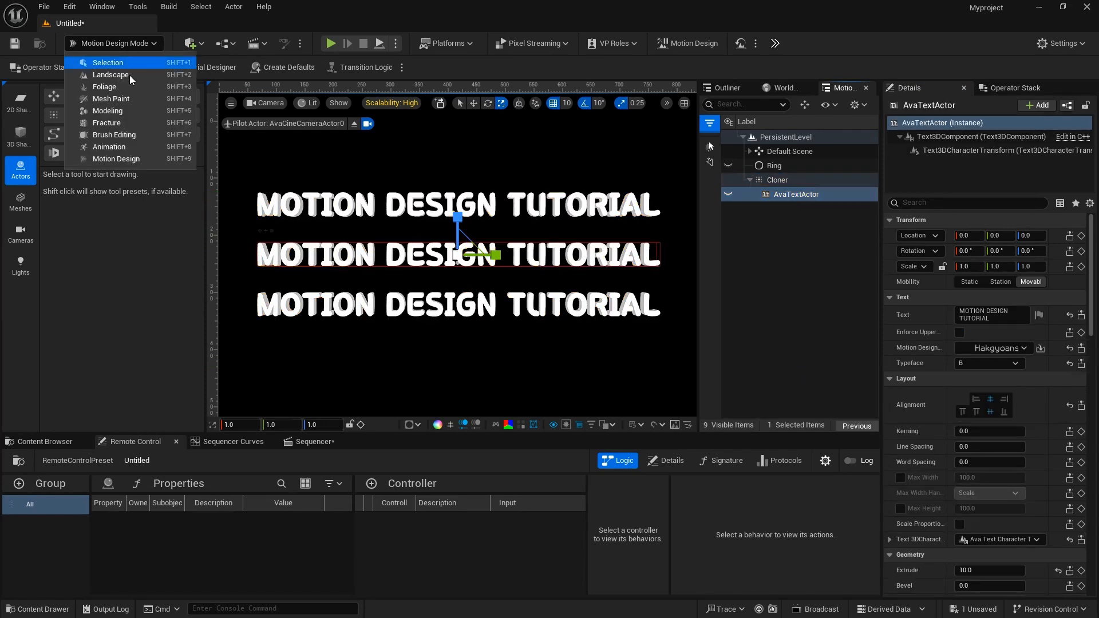
pyautogui.click(132, 114)
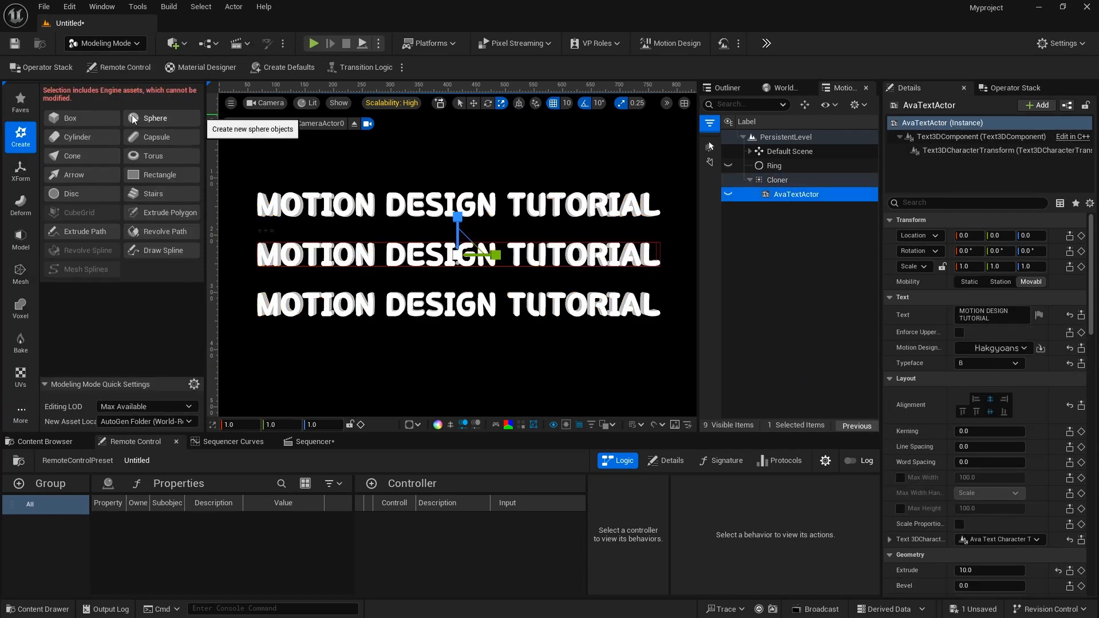
pyautogui.click(22, 184)
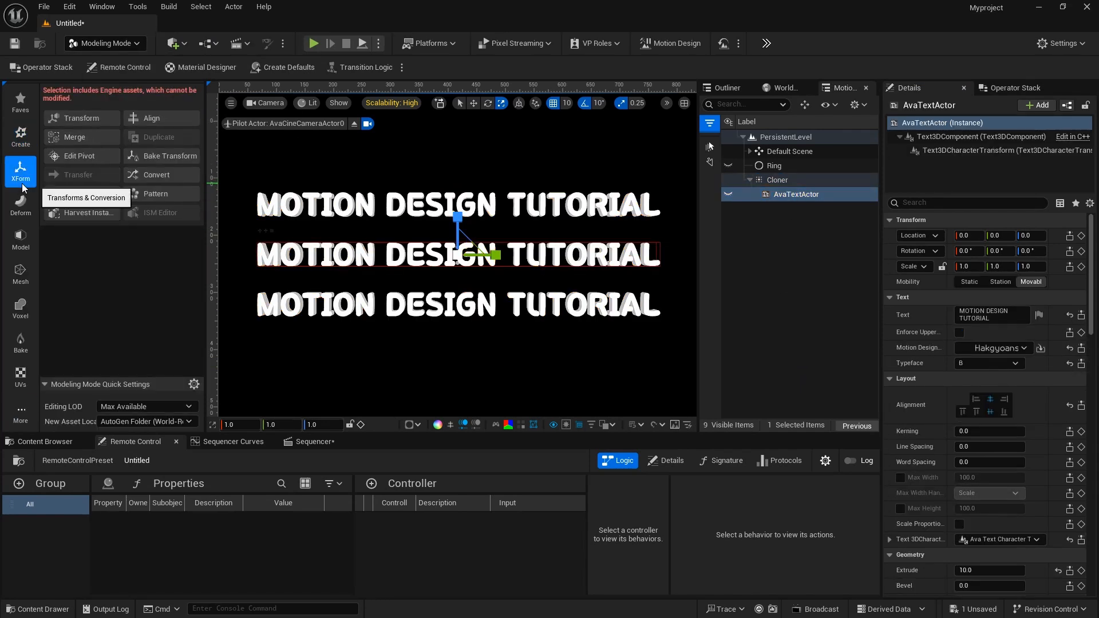
pyautogui.click(161, 176)
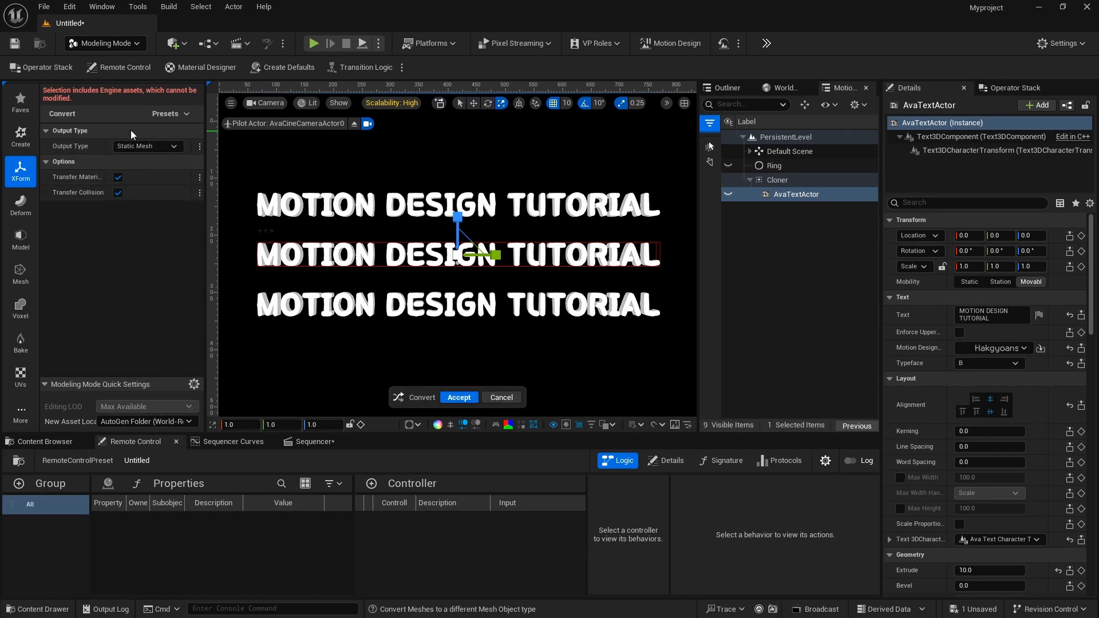
pyautogui.click(127, 148)
pyautogui.click(127, 149)
pyautogui.press('Return')
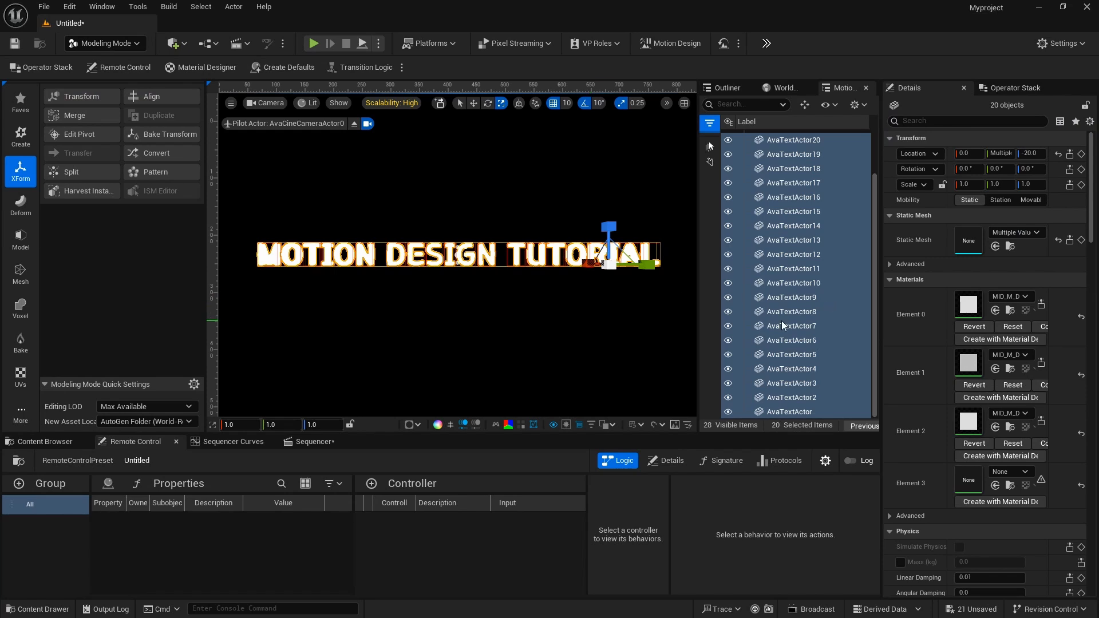
# Nest all the split AvaTextActor letter meshes under the Cloner.
pyautogui.scroll(2, 793, 339)
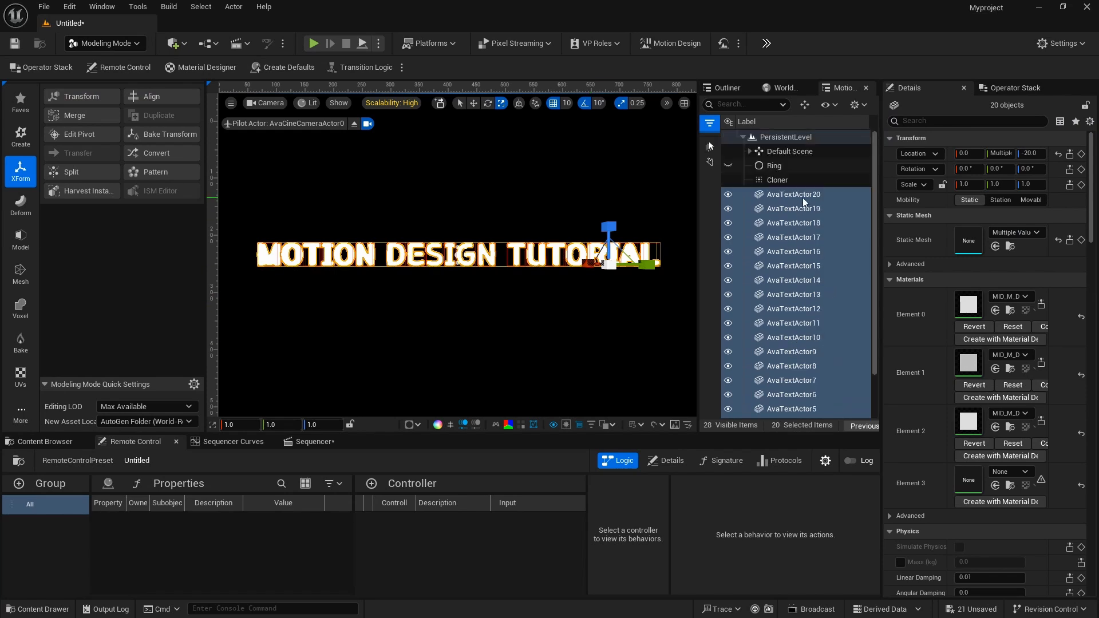
pyautogui.moveTo(803, 198); pyautogui.dragTo(812, 181)
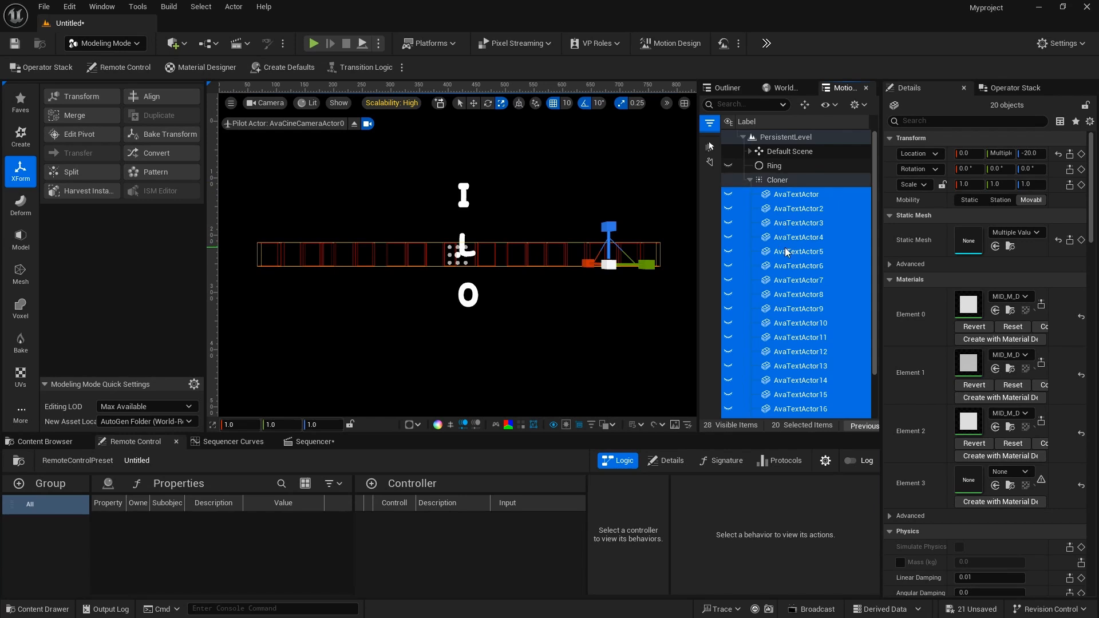
pyautogui.click(449, 194)
pyautogui.click(802, 193)
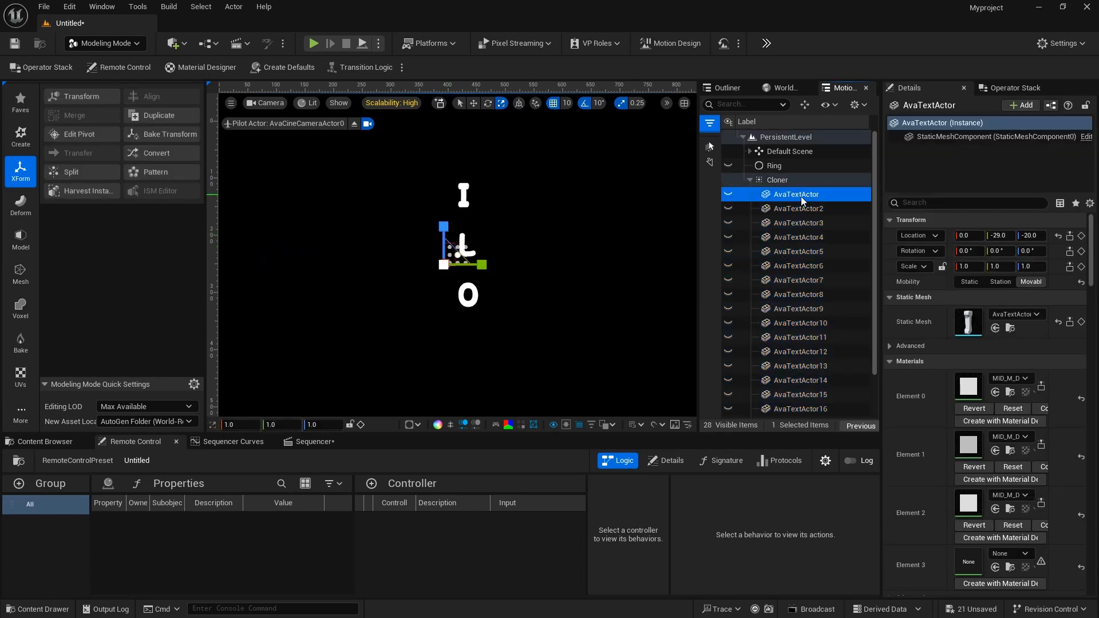
# Set the Cloner's grid Count Y to 20, Count Z to 1 and Spacing Y to about 44.
pyautogui.click(798, 181)
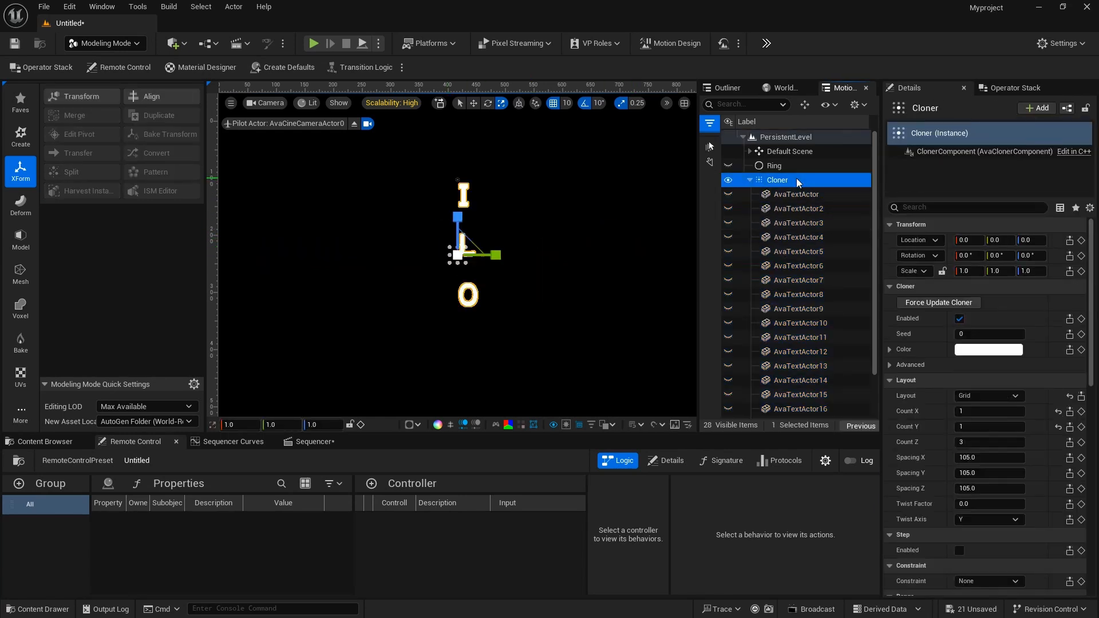
pyautogui.click(988, 427)
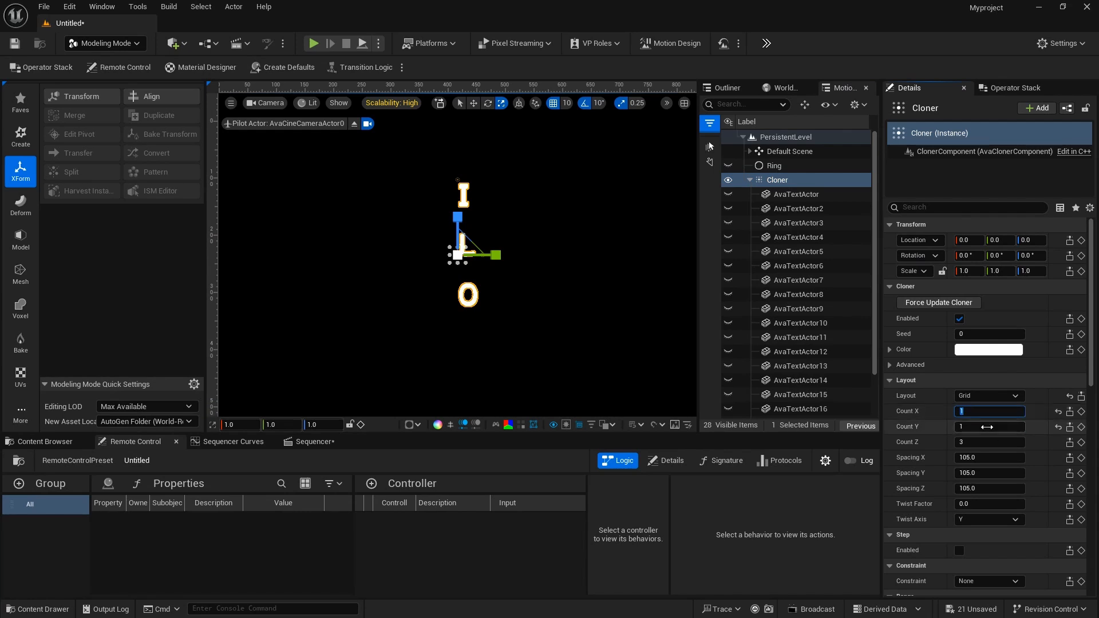
pyautogui.write('20')
pyautogui.click(988, 445)
pyautogui.write('1')
pyautogui.press('Return')
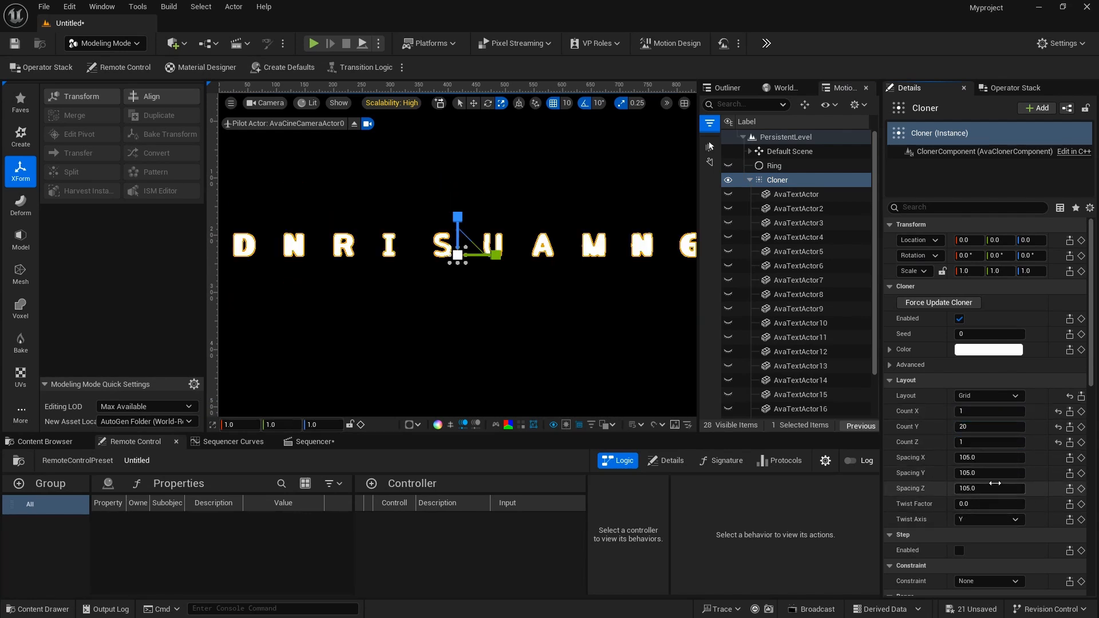
pyautogui.moveTo(999, 472); pyautogui.dragTo(974, 472)
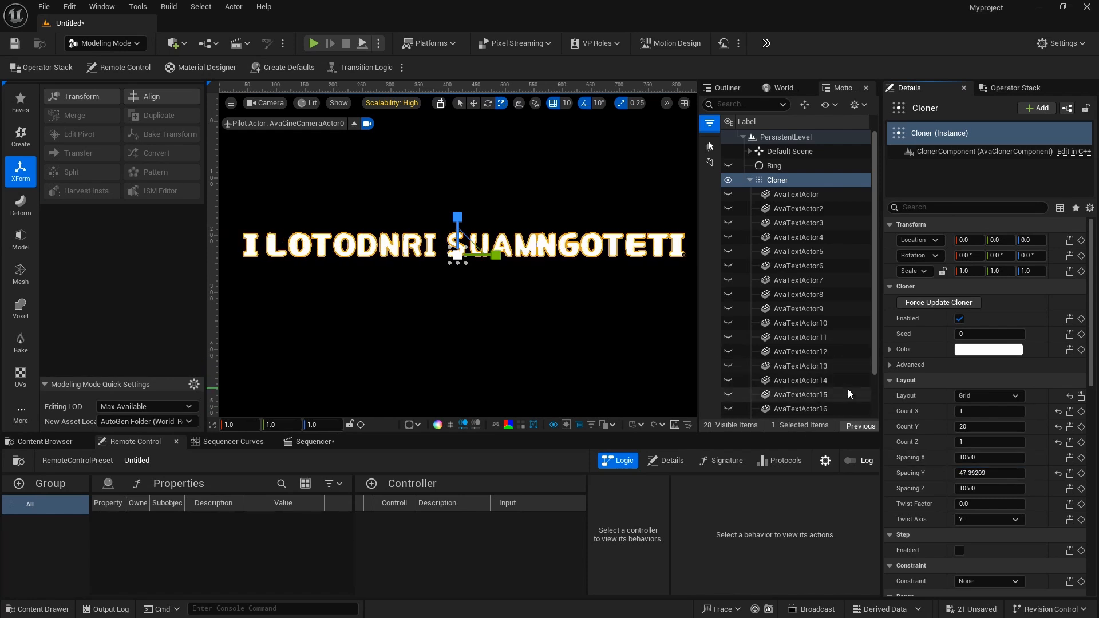
pyautogui.moveTo(986, 473); pyautogui.dragTo(972, 473)
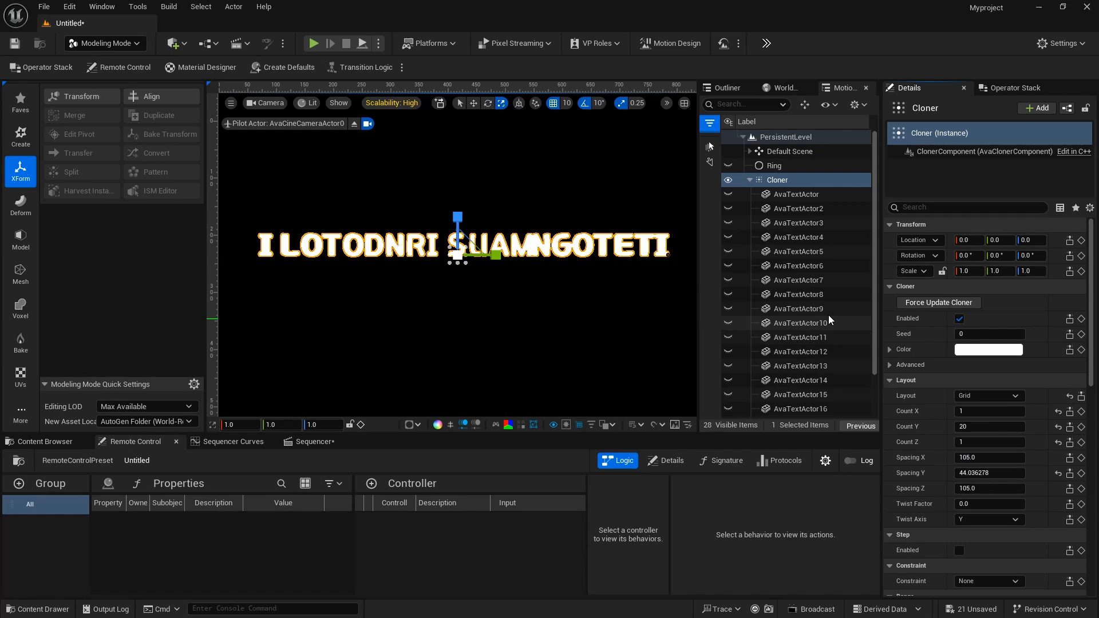
# Rename each mesh under the Cloner after its letter and reorder the meshes to spell MOTION DESIGN TUTORIAL.
pyautogui.doubleClick(803, 197)
pyautogui.write('I')
pyautogui.doubleClick(799, 194)
pyautogui.write('L')
pyautogui.doubleClick(794, 204)
pyautogui.write('O')
pyautogui.doubleClick(800, 219)
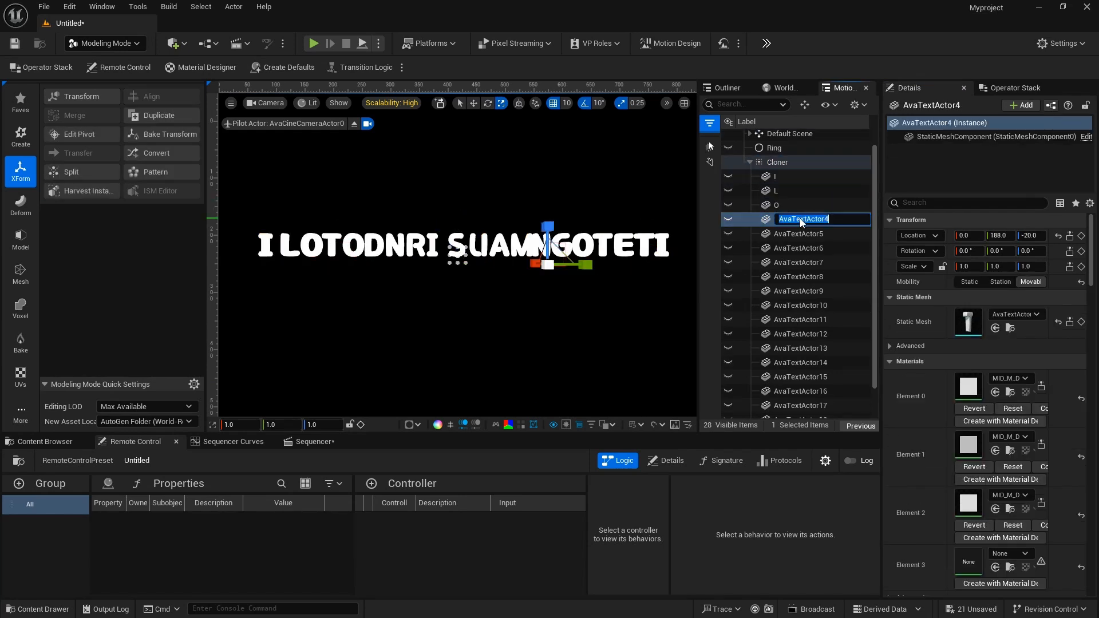
pyautogui.write('T')
pyautogui.click(782, 235)
pyautogui.click(796, 248)
pyautogui.click(801, 262)
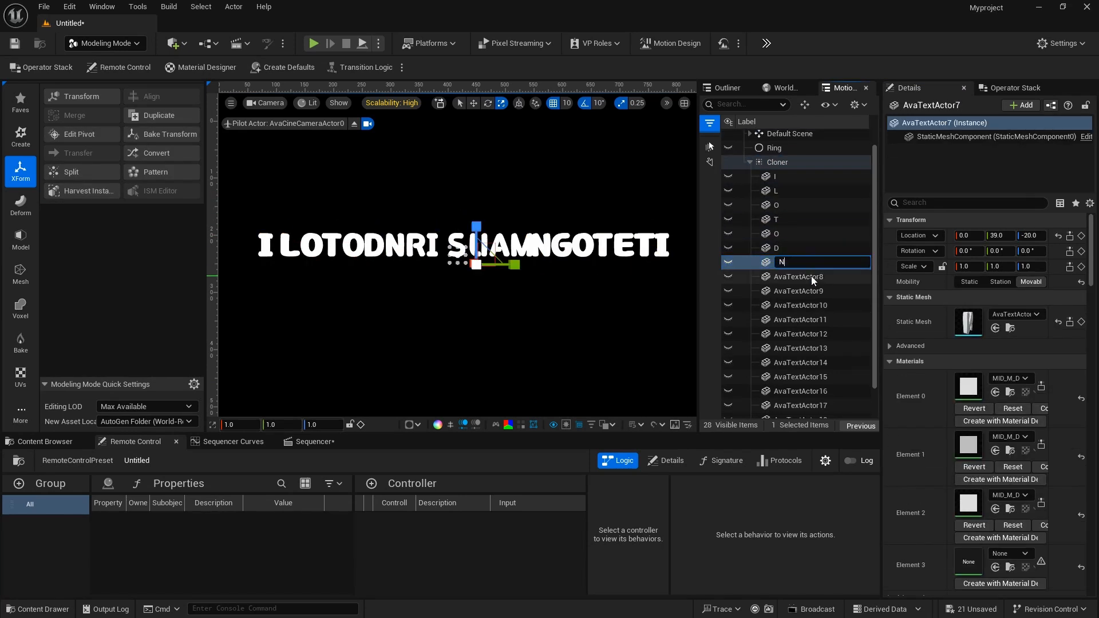
pyautogui.click(813, 277)
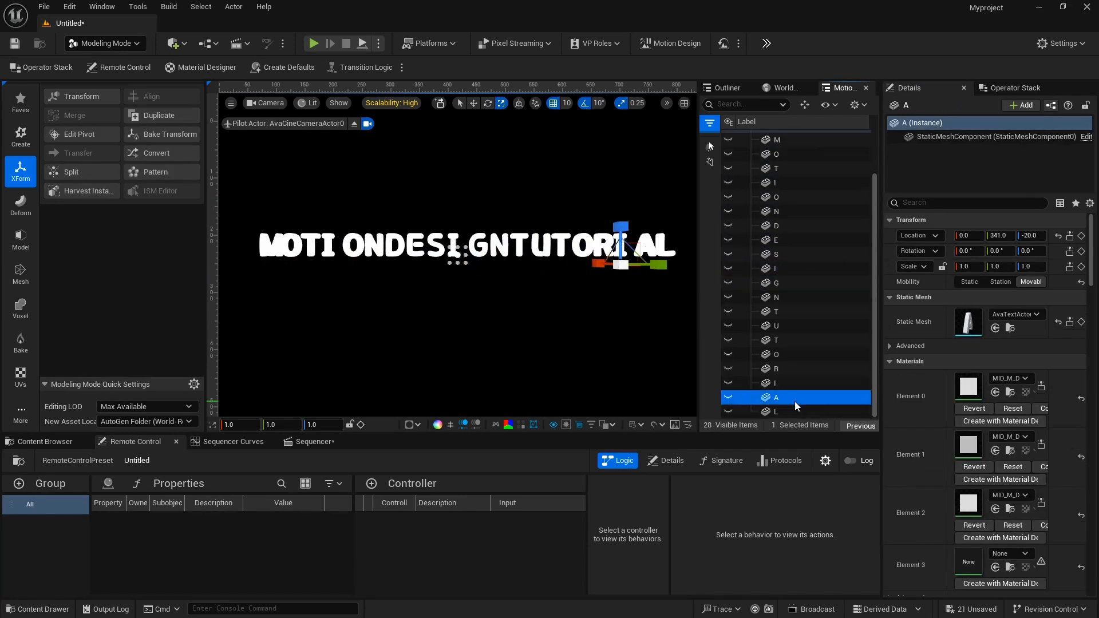
pyautogui.click(664, 346)
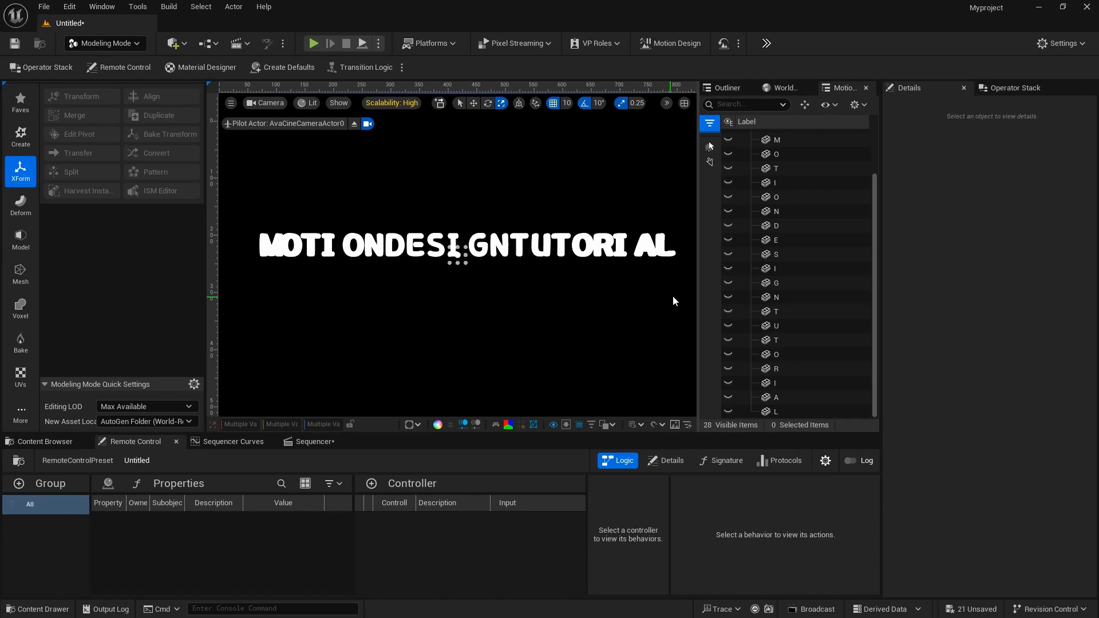
# Move the pivot of the I in DESIGN to -297 along Y with the Edit Pivot tool.
pyautogui.click(784, 273)
pyautogui.click(79, 134)
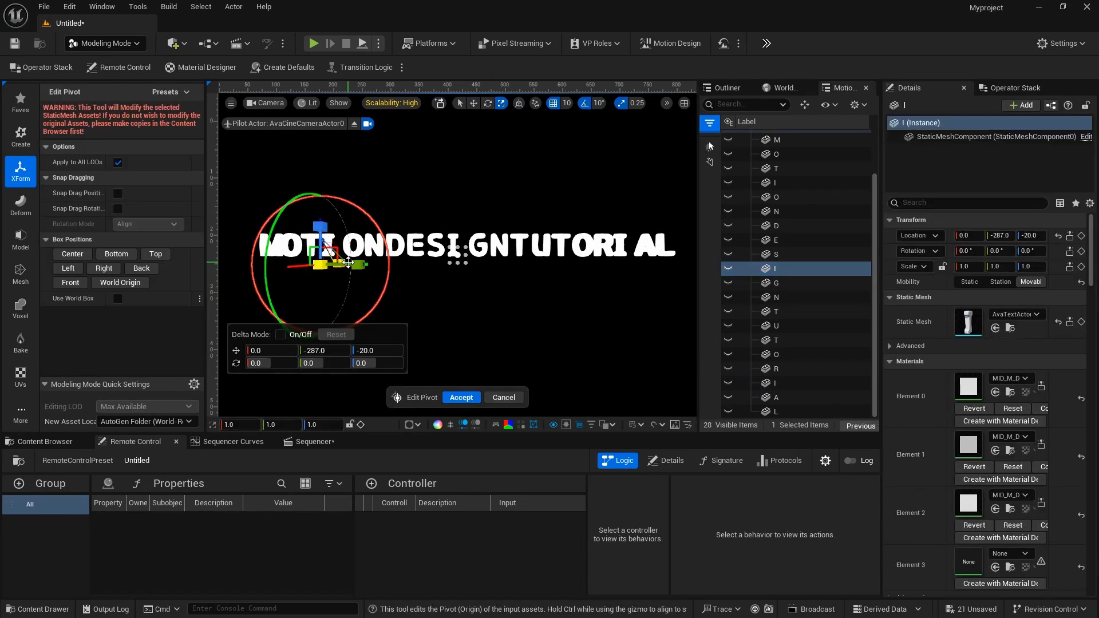
pyautogui.moveTo(354, 265); pyautogui.dragTo(347, 265)
pyautogui.click(462, 397)
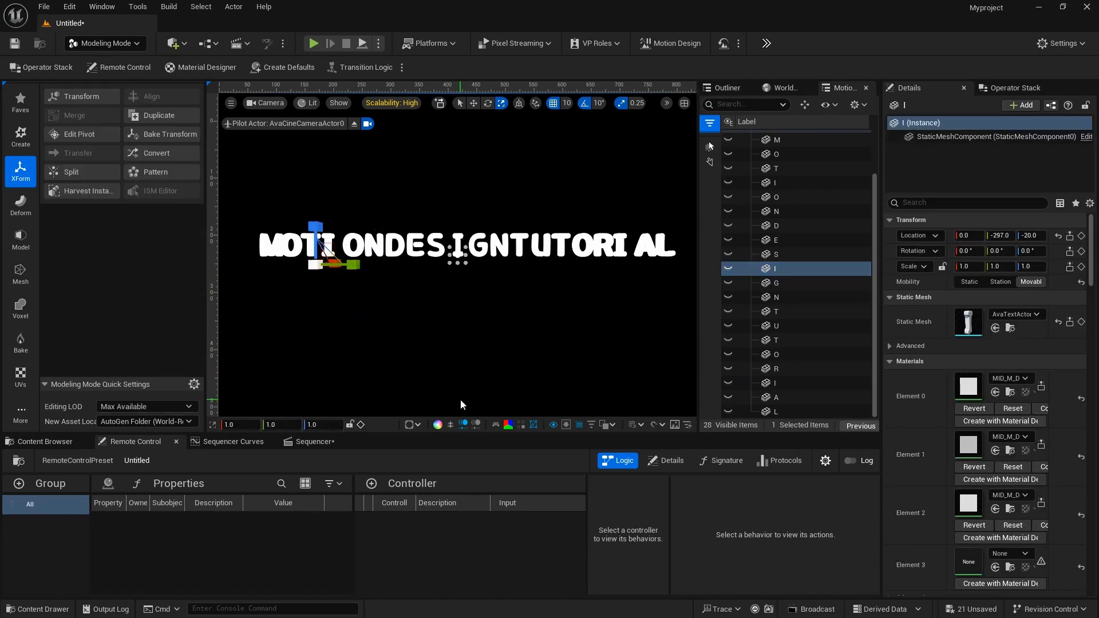
pyautogui.click(494, 300)
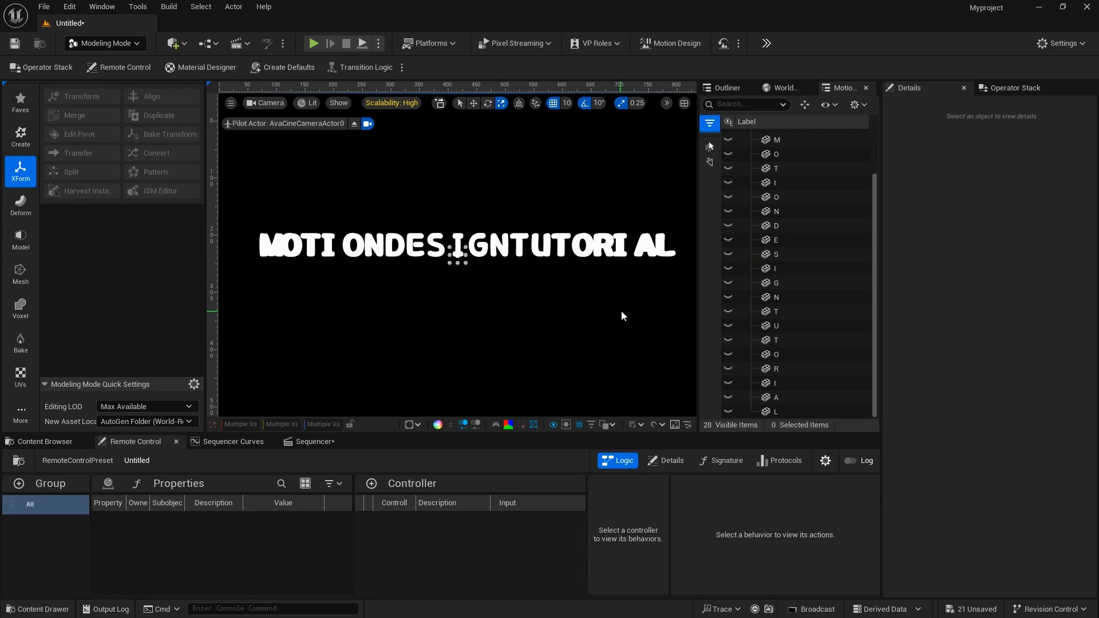
# Move the pivot of the I in MOTION to -39 along Y with the Edit Pivot tool.
pyautogui.click(401, 247)
pyautogui.click(796, 240)
pyautogui.click(79, 134)
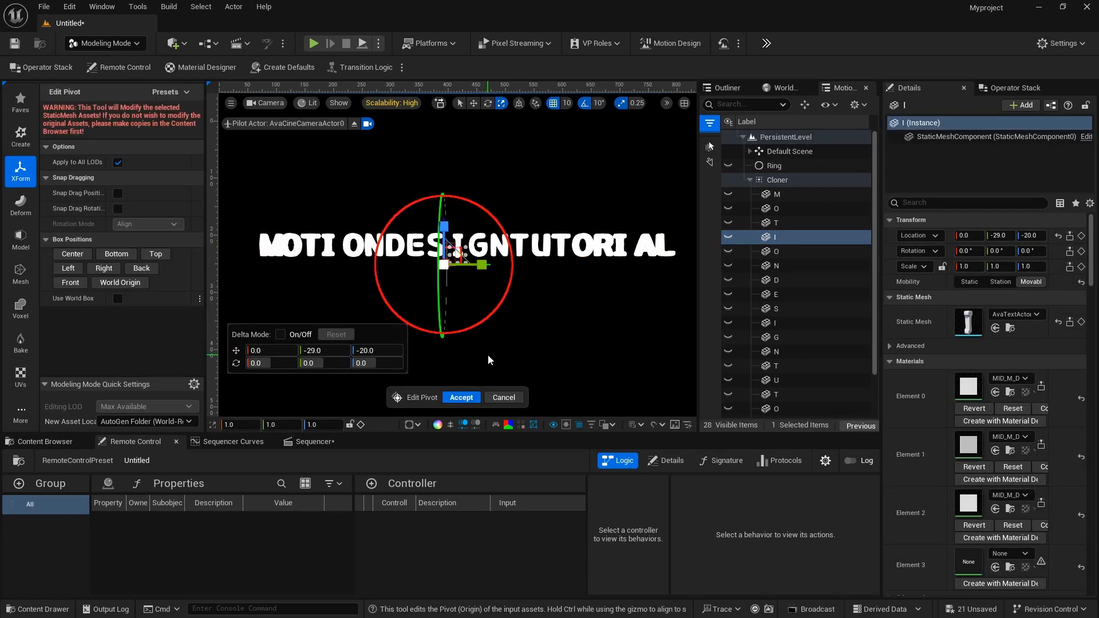
pyautogui.moveTo(482, 265); pyautogui.dragTo(477, 264)
pyautogui.click(461, 397)
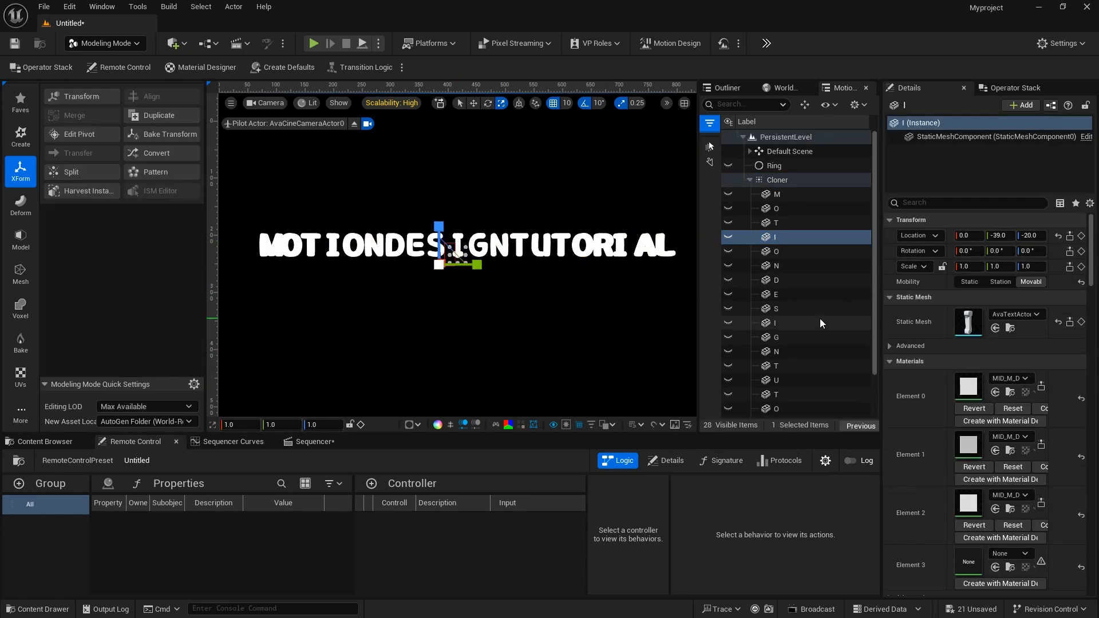
# Add three null actors to the Cloner's hierarchy at the final letter L and expand their nesting.
pyautogui.scroll(-2, 813, 163)
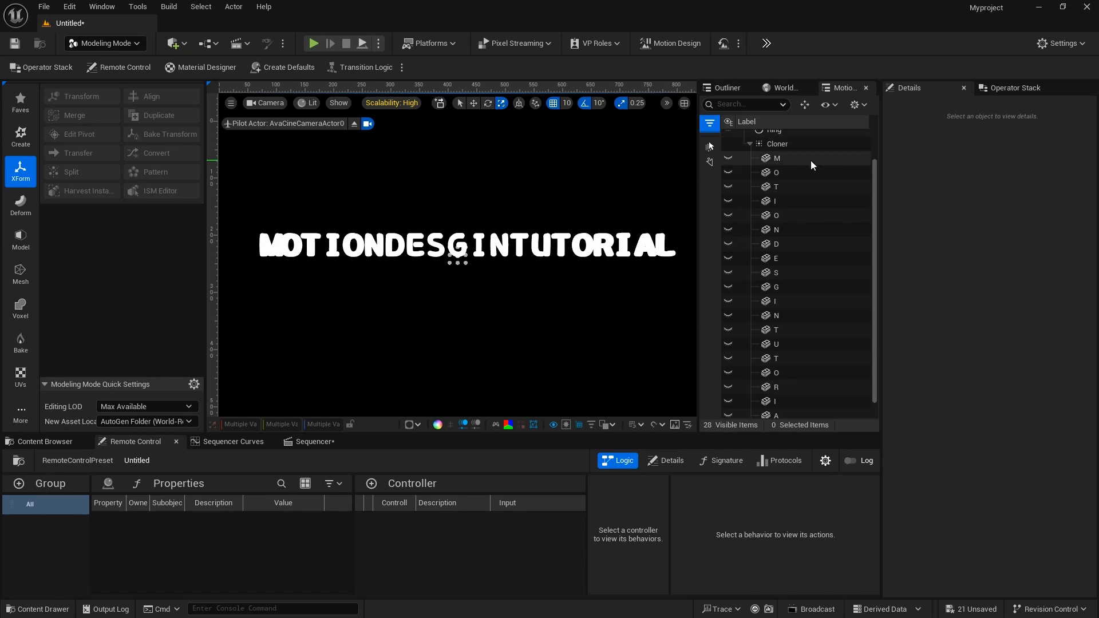
pyautogui.scroll(-1, 778, 145)
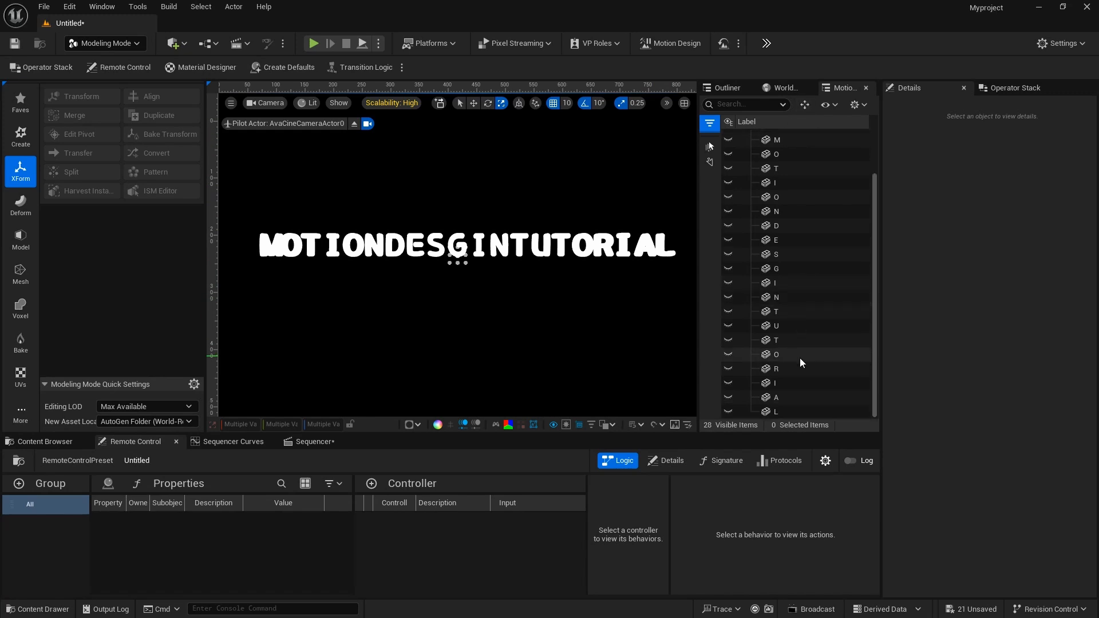
pyautogui.click(796, 411)
pyautogui.click(806, 105)
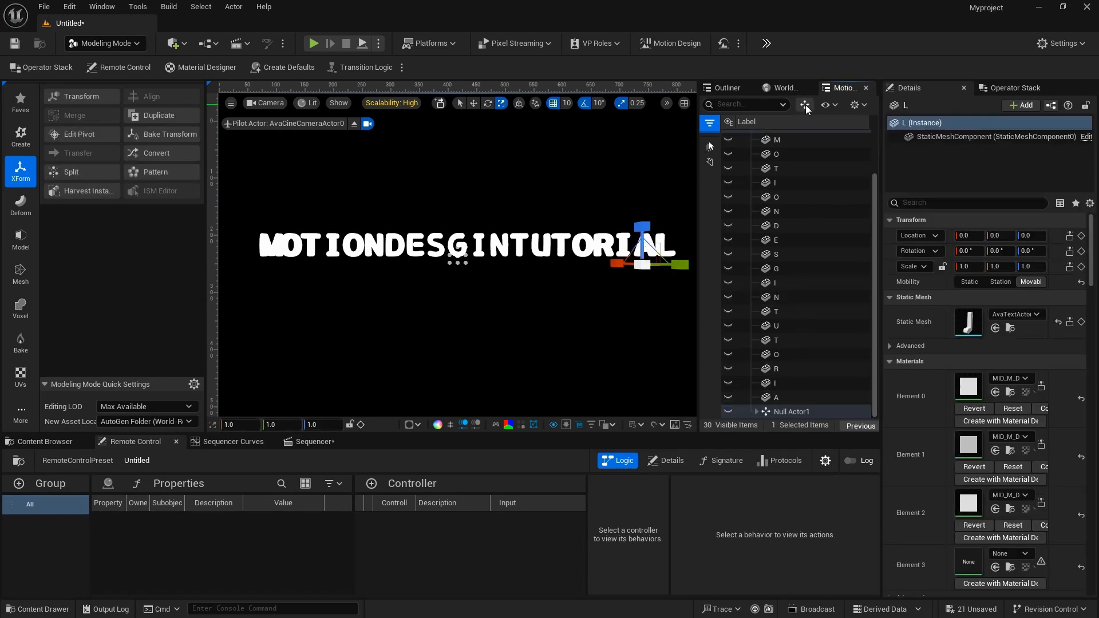
pyautogui.click(778, 413)
pyautogui.click(757, 411)
pyautogui.click(765, 412)
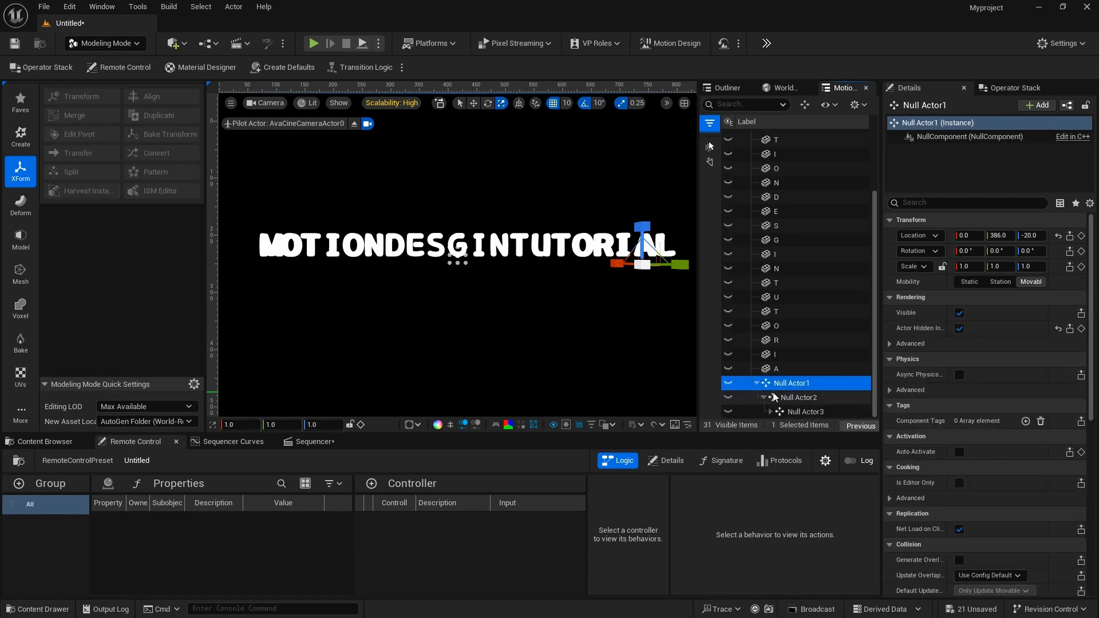
# Place the null actors directly under the Cloner as word spacers, one before M and one between each pair of words.
pyautogui.scroll(-1, 775, 407)
pyautogui.moveTo(788, 411); pyautogui.dragTo(791, 365)
pyautogui.click(819, 383)
pyautogui.scroll(2, 827, 223)
pyautogui.moveTo(813, 410); pyautogui.dragTo(815, 295)
pyautogui.scroll(3, 830, 252)
pyautogui.scroll(-3, 803, 302)
pyautogui.click(537, 355)
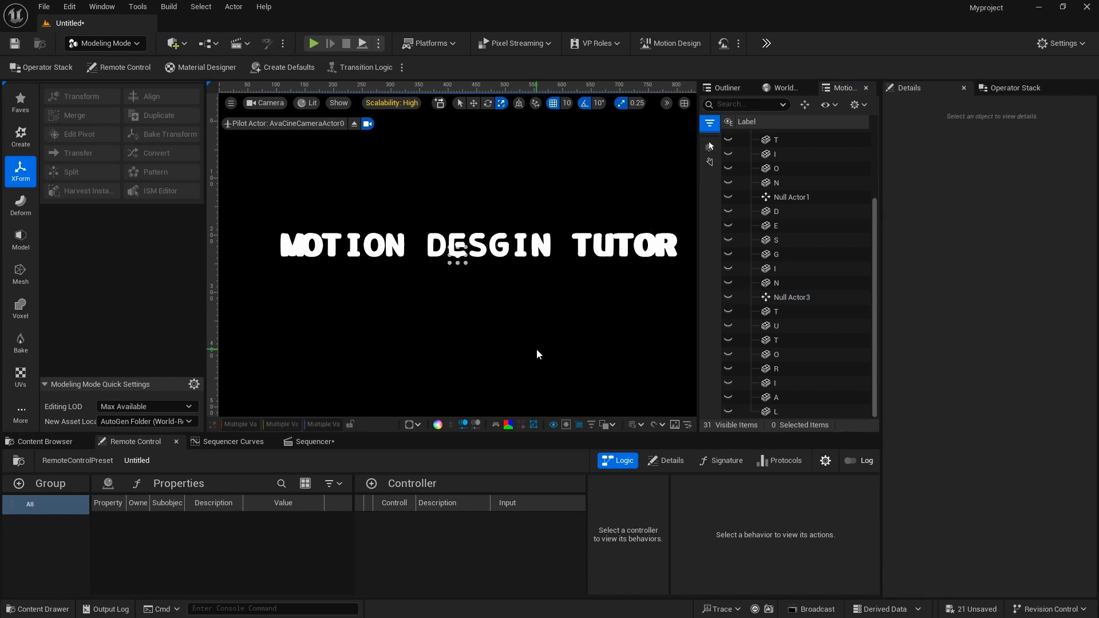
# Select every letter and null actor under the Cloner to check how many children it has.
pyautogui.click(820, 412)
pyautogui.scroll(3, 822, 389)
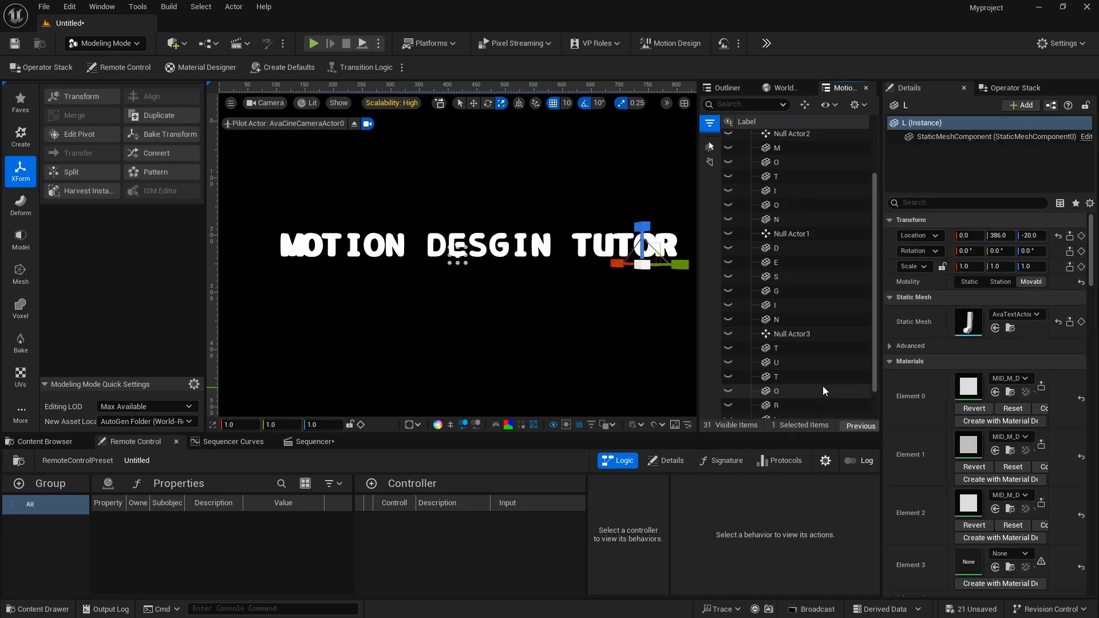
pyautogui.keyDown('shift'); pyautogui.click(800, 177); pyautogui.keyUp('shift')
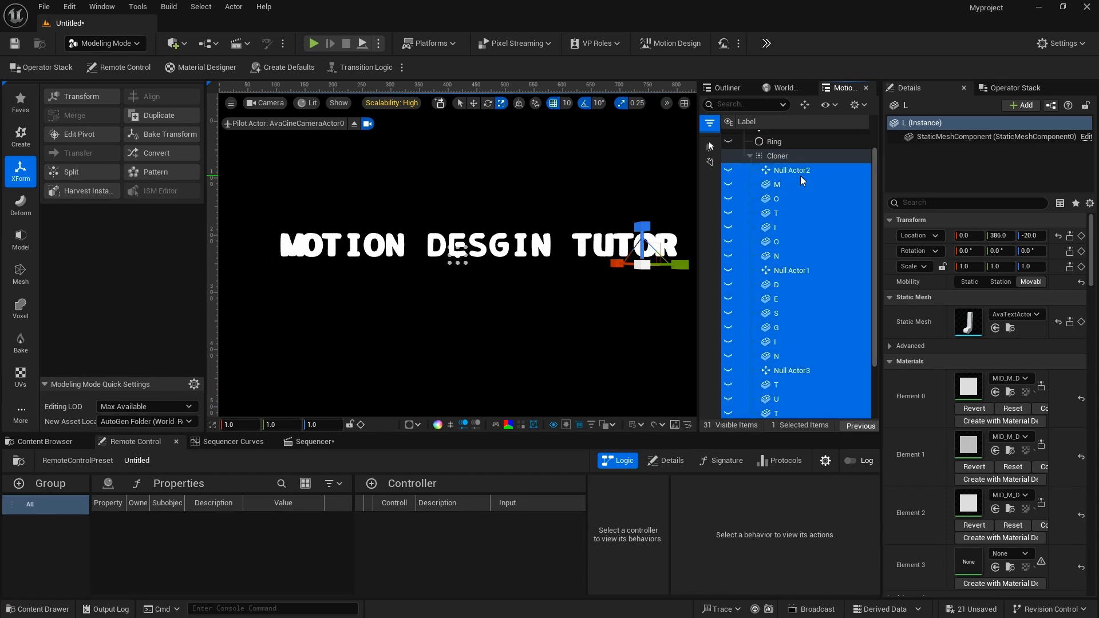
pyautogui.scroll(-3, 783, 399)
pyautogui.scroll(3, 793, 298)
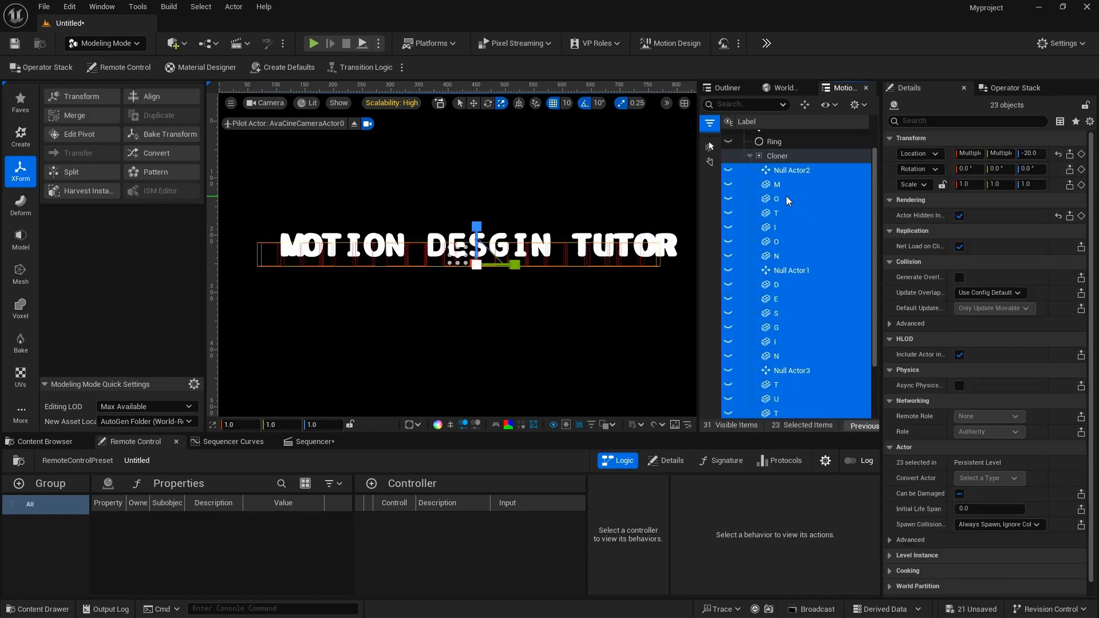
# Set the Cloner's grid Count Y to 23.
pyautogui.click(791, 155)
pyautogui.click(979, 425)
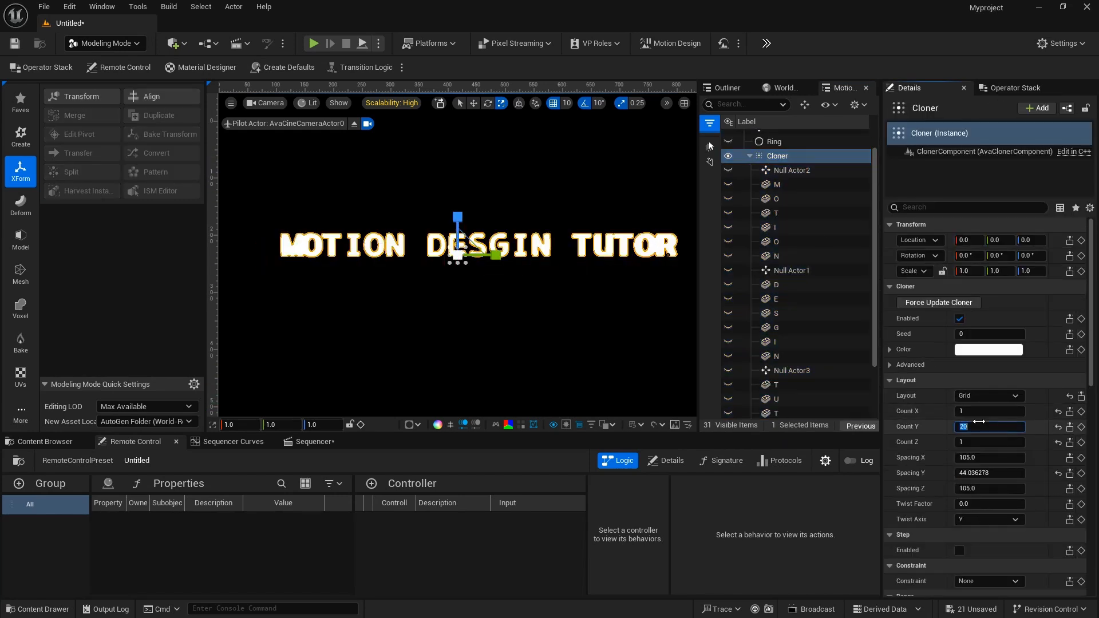
pyautogui.write('23')
pyautogui.press('Return')
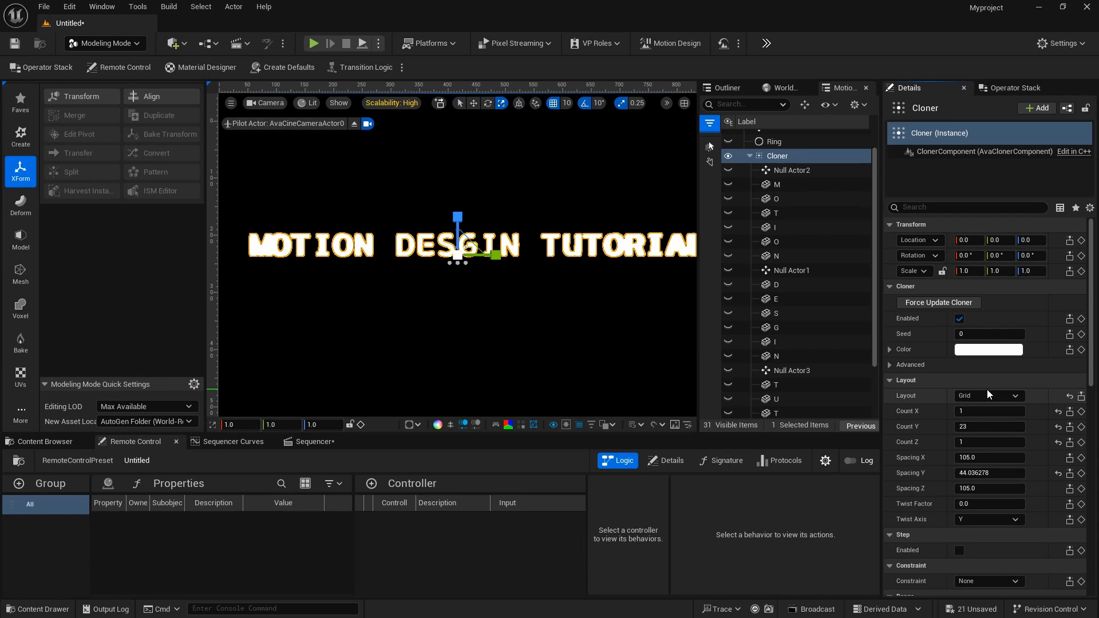
# Switch the Cloner's layout to Circle with a Count of 23.
pyautogui.scroll(-2, 575, 331)
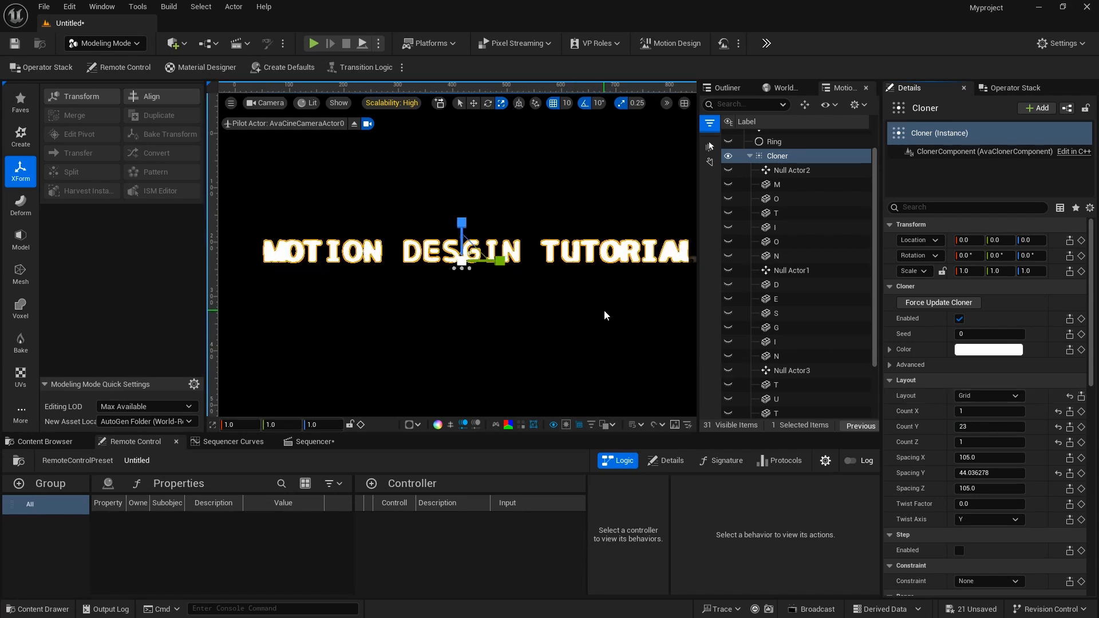
pyautogui.scroll(1, 603, 310)
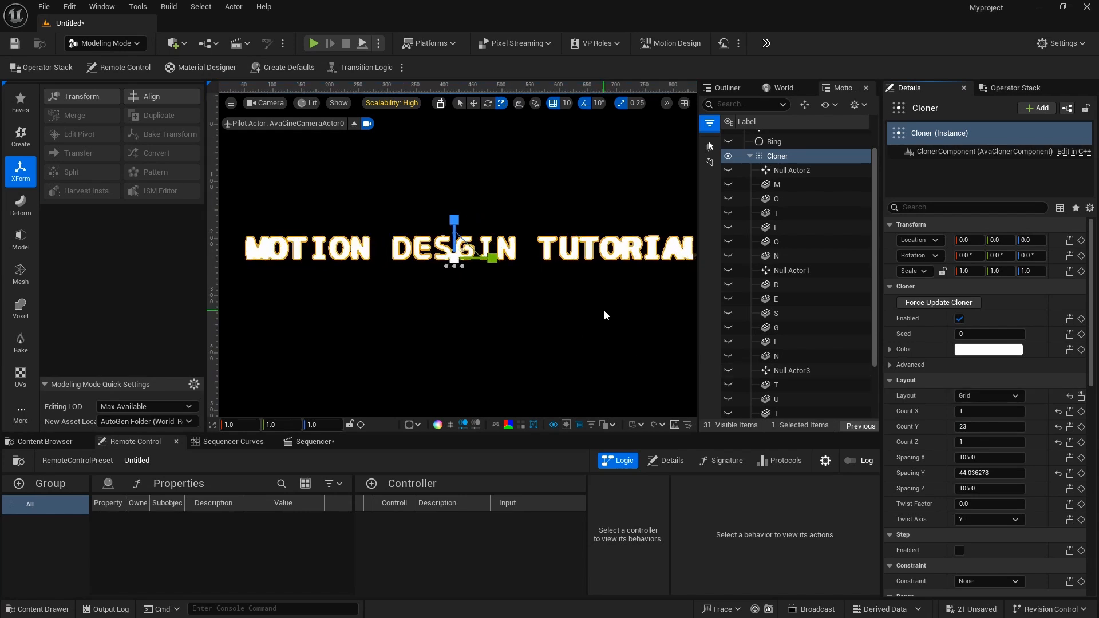
pyautogui.click(982, 395)
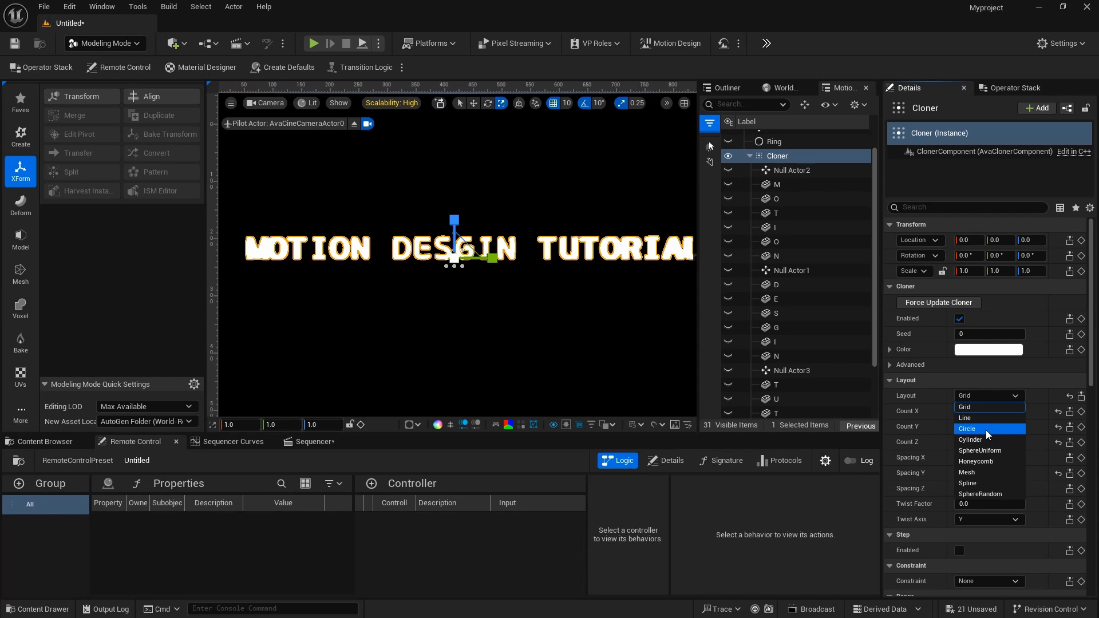
pyautogui.click(986, 430)
pyautogui.click(987, 412)
pyautogui.write('23')
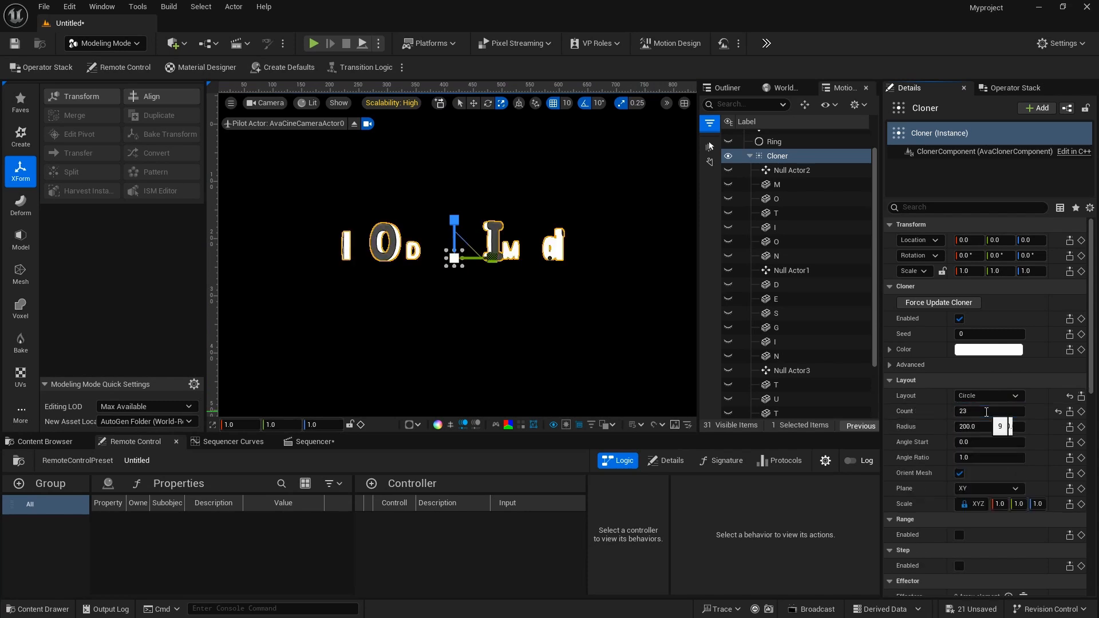
pyautogui.press('Return')
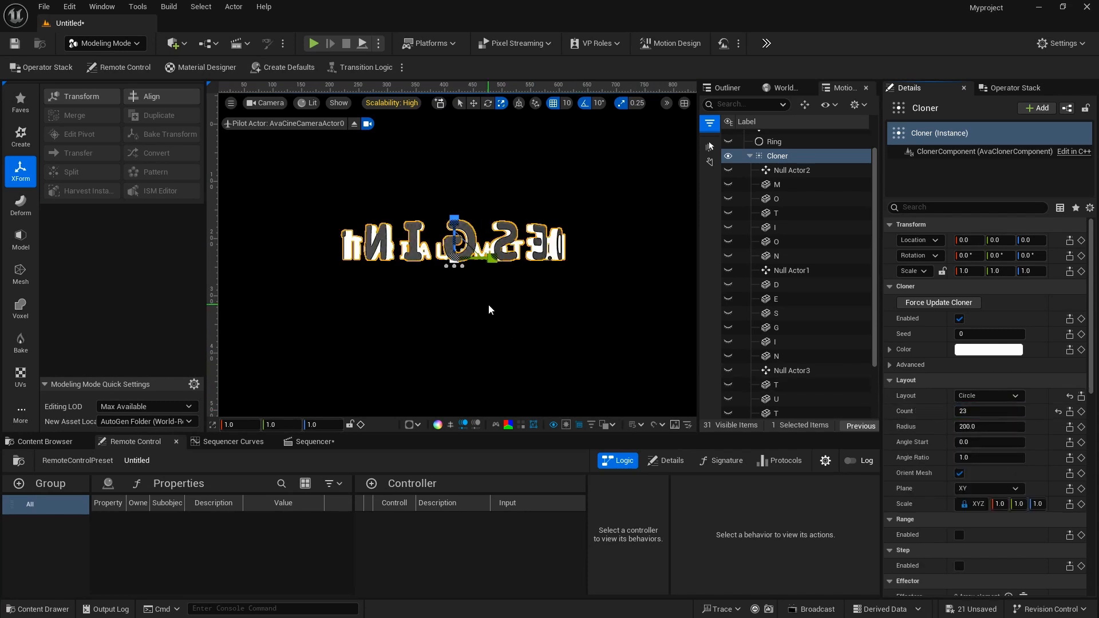
# Mirror the circular text by setting the Cloner's Y scale to -1.0.
pyautogui.click(490, 303)
pyautogui.click(510, 259)
pyautogui.press('Return')
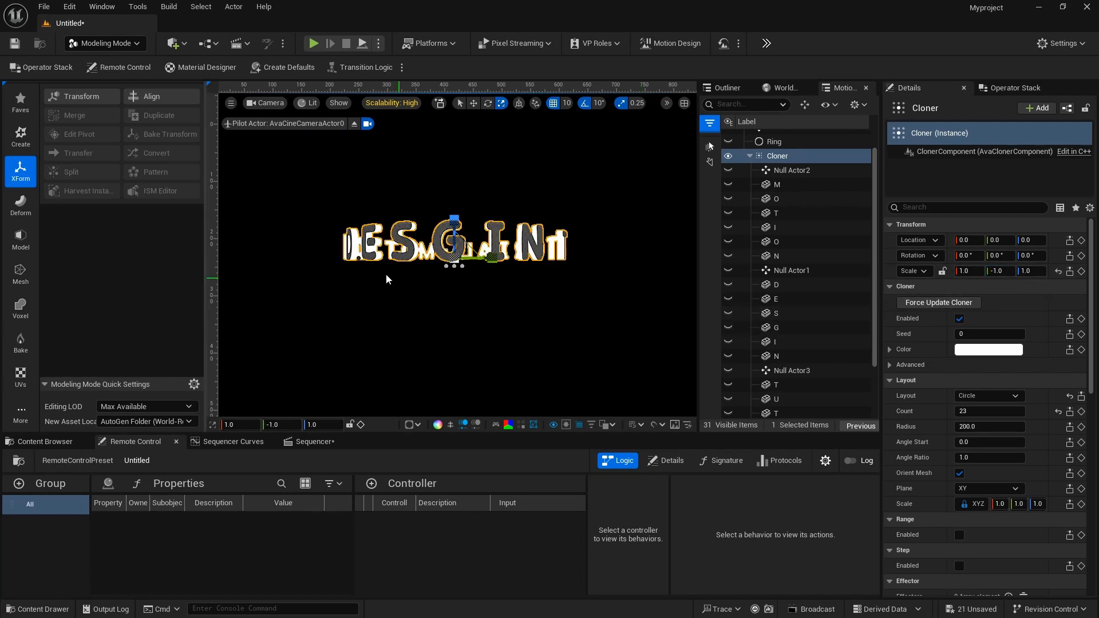
# Unhide the Ring actor and reselect the Cloner.
pyautogui.click(727, 141)
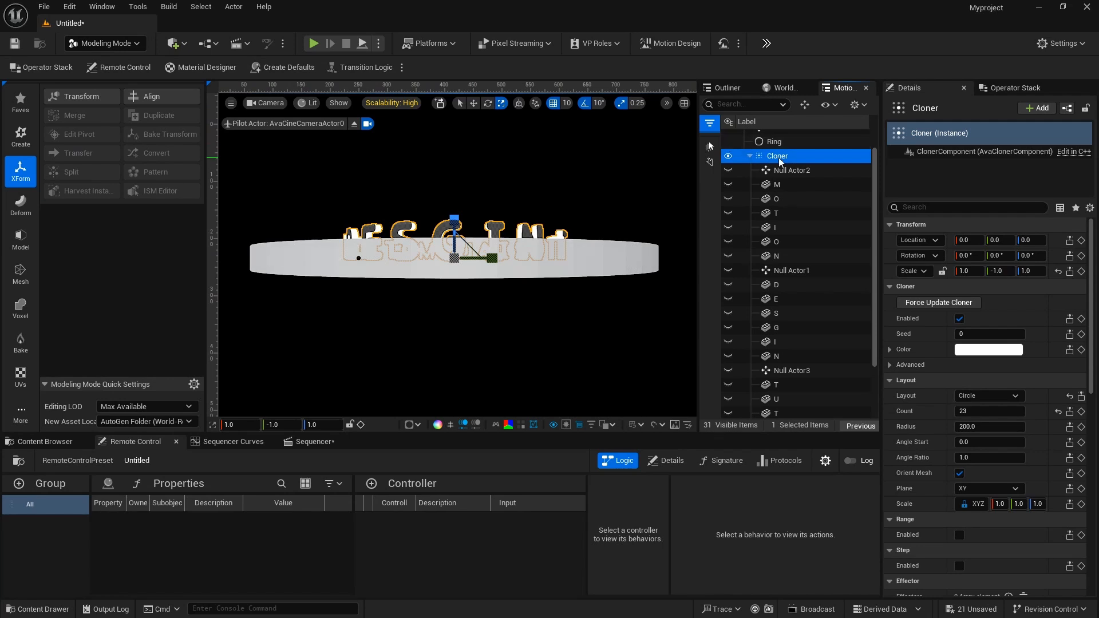
pyautogui.click(669, 254)
pyautogui.click(790, 157)
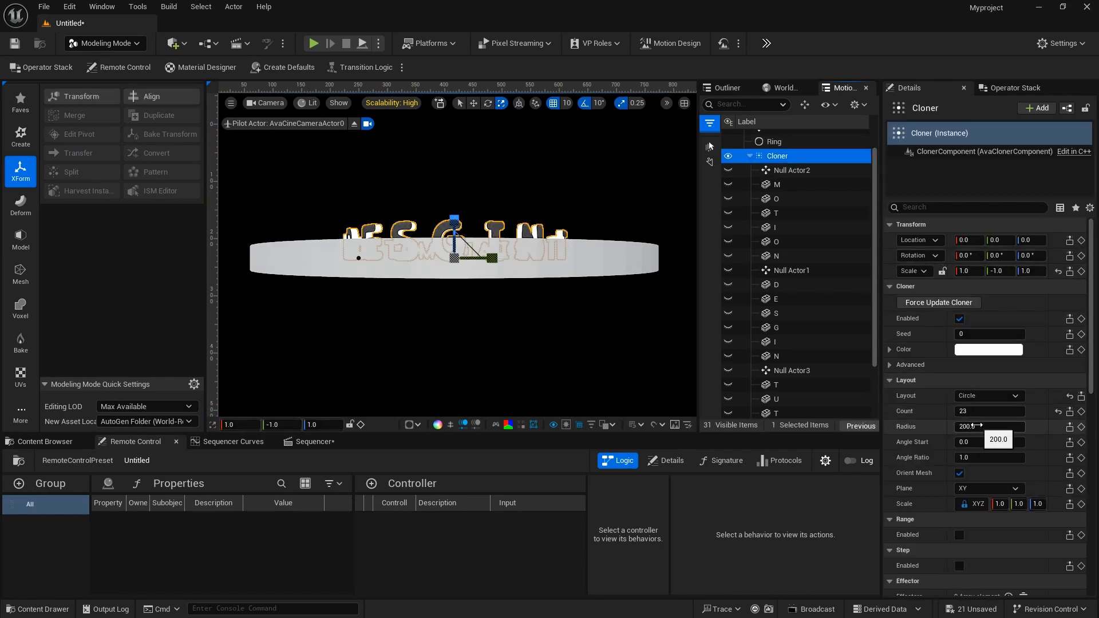
# Scale the Cloner down uniformly to 0.5, -0.5, 0.5 and enlarge its circle radius to about 680.
pyautogui.moveTo(976, 427); pyautogui.dragTo(1008, 426)
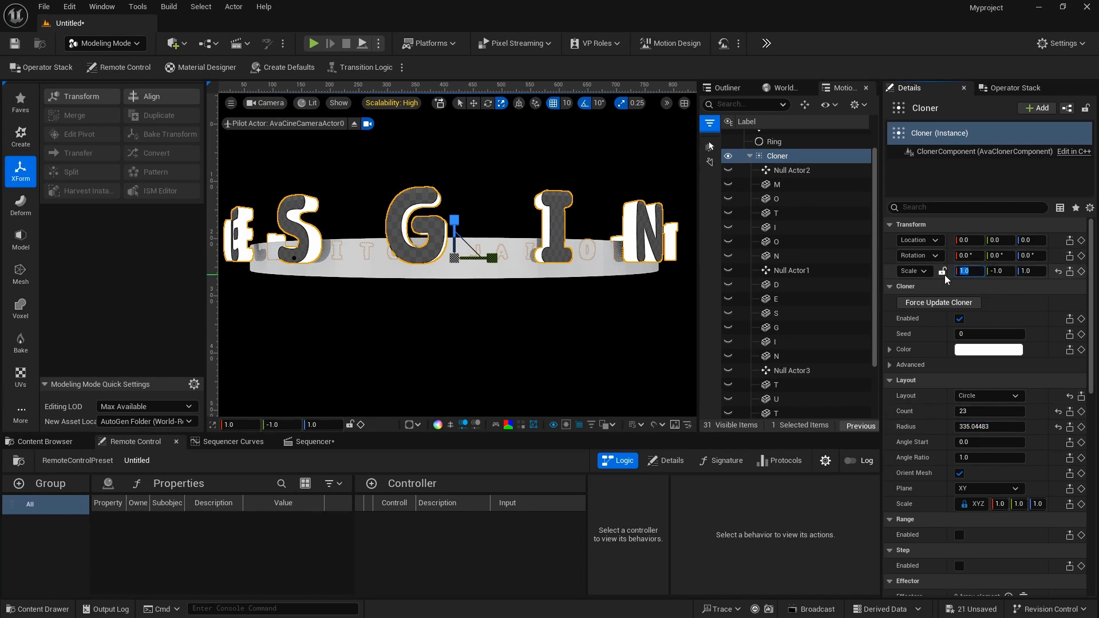
pyautogui.press('Return')
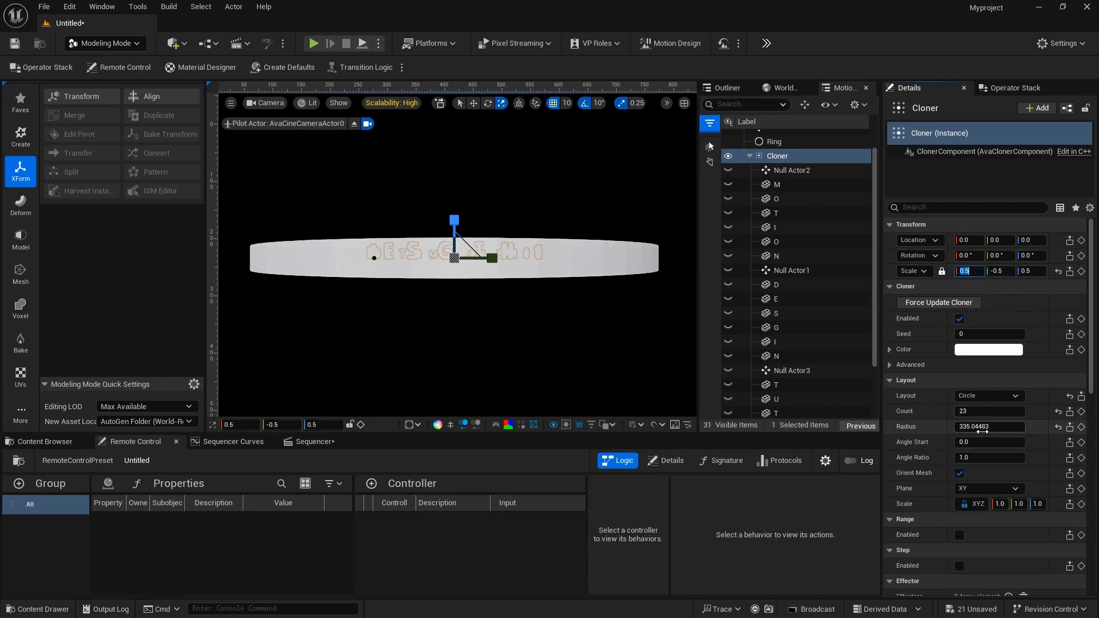
pyautogui.moveTo(990, 427)
pyautogui.mouseDown()
pyautogui.moveTo(1031, 427)
pyautogui.moveTo(1014, 426)
pyautogui.mouseUp()
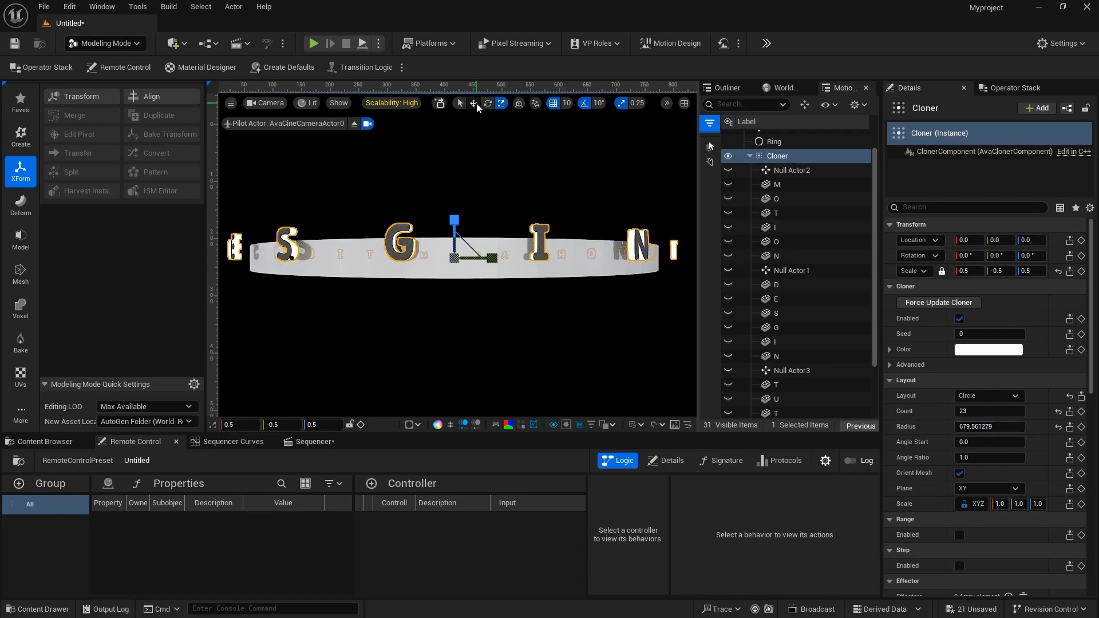
# Lower the Cloner to Z -10 to centre the letters on the ring, and set its circle radius to 650.
pyautogui.moveTo(455, 224); pyautogui.dragTo(455, 230)
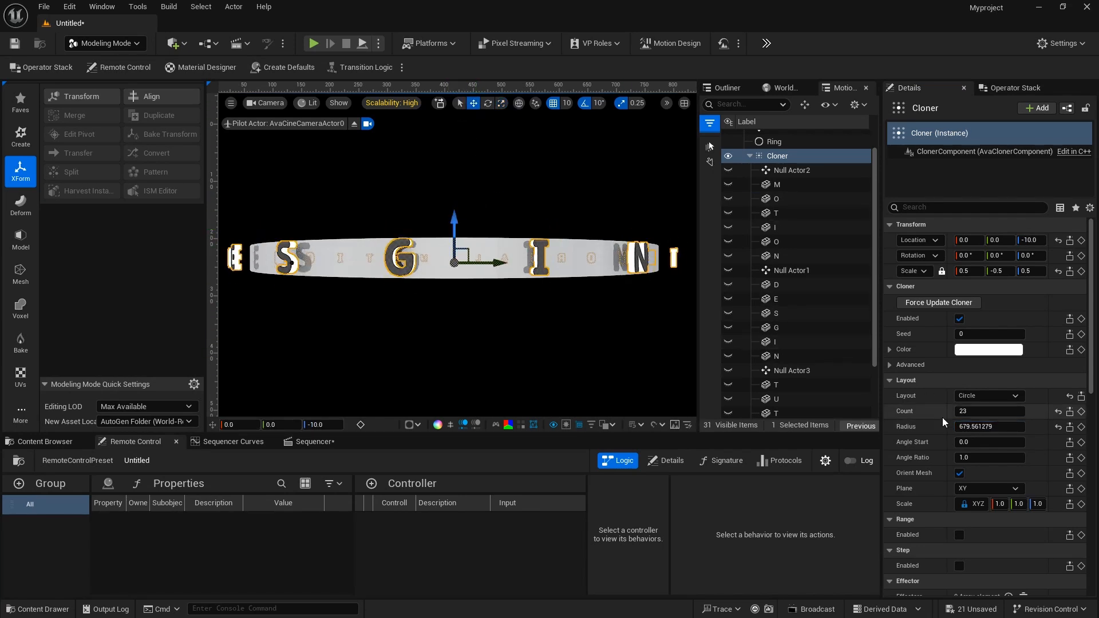
pyautogui.moveTo(976, 428); pyautogui.dragTo(964, 428)
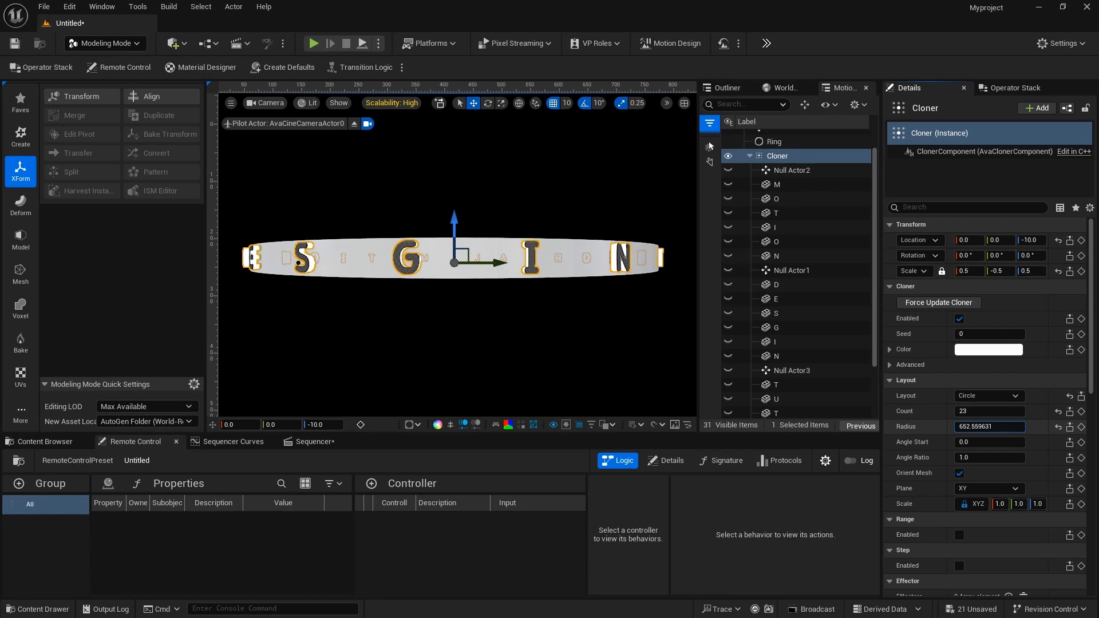
pyautogui.click(980, 429)
pyautogui.write('650')
pyautogui.press('Return')
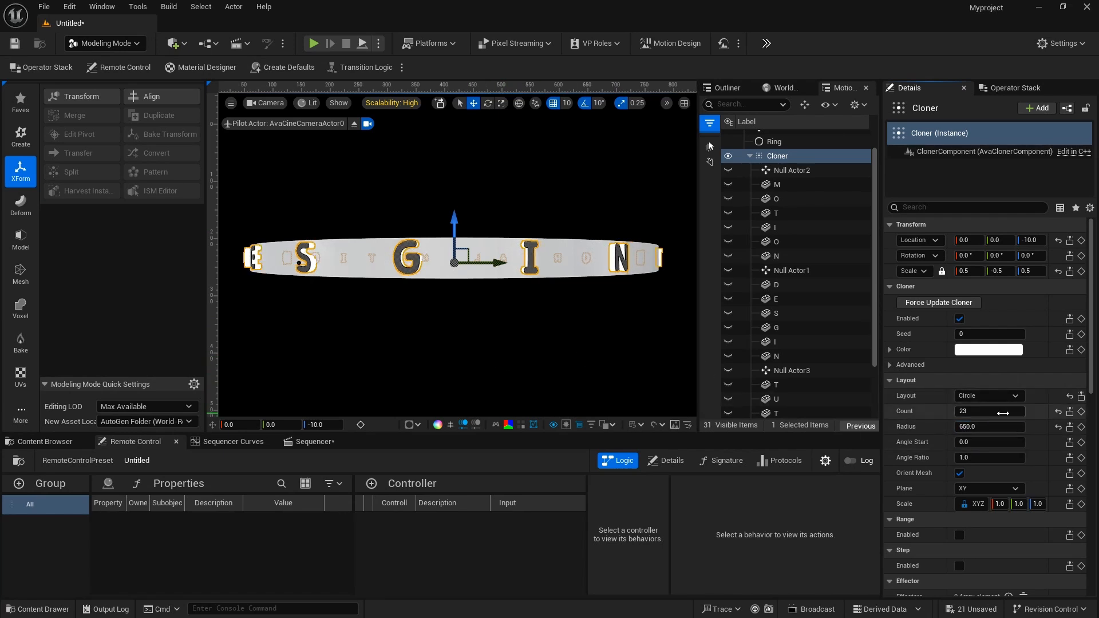
# Raise the Cloner's circle Count to 69 so the phrase repeats around the ring, and deselect it.
pyautogui.moveTo(1003, 413); pyautogui.dragTo(996, 414)
pyautogui.write('46')
pyautogui.press('Return')
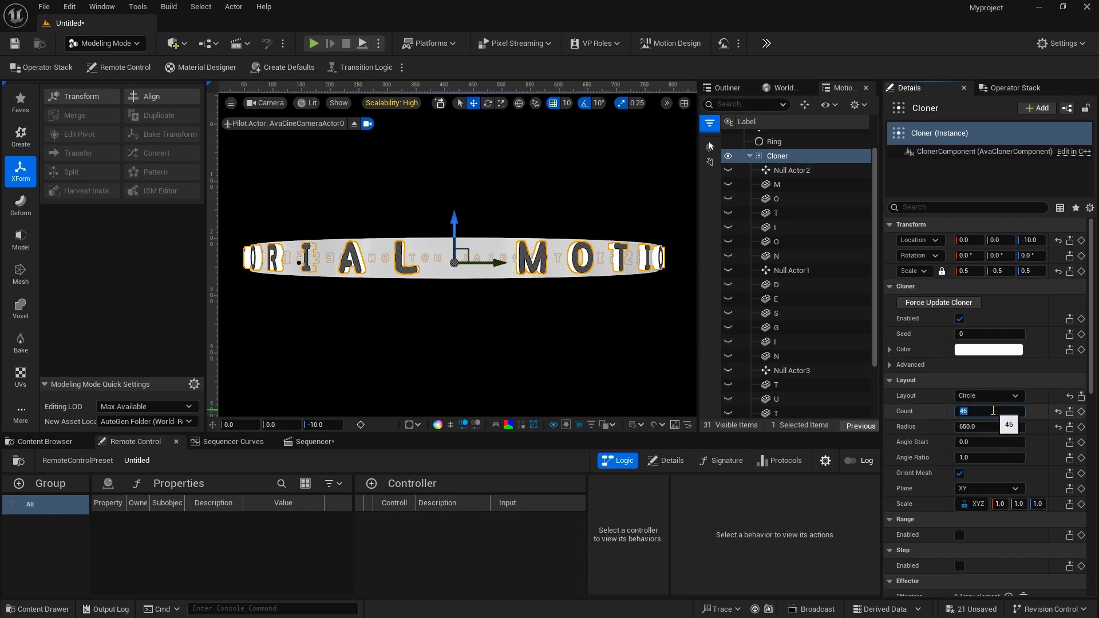
pyautogui.press('Return')
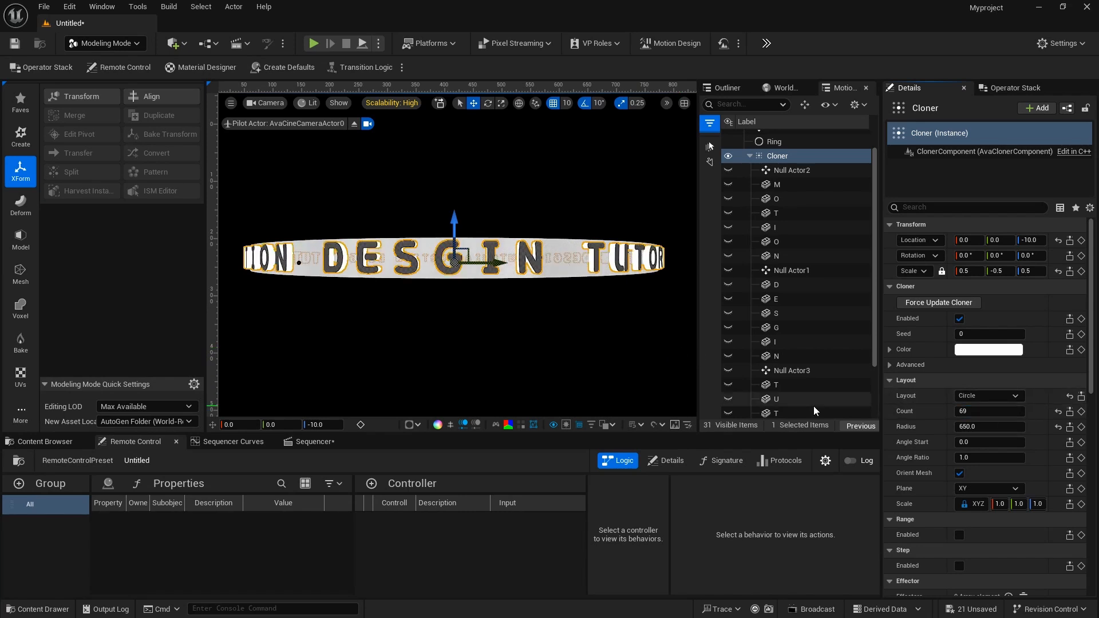
pyautogui.click(539, 356)
# Add the Starter Content pack to the project from the content browser.
pyautogui.click(34, 443)
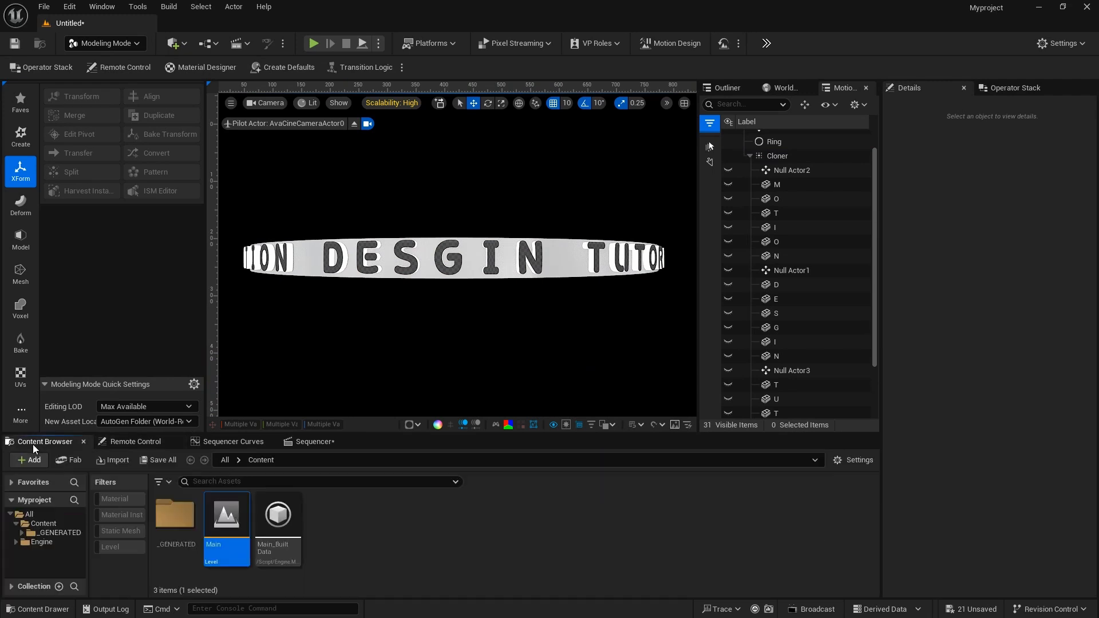
pyautogui.click(35, 465)
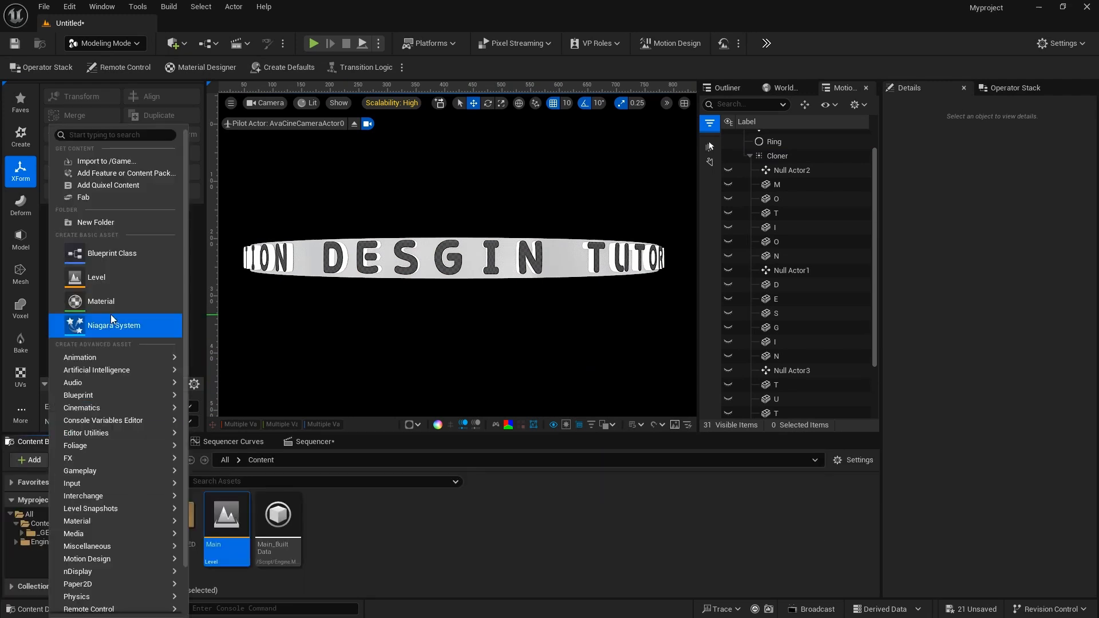
pyautogui.click(142, 179)
pyautogui.click(471, 189)
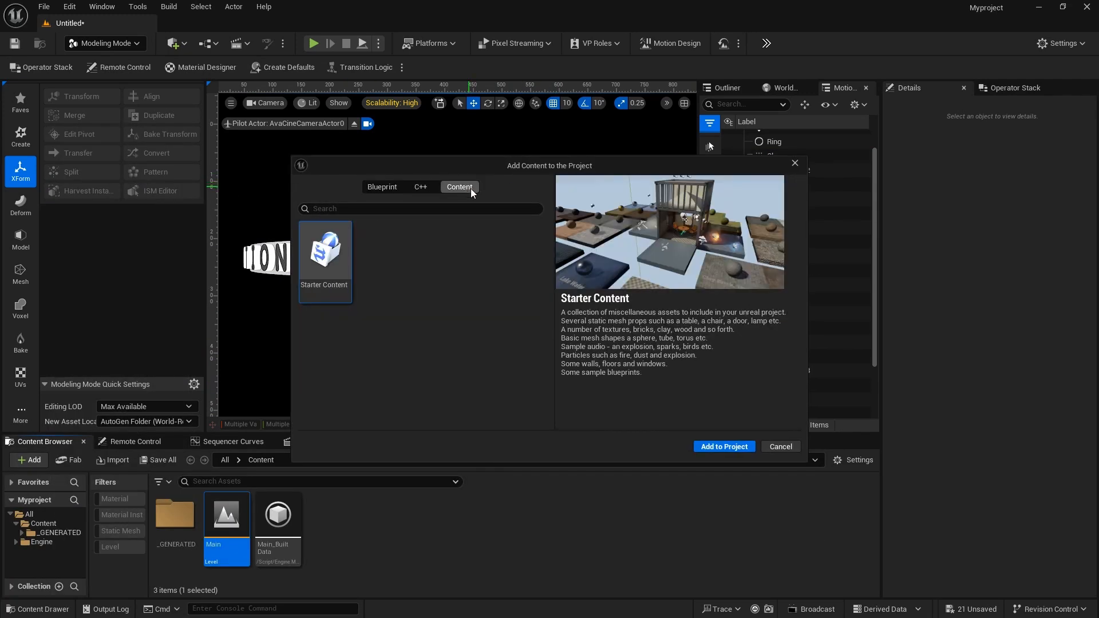
pyautogui.click(735, 447)
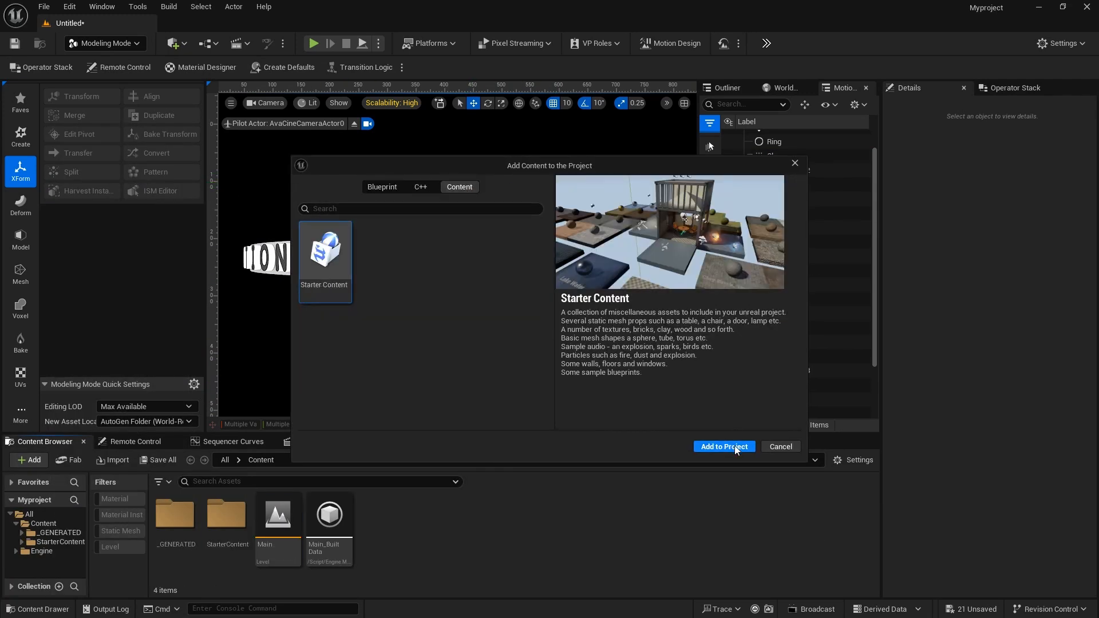
pyautogui.click(788, 446)
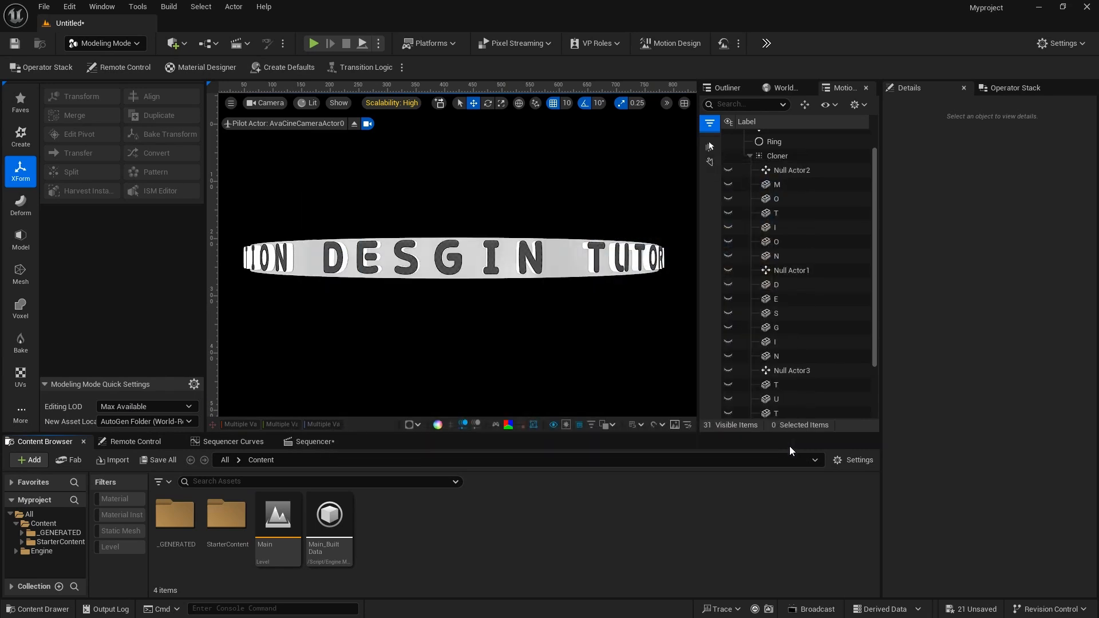
# Apply the M_Basic_Wall material from the StarterContent Materials folder to the ring.
pyautogui.doubleClick(226, 515)
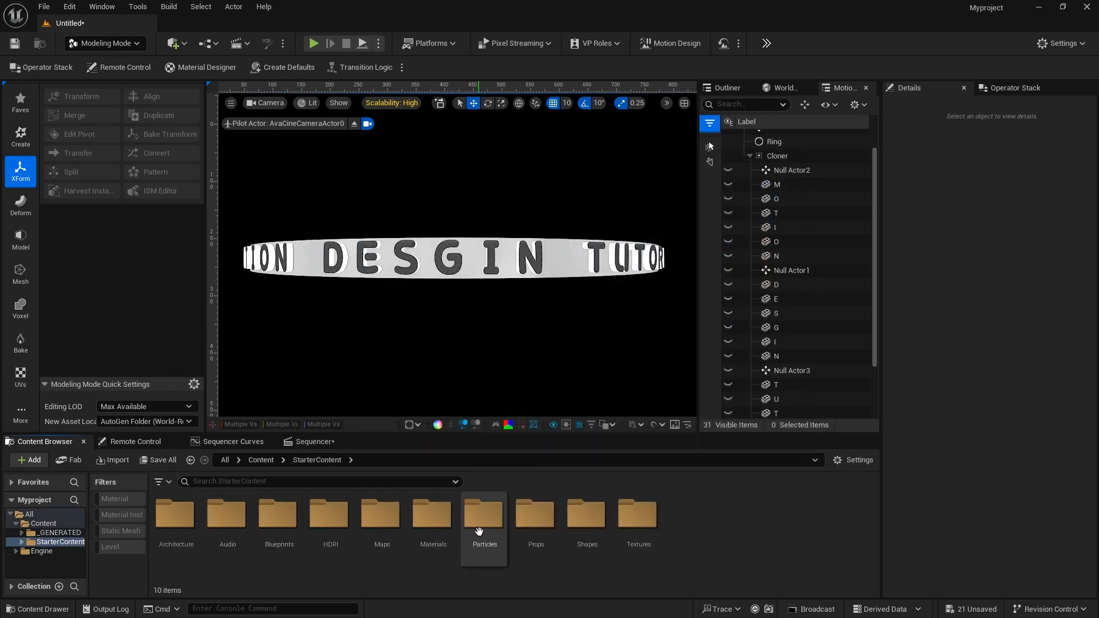
pyautogui.click(446, 536)
pyautogui.doubleClick(446, 536)
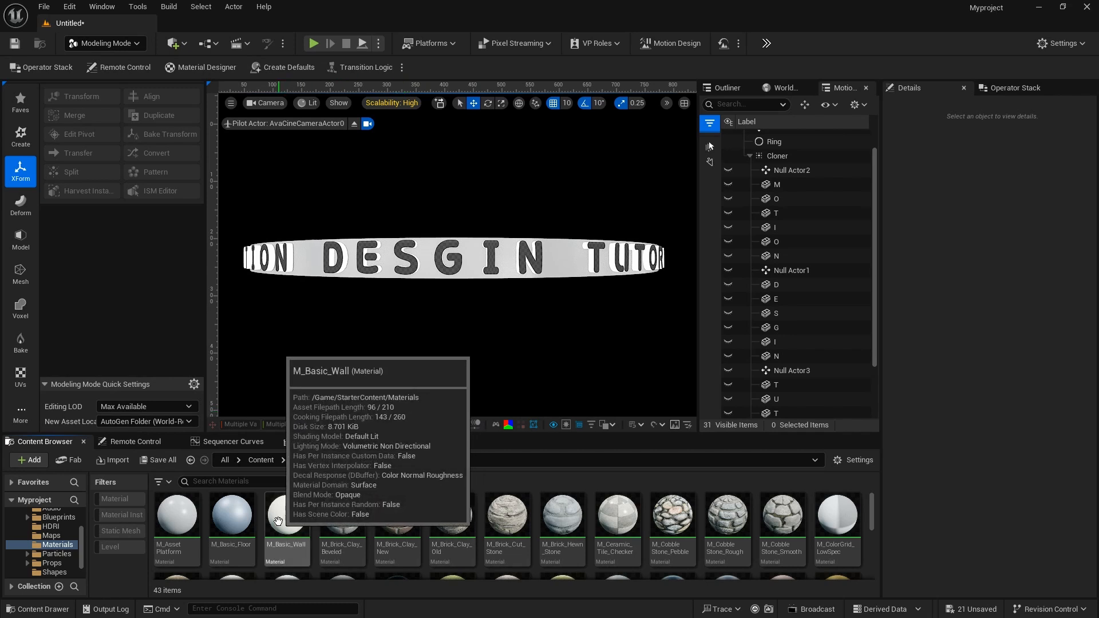
pyautogui.moveTo(278, 521); pyautogui.dragTo(567, 263)
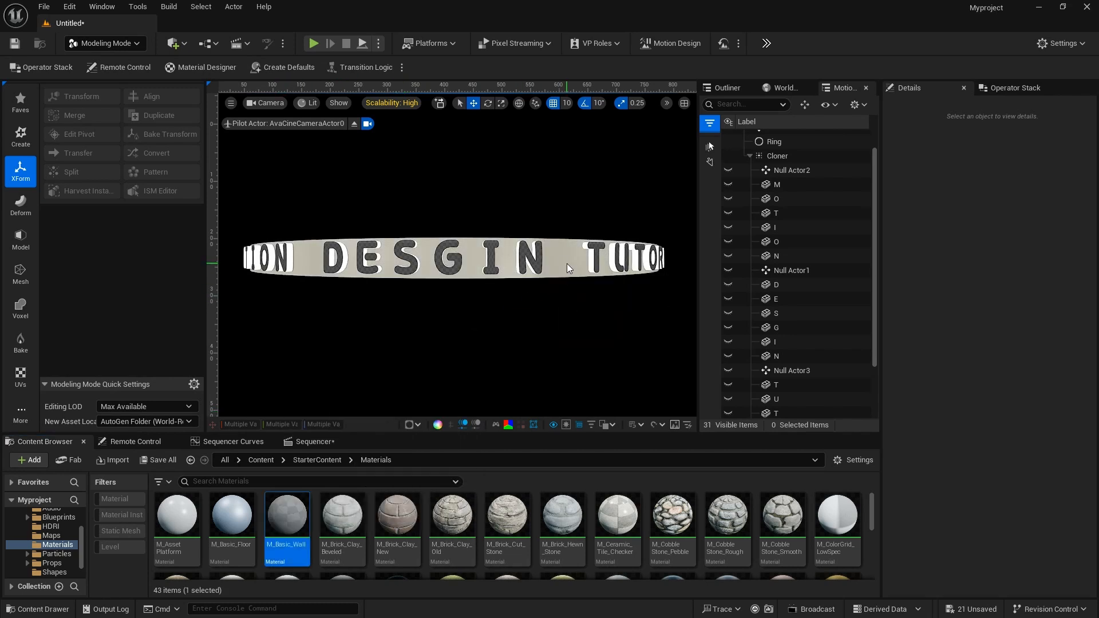
# Apply the M_Metal_Chrome material to all material elements of the Cloner's letter meshes, excluding the null actors.
pyautogui.click(786, 159)
pyautogui.scroll(-3, 720, 485)
pyautogui.click(726, 518)
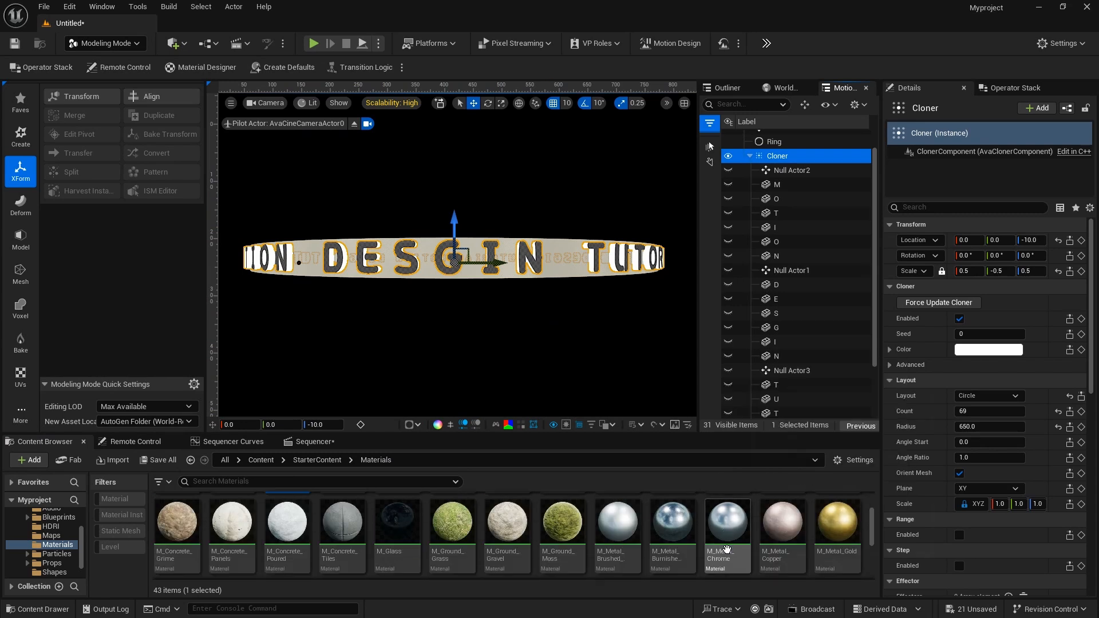
pyautogui.click(819, 183)
pyautogui.scroll(-3, 796, 414)
pyautogui.keyDown('shift'); pyautogui.click(797, 412); pyautogui.keyUp('shift')
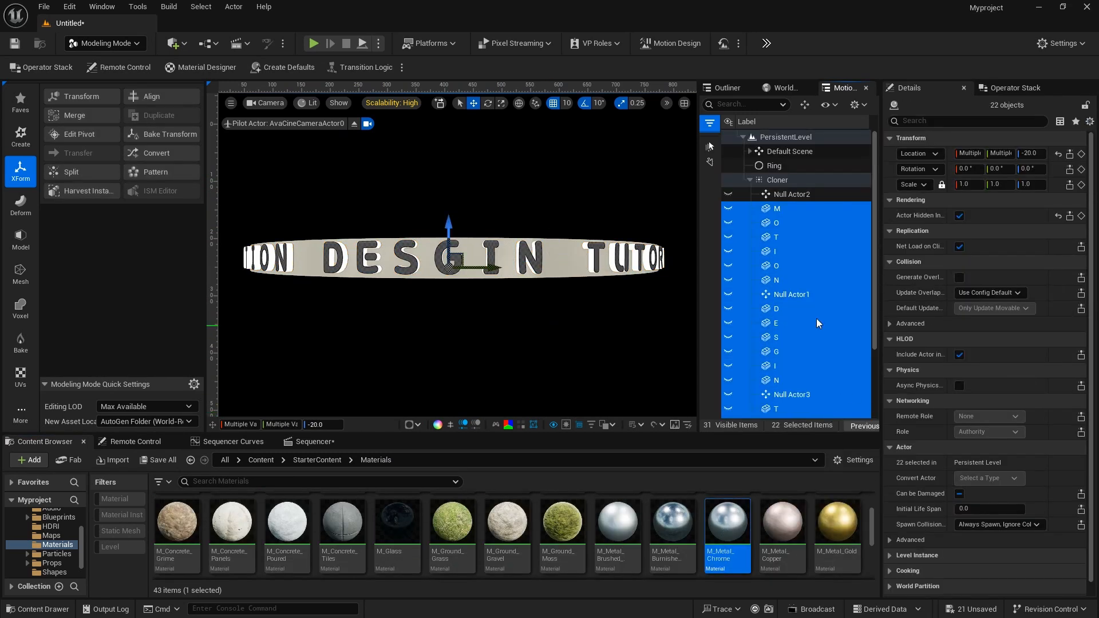
pyautogui.keyDown('ctrl'); pyautogui.click(817, 294); pyautogui.keyUp('ctrl')
pyautogui.keyDown('ctrl'); pyautogui.click(816, 394); pyautogui.keyUp('ctrl')
pyautogui.scroll(-3, 922, 437)
pyautogui.moveTo(727, 521); pyautogui.dragTo(972, 242)
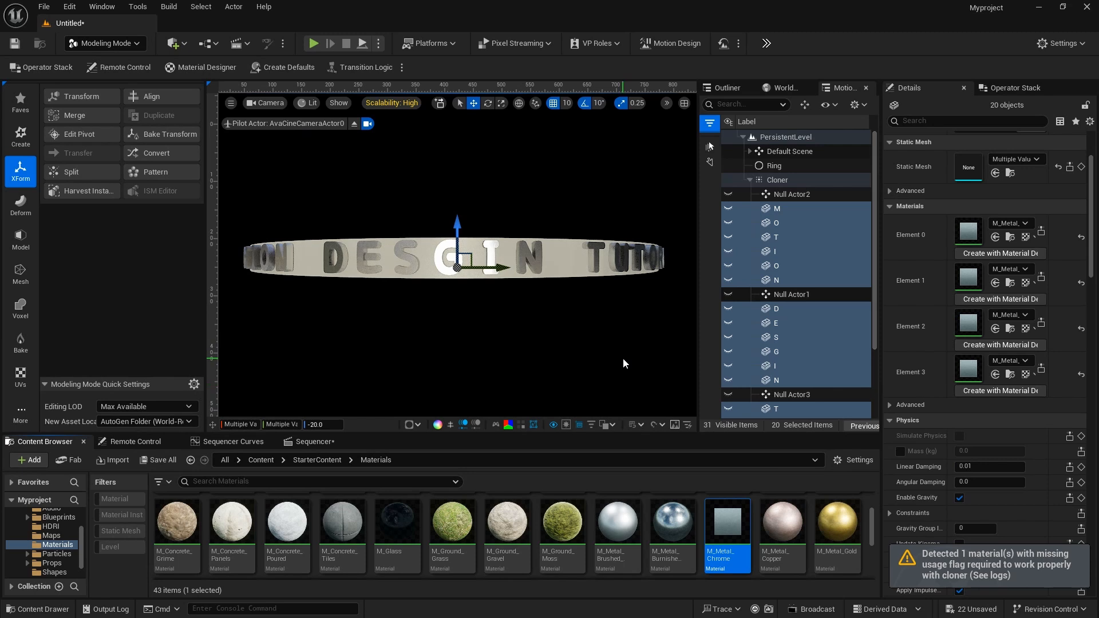
pyautogui.click(596, 352)
# Collapse the Cloner's hierarchy and add a Time animator to the Cloner.
pyautogui.click(750, 180)
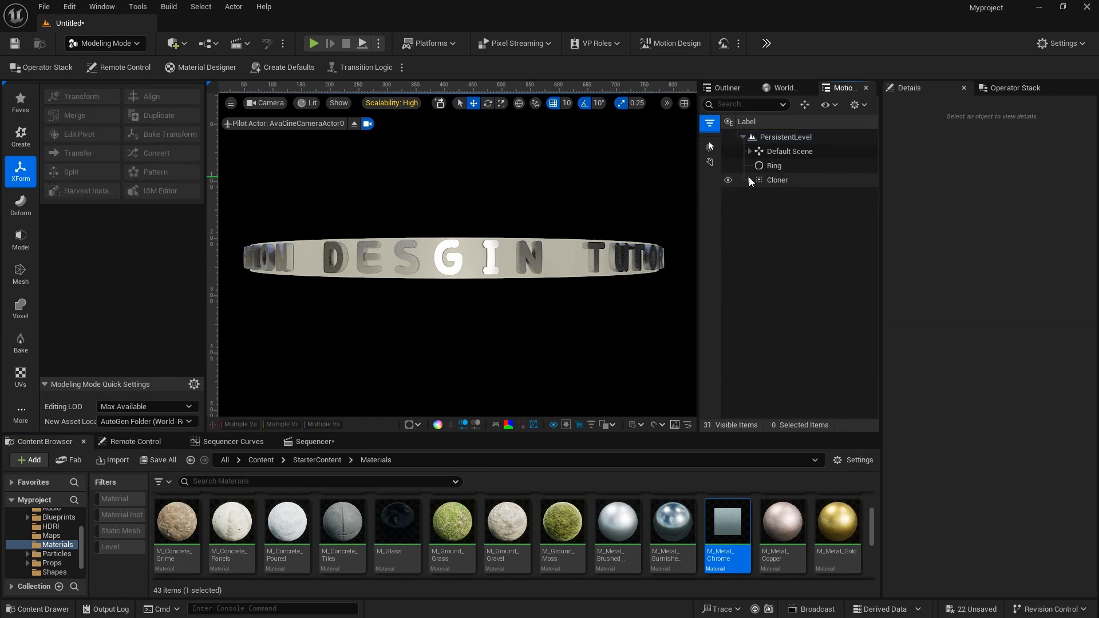
pyautogui.click(788, 179)
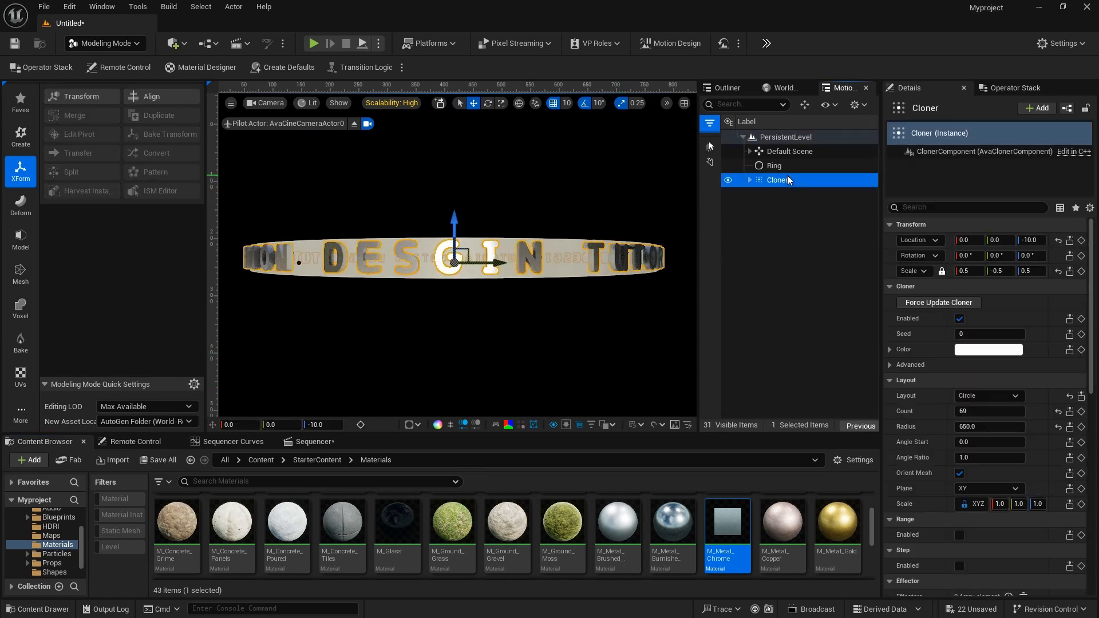
pyautogui.click(1006, 87)
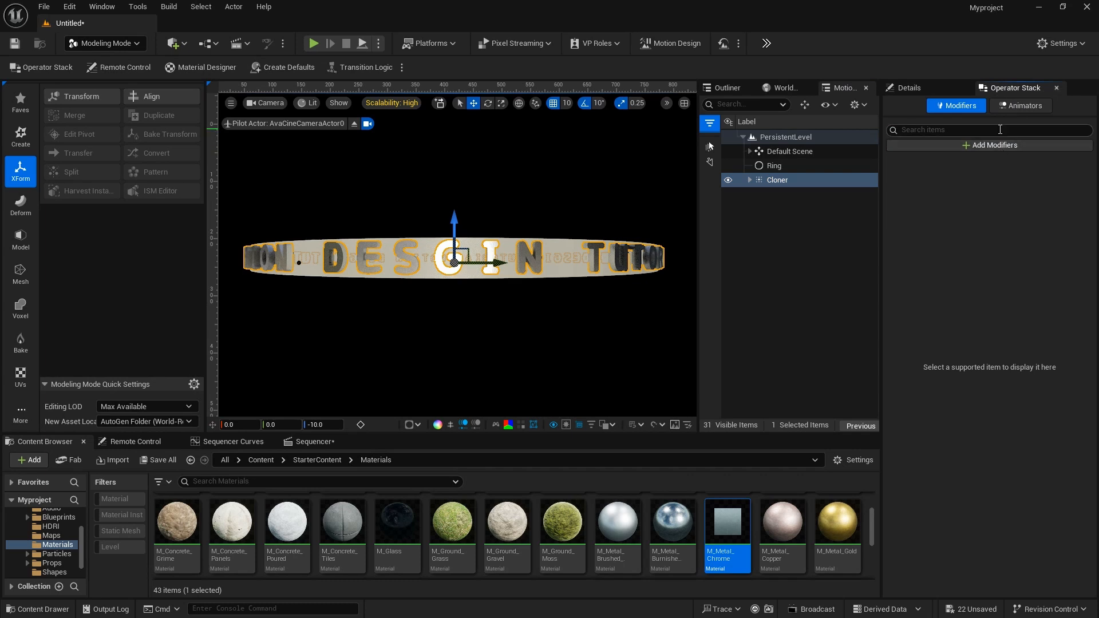
pyautogui.click(991, 145)
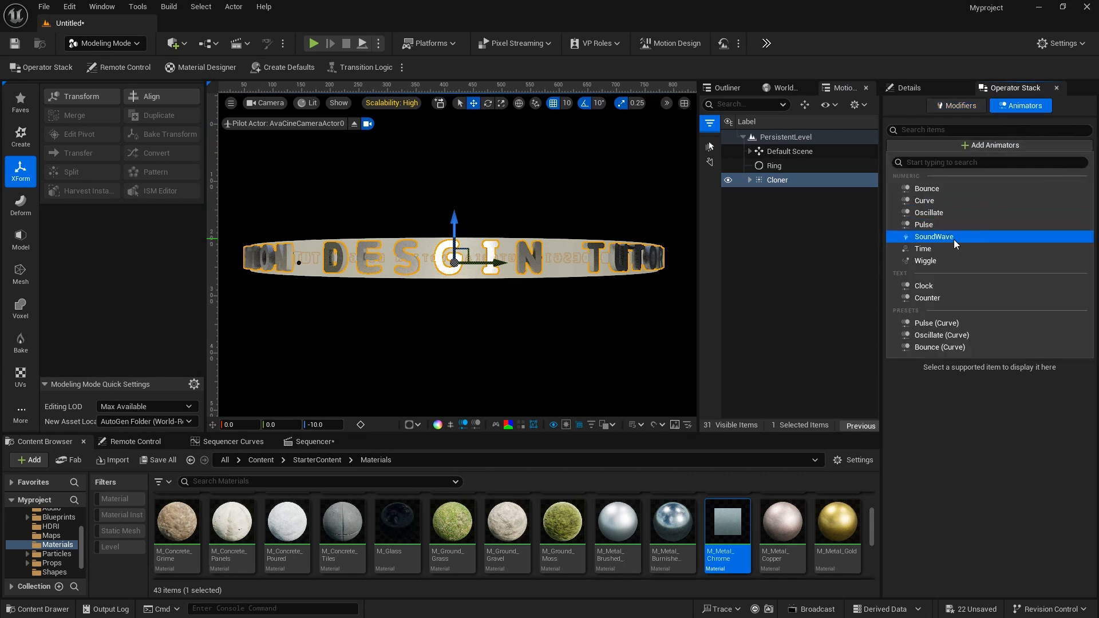
pyautogui.click(939, 247)
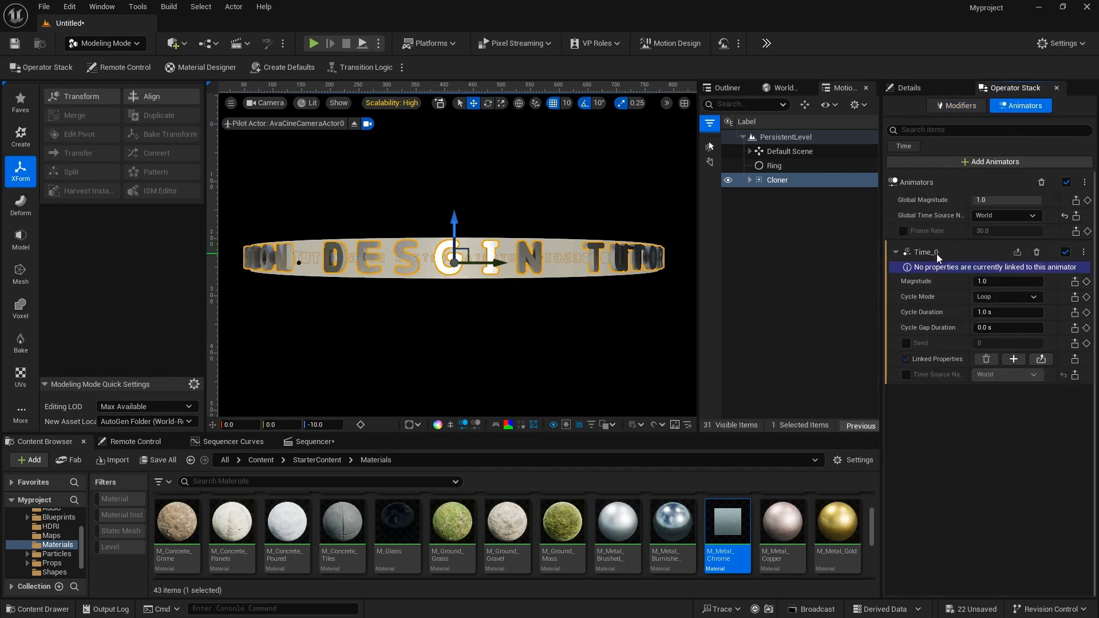
# Link the Time animator to the Cloner's relative rotation and set its Z Amplitude Max to 360°.
pyautogui.click(1022, 362)
pyautogui.moveTo(1038, 401)
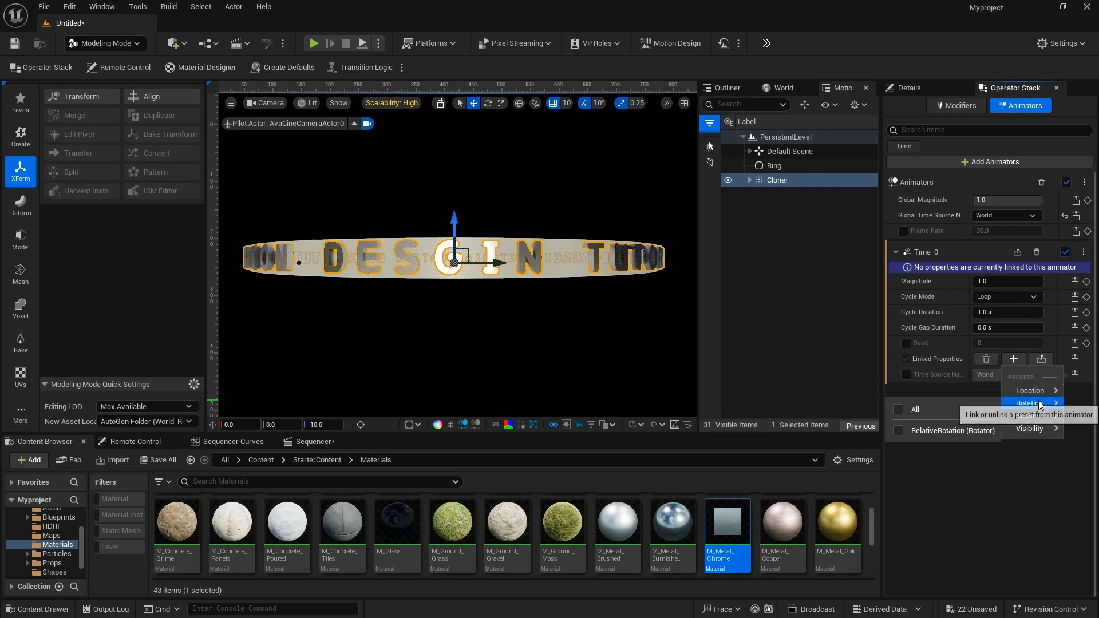
pyautogui.click(898, 410)
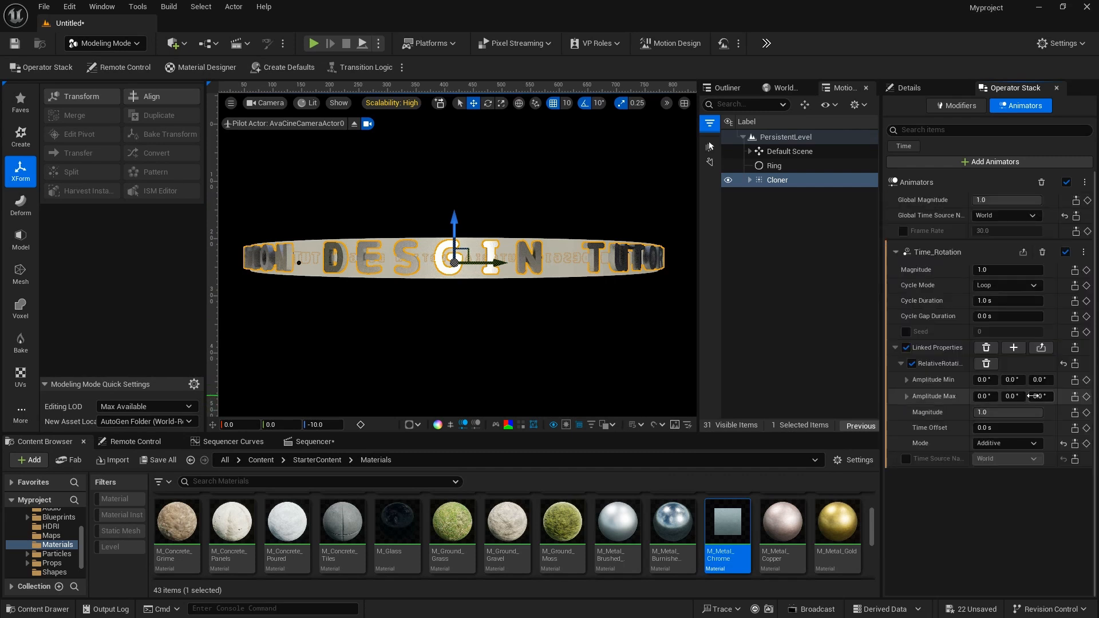
pyautogui.write('360')
pyautogui.press('Return')
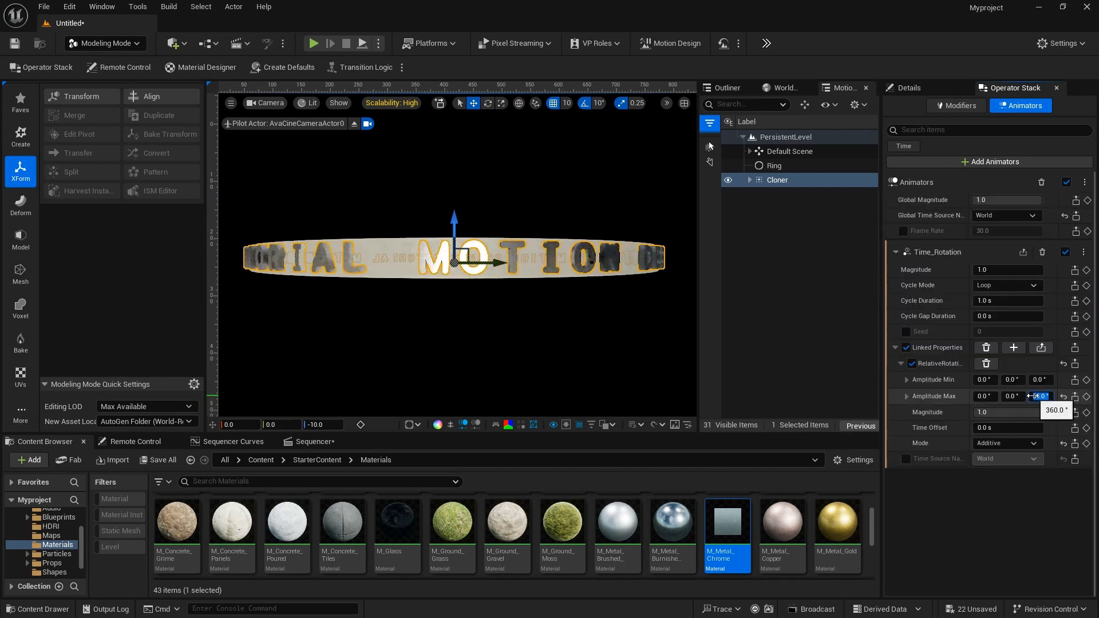
# Slow the rotation by setting the Time animator's Cycle Duration to 50 s, and deselect the Cloner.
pyautogui.click(1021, 304)
pyautogui.write('30')
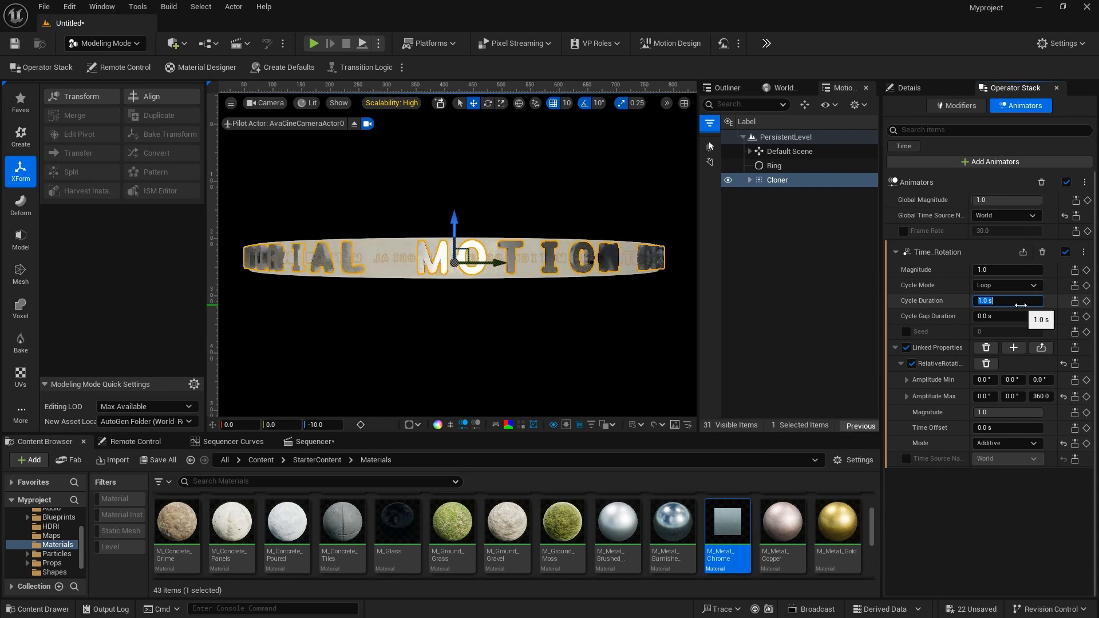
pyautogui.press('Return')
pyautogui.write('50')
pyautogui.press('Return')
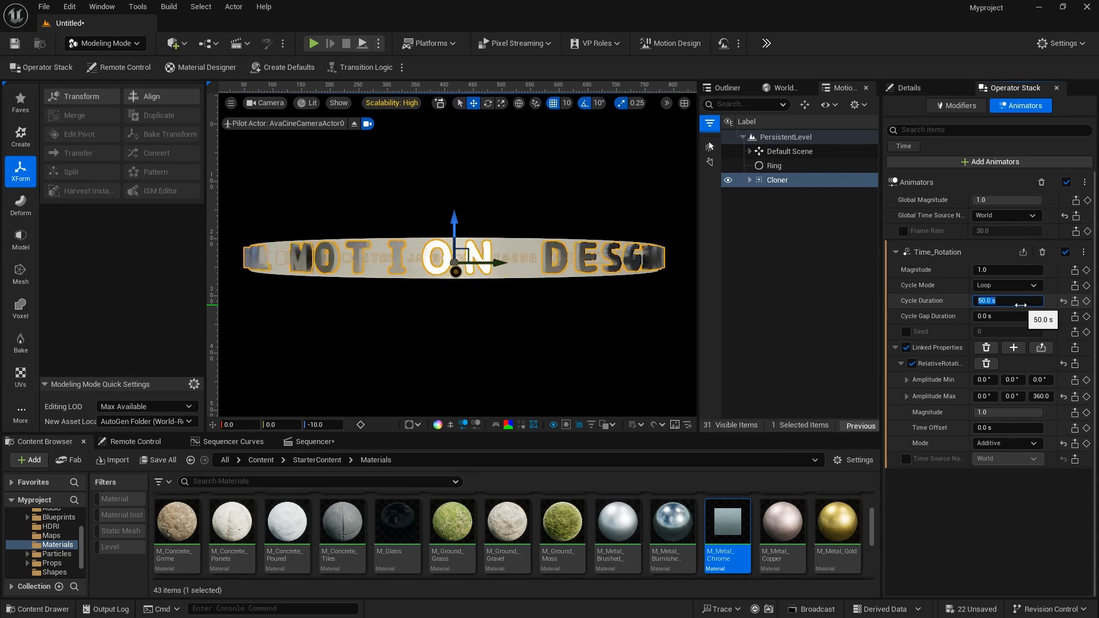
pyautogui.click(659, 338)
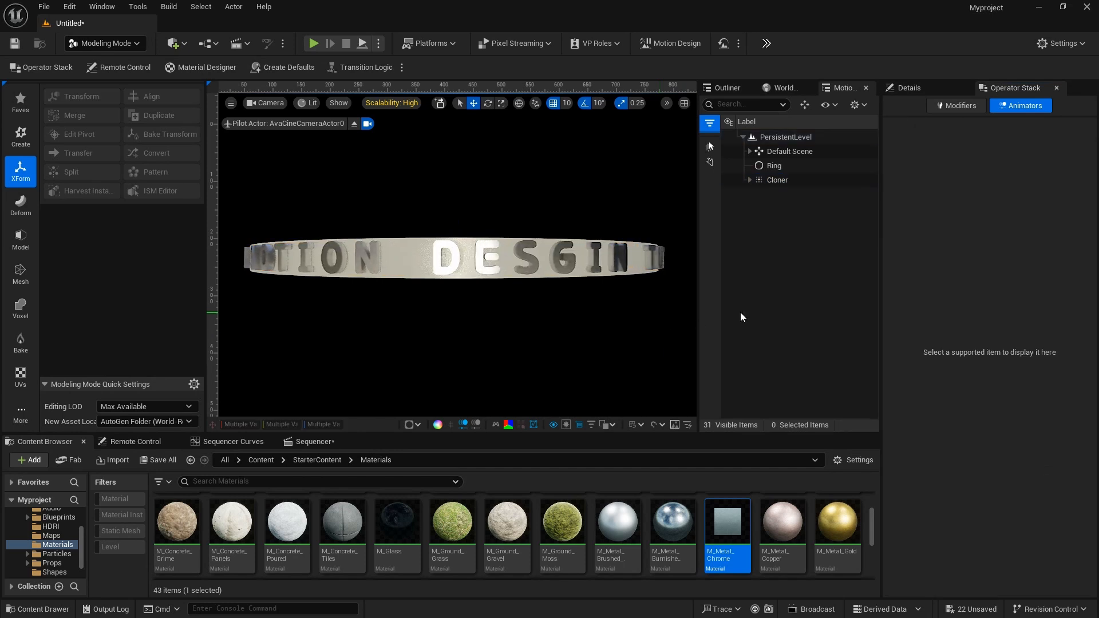
# Move the Ring and Cloner down together along the Z axis, and deselect them.
pyautogui.click(805, 170)
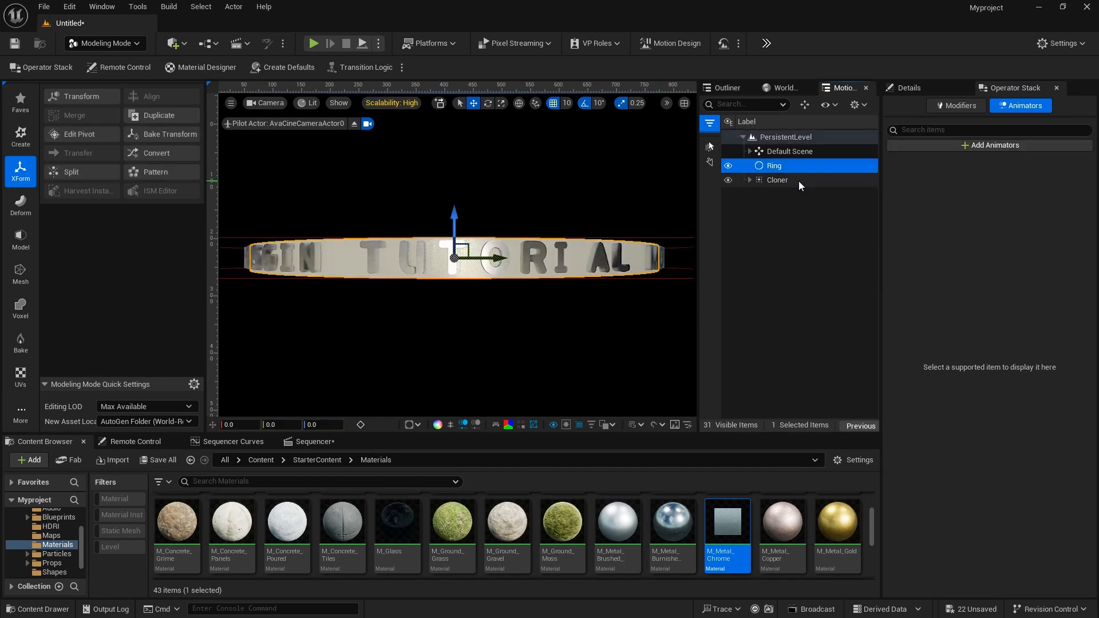
pyautogui.keyDown('ctrl'); pyautogui.click(798, 181); pyautogui.keyUp('ctrl')
pyautogui.moveTo(455, 211); pyautogui.dragTo(456, 239)
pyautogui.click(508, 194)
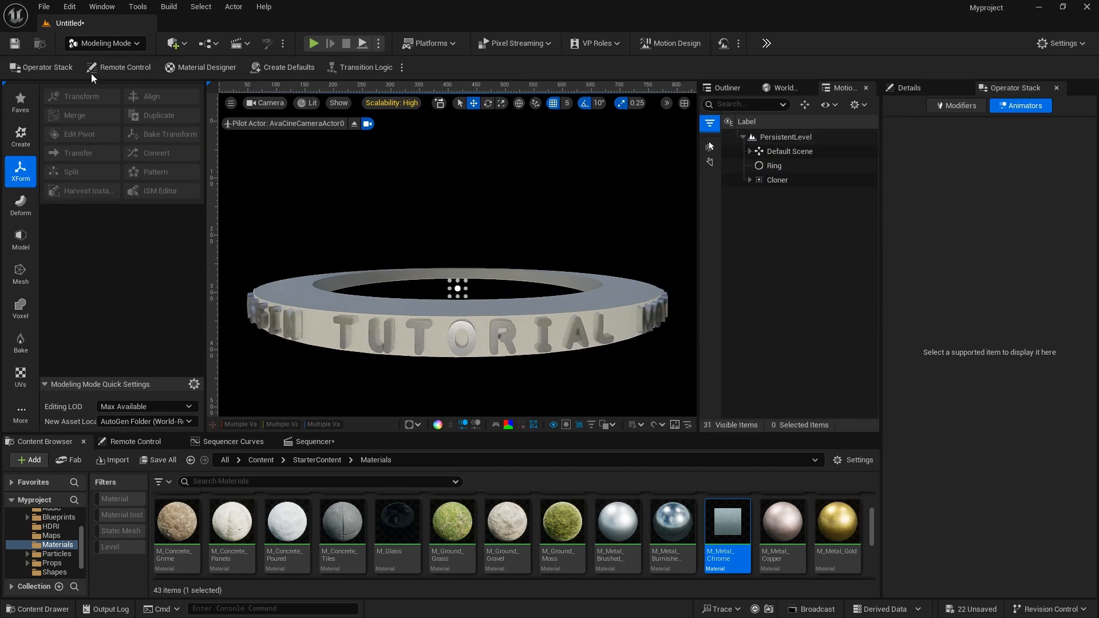
# Switch to Motion Design Mode, add a Text Actor above the ring and select it.
pyautogui.click(106, 43)
pyautogui.click(116, 159)
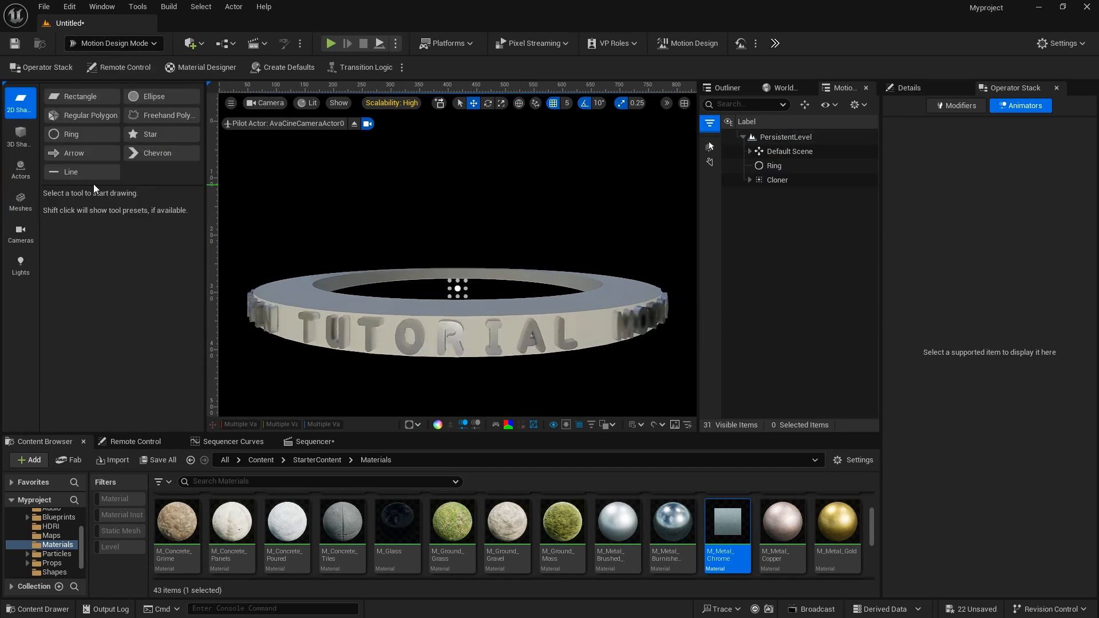
pyautogui.click(25, 174)
pyautogui.doubleClick(156, 101)
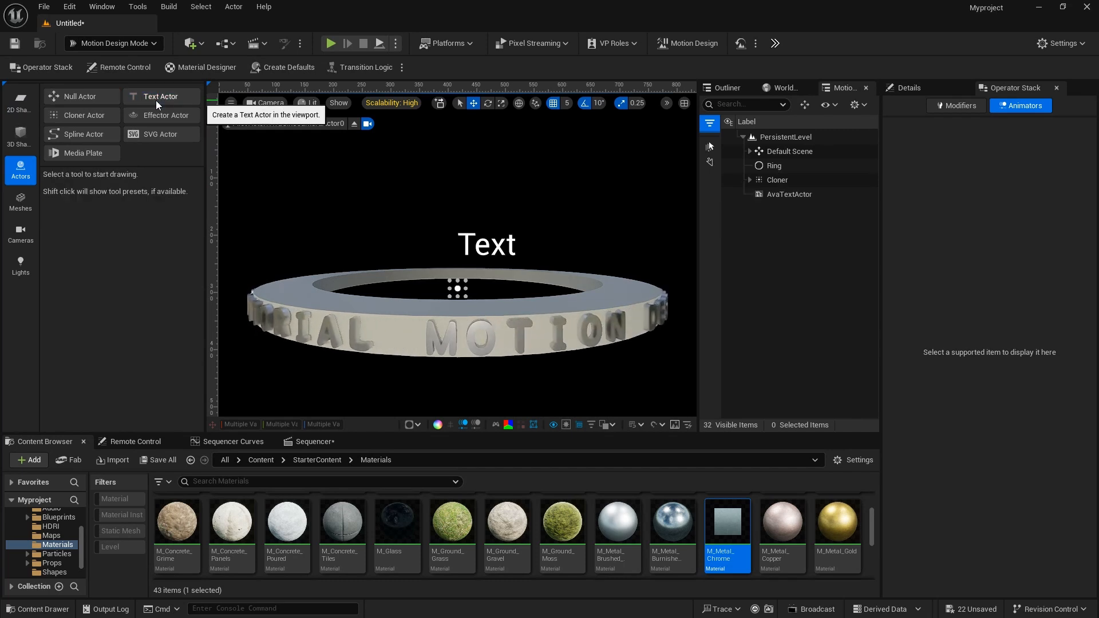
pyautogui.click(484, 260)
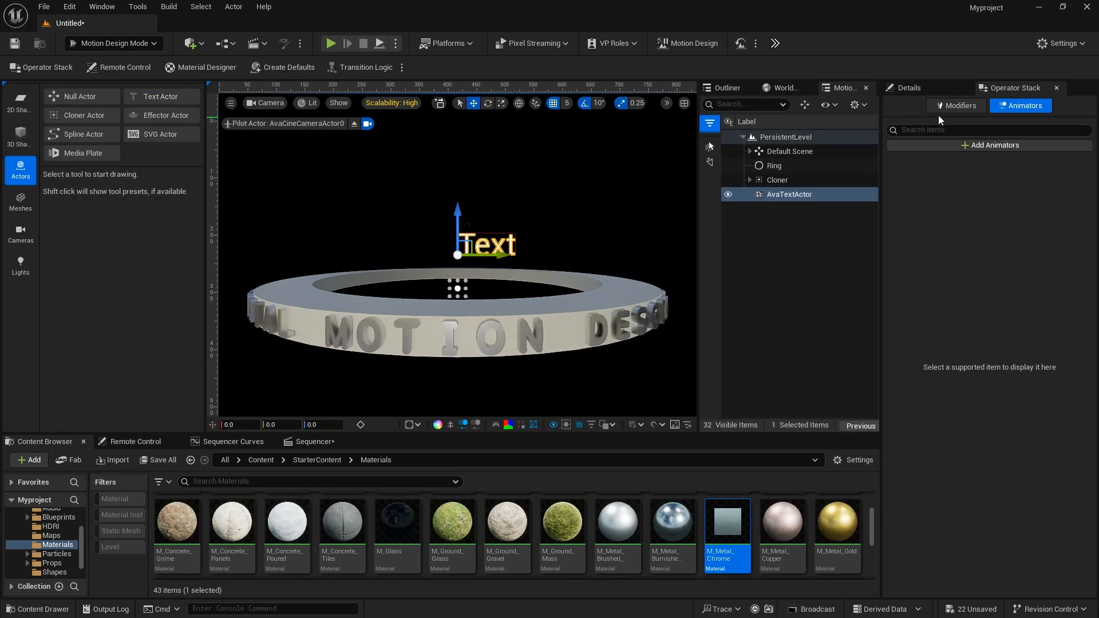
# Set the text actor's font to Hakgyoansim Dunggeunmiso with typeface B, and centre its horizontal and vertical alignment.
pyautogui.click(936, 91)
pyautogui.click(1012, 328)
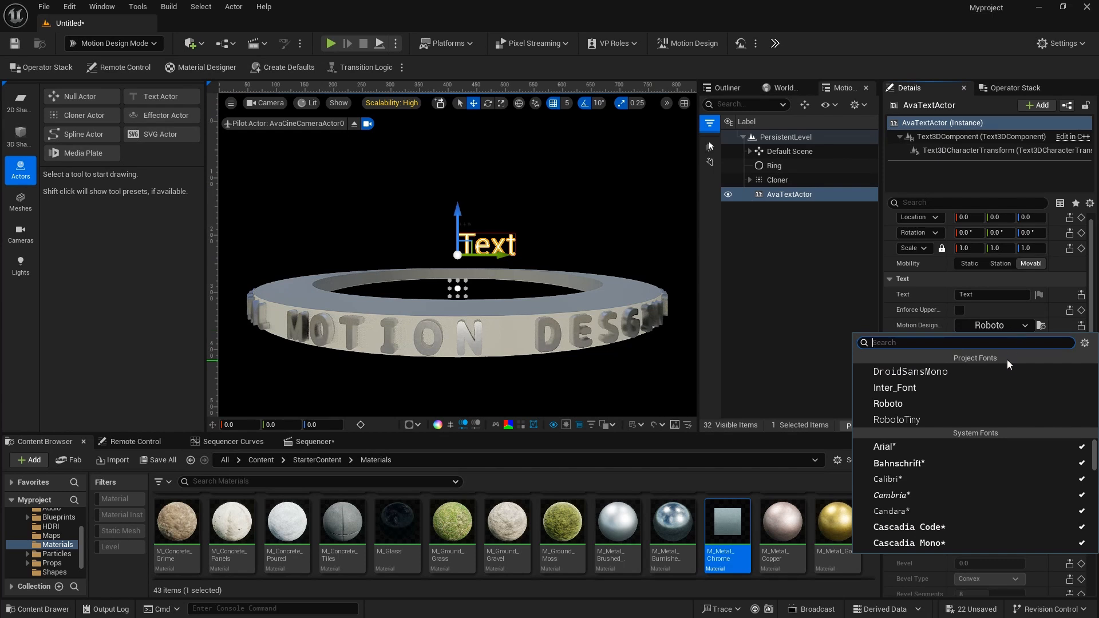
pyautogui.write('HA')
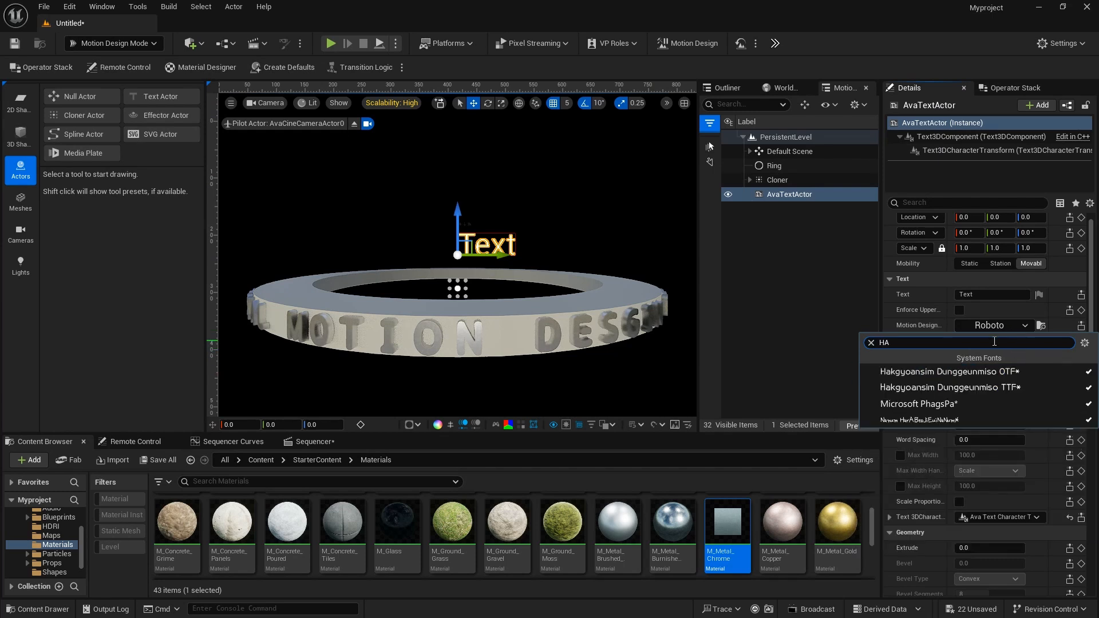
pyautogui.write('K')
pyautogui.click(999, 367)
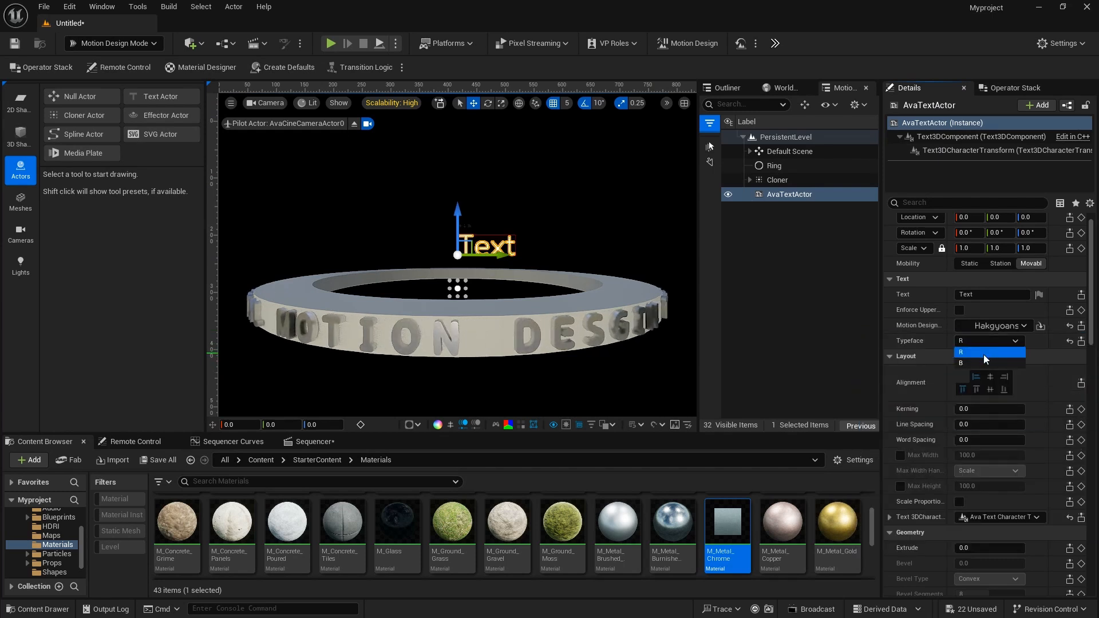
pyautogui.click(991, 377)
pyautogui.click(991, 389)
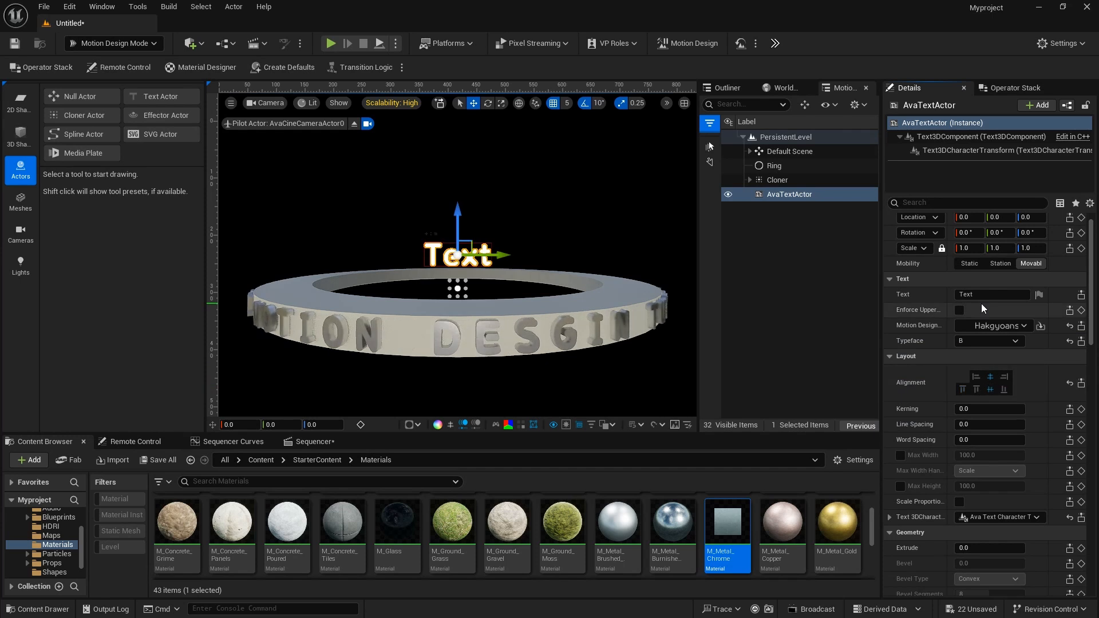
# Scale the text actor to 3 on all axes and set its Extrude to 10.
pyautogui.click(998, 247)
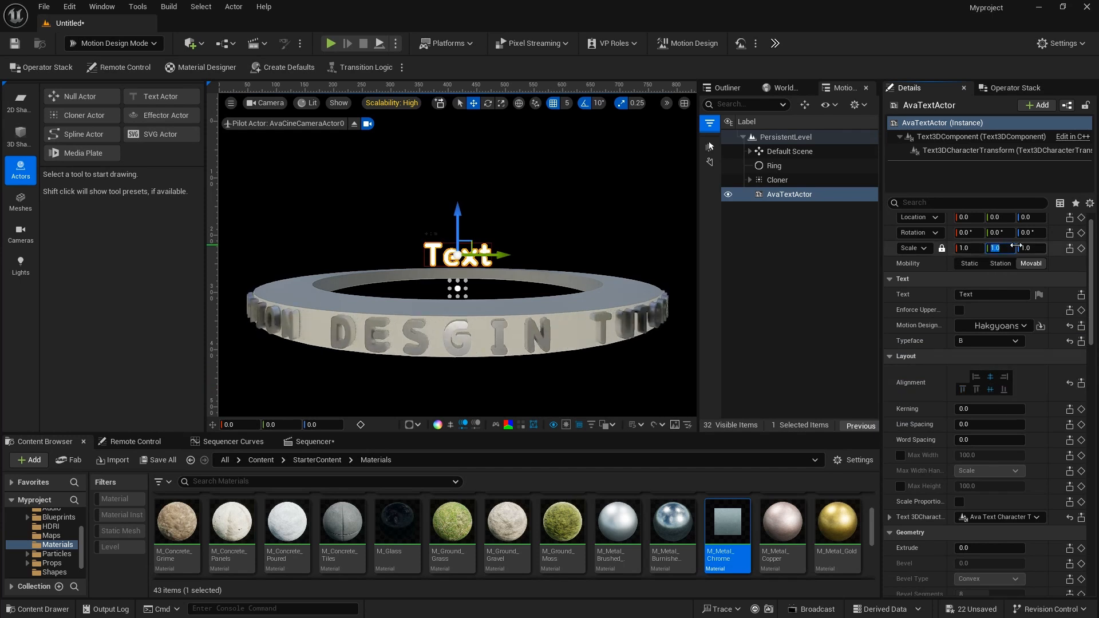
pyautogui.write('3')
pyautogui.press('Tab')
pyautogui.scroll(-2, 996, 458)
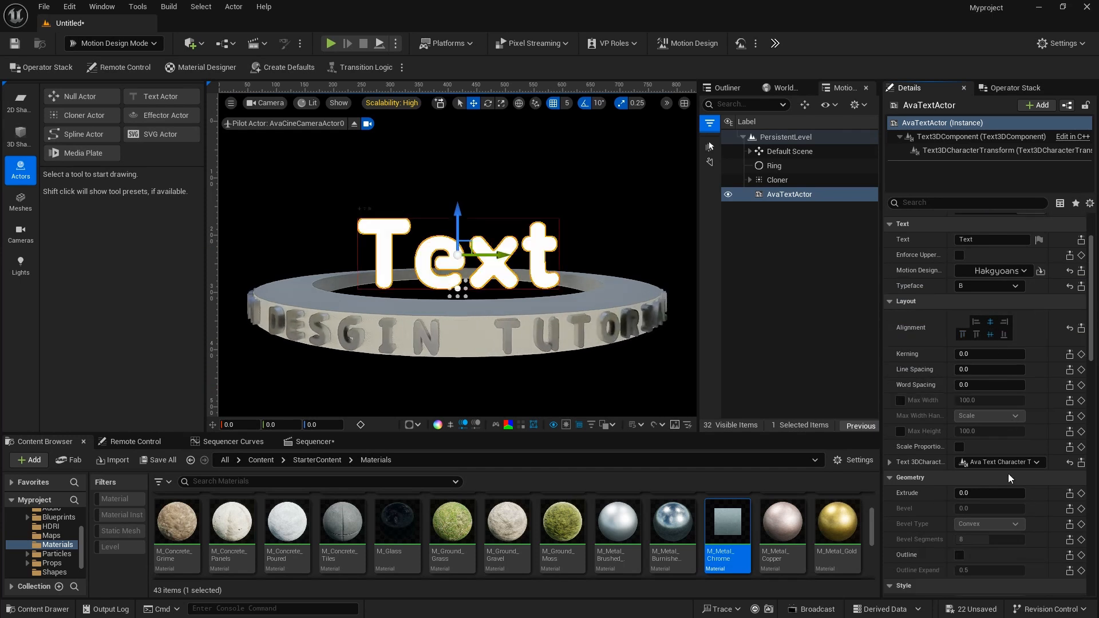
pyautogui.click(1002, 495)
pyautogui.write('10')
pyautogui.press('Return')
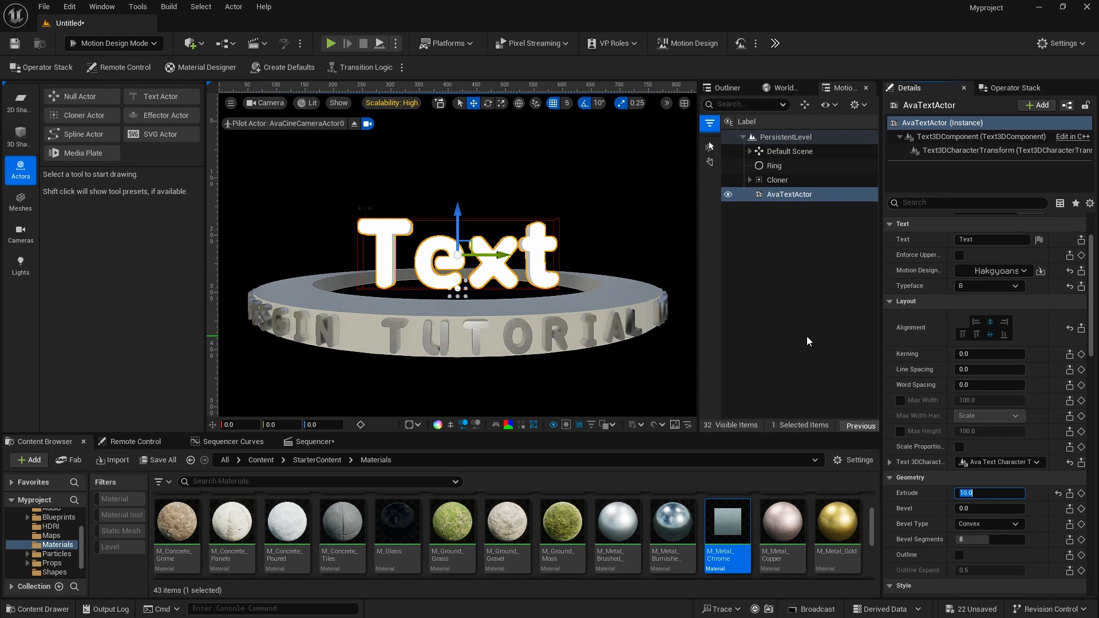
# Enforce uppercase on the text actor and change its text to UNREAL.
pyautogui.click(960, 255)
pyautogui.click(973, 239)
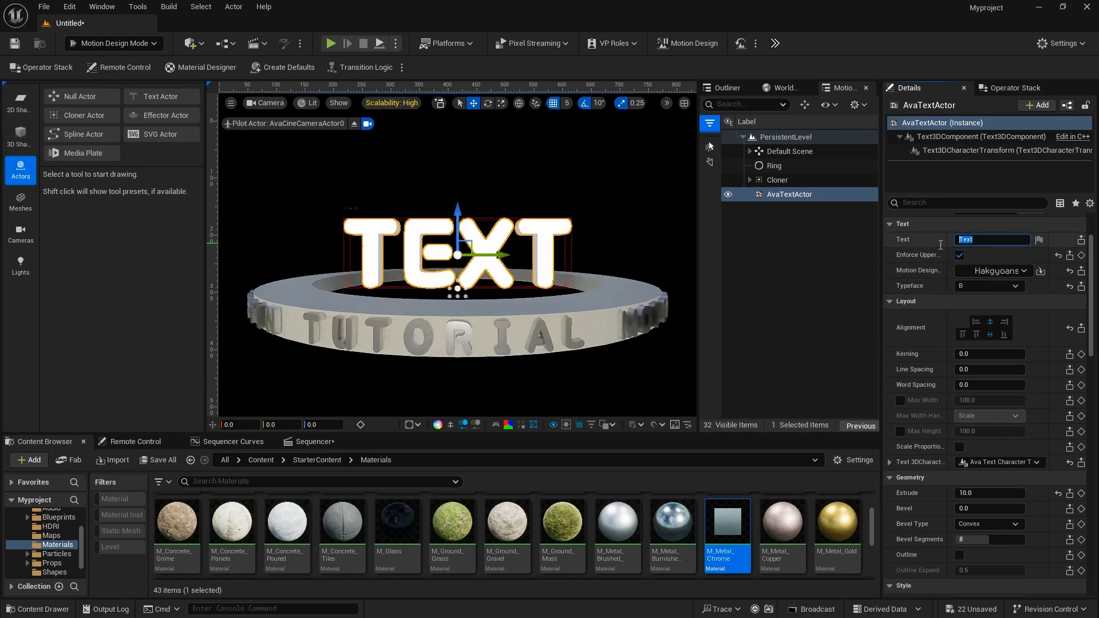
pyautogui.write('UNREAL')
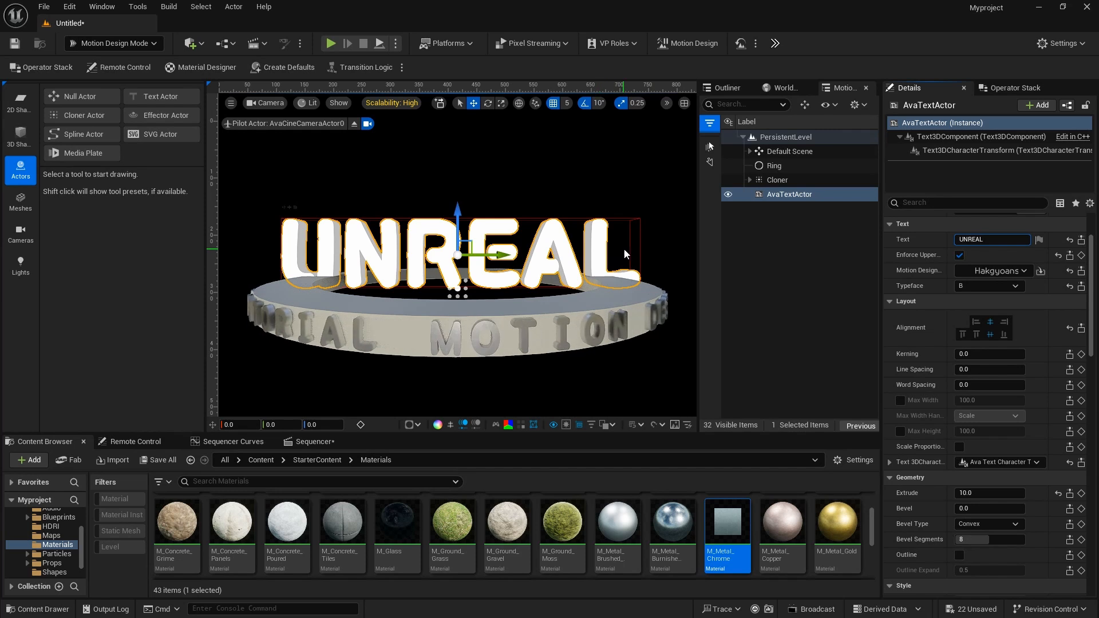
# Reduce the text actor's scale to 2 on all axes and deselect it.
pyautogui.scroll(3, 1006, 262)
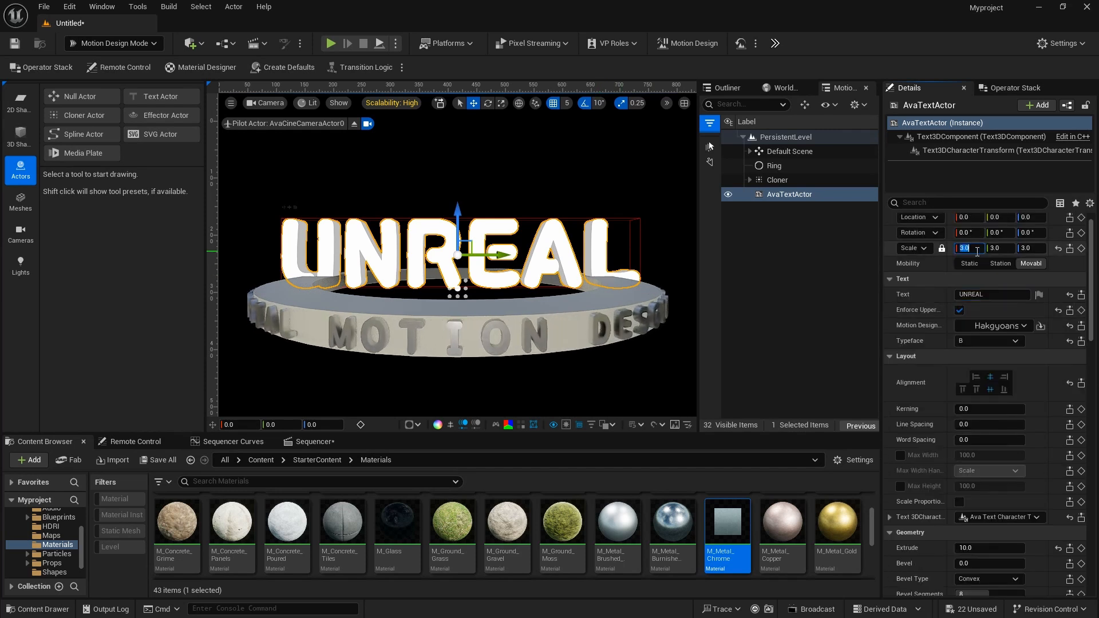
pyautogui.write('2')
pyautogui.press('Tab')
pyautogui.press('Tab')
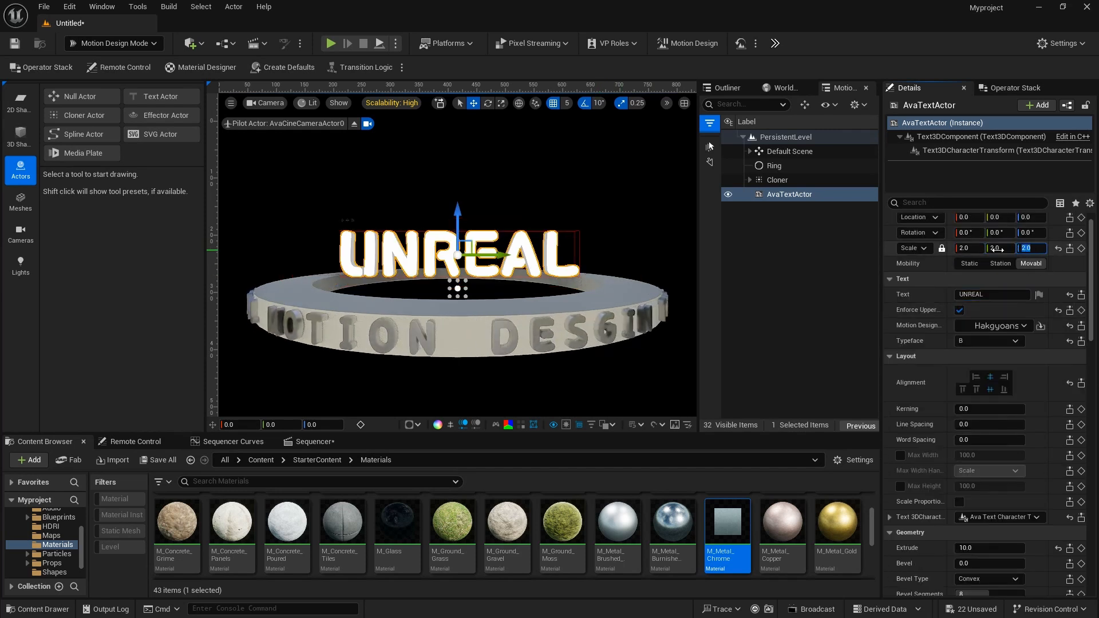
pyautogui.click(836, 287)
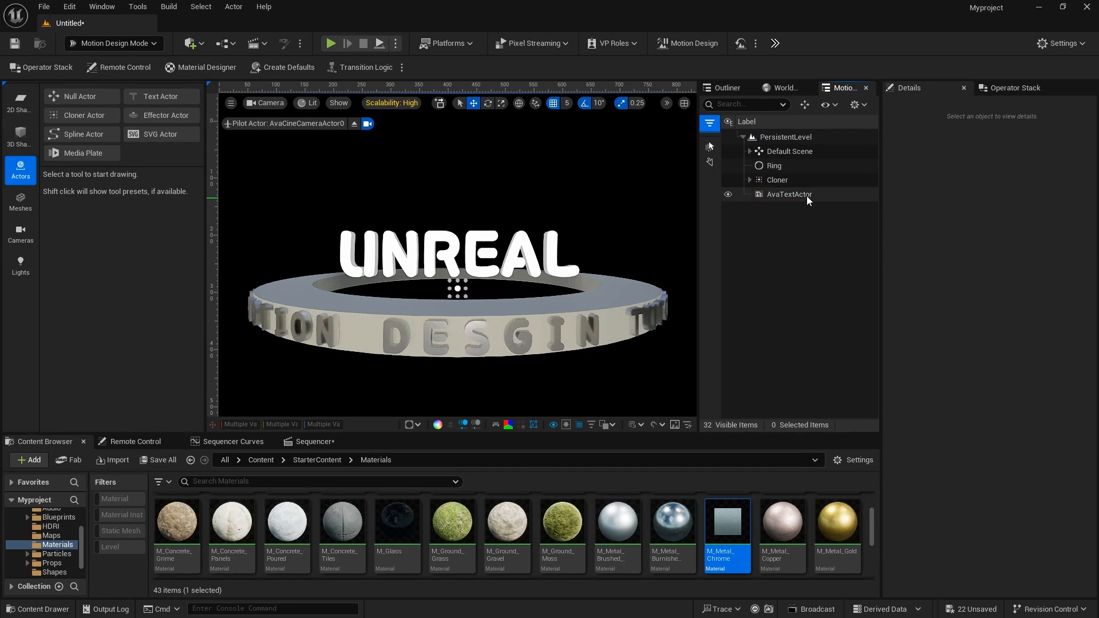
# Examine the Location settings in the text actor's 3D character transform, and deselect the actor.
pyautogui.click(806, 196)
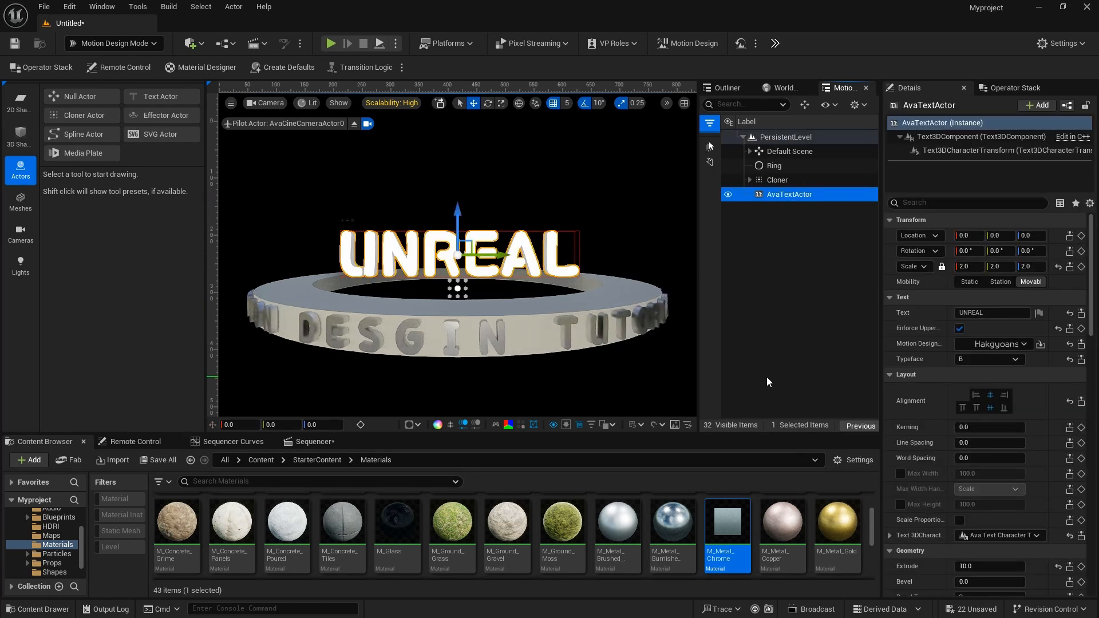
pyautogui.scroll(-2, 945, 351)
pyautogui.scroll(2, 945, 352)
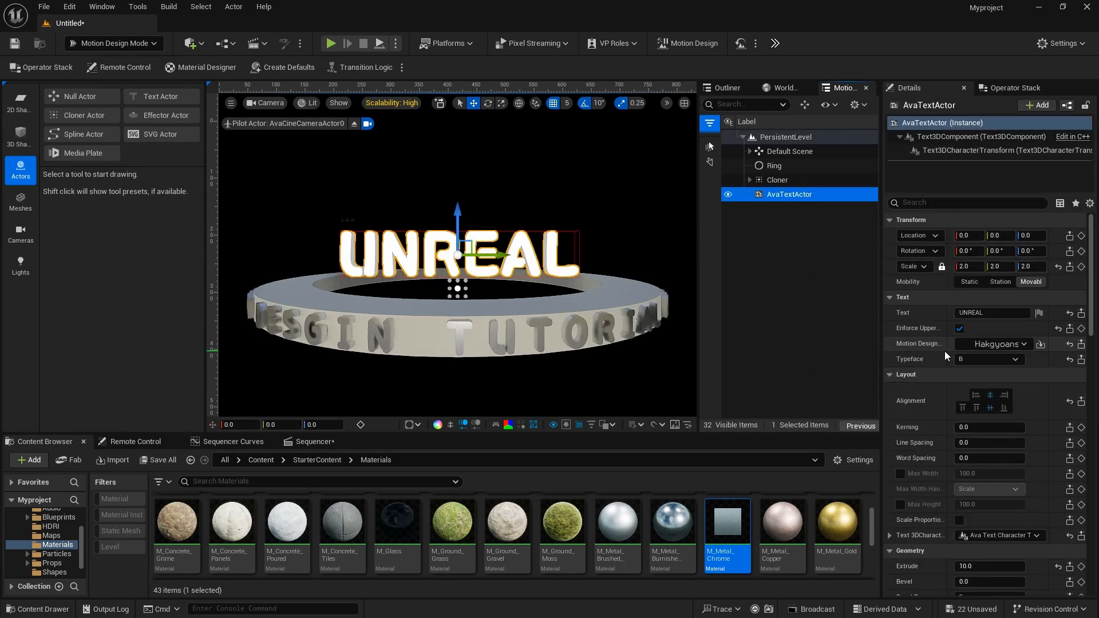
pyautogui.click(890, 536)
pyautogui.scroll(-2, 925, 520)
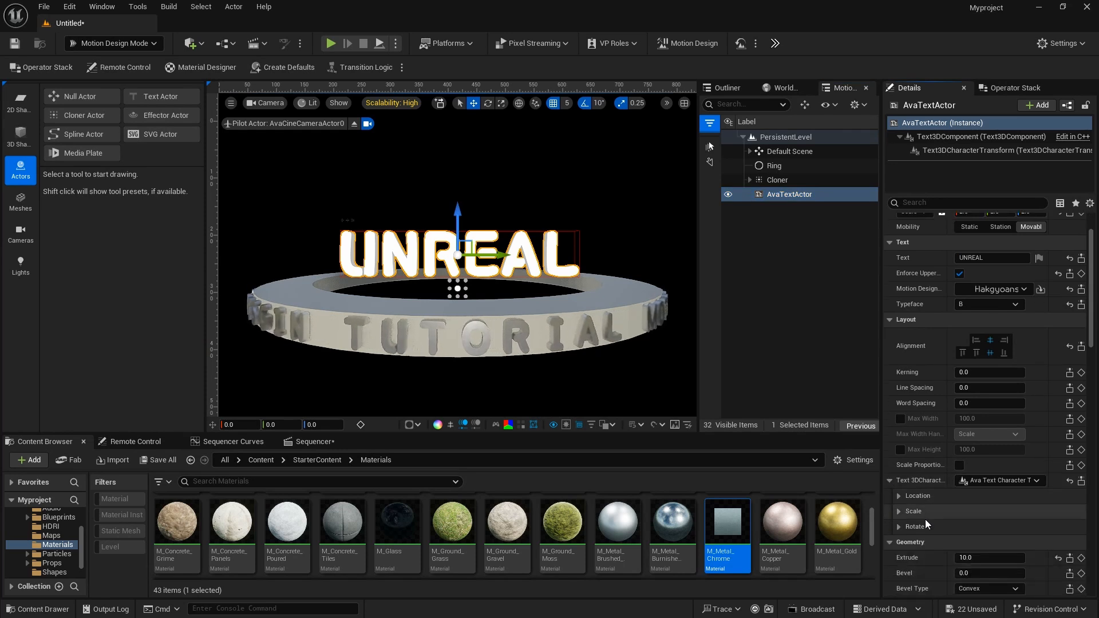
pyautogui.click(898, 496)
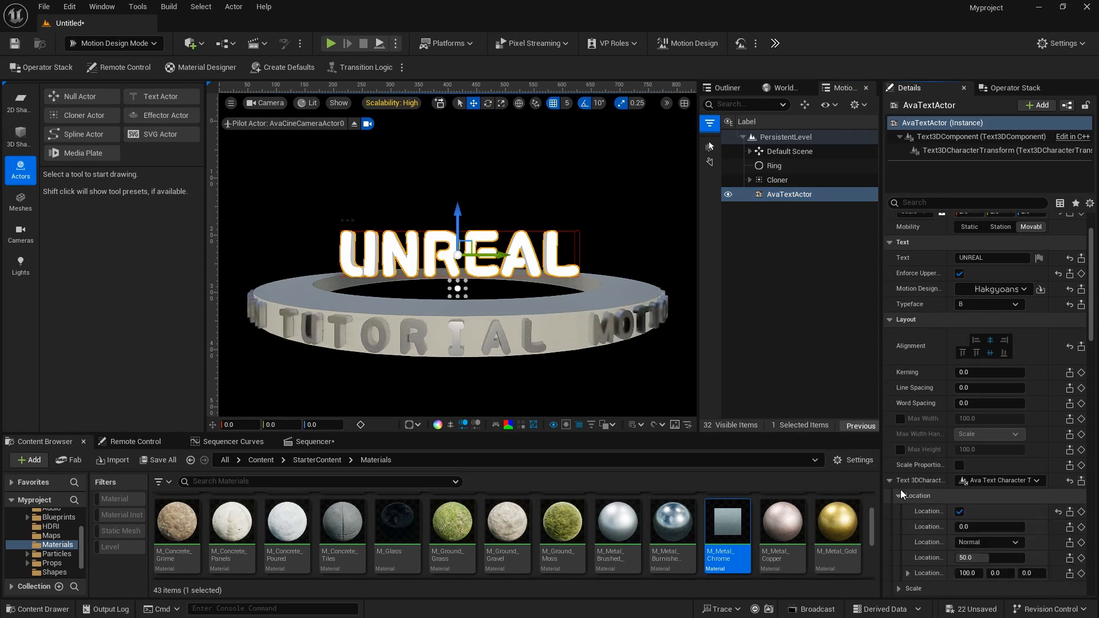
pyautogui.click(668, 395)
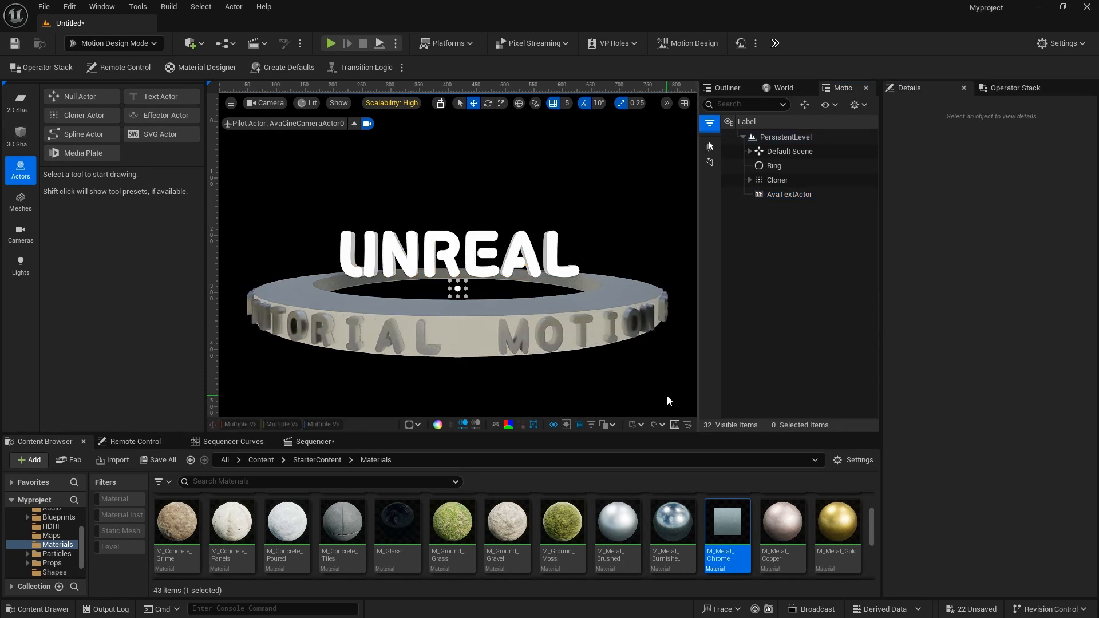
# Apply M_Metal_Chrome to the UNREAL text's front, extrude and back materials.
pyautogui.click(536, 271)
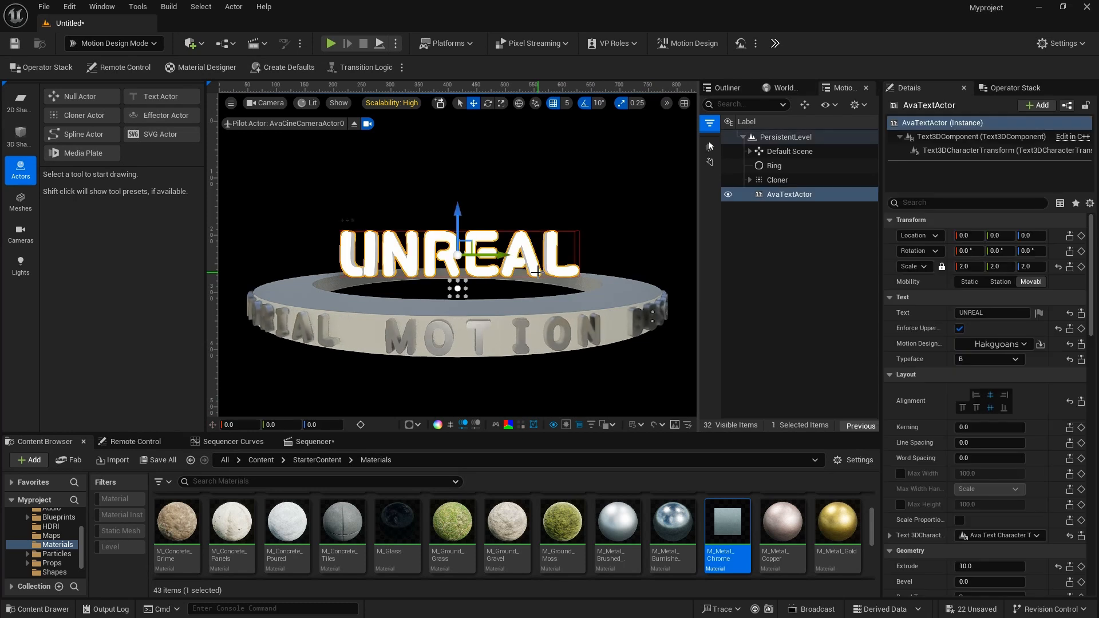
pyautogui.scroll(-12, 902, 381)
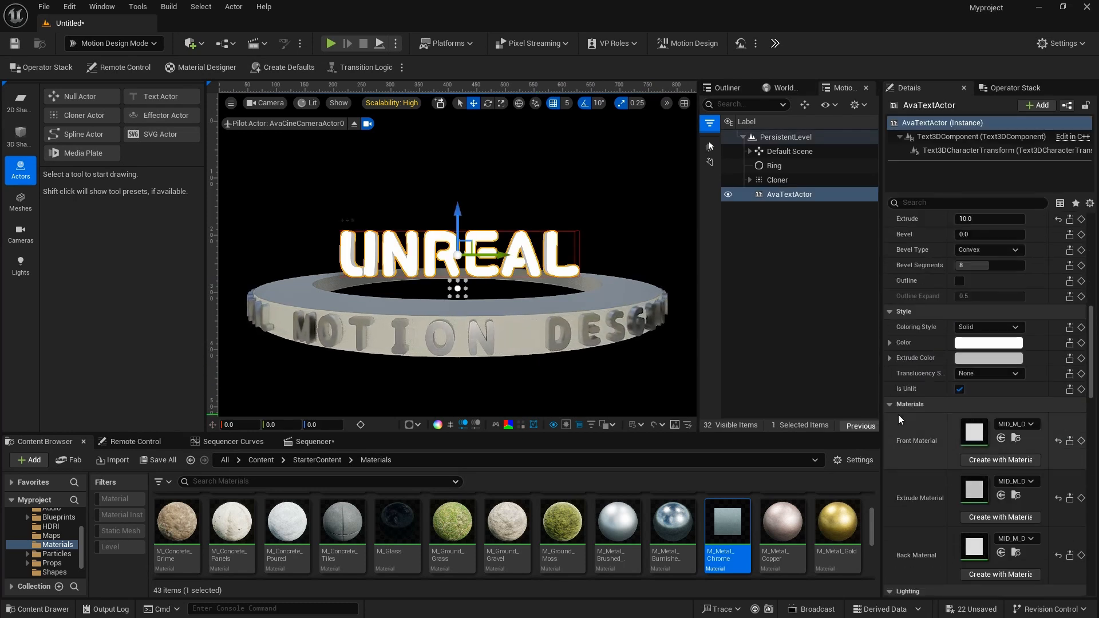
pyautogui.scroll(-5, 898, 418)
pyautogui.moveTo(722, 523); pyautogui.dragTo(990, 458)
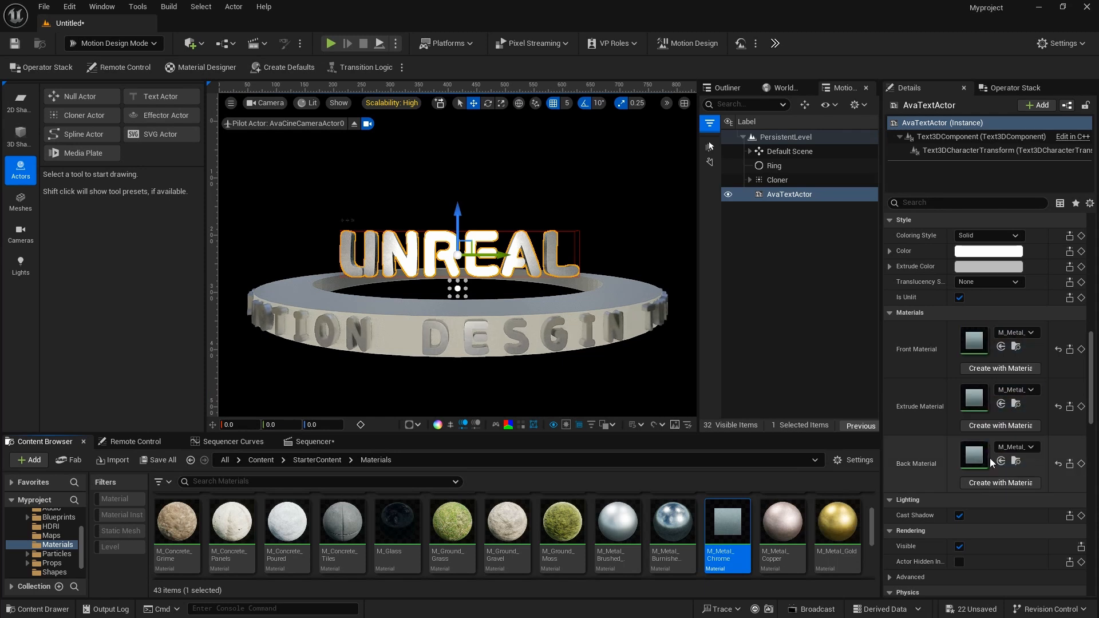
# Add a Time animator to the text actor and link it to the Text Character Location property TextChars.RelativeLocation (Vector).
pyautogui.click(1023, 91)
pyautogui.click(980, 142)
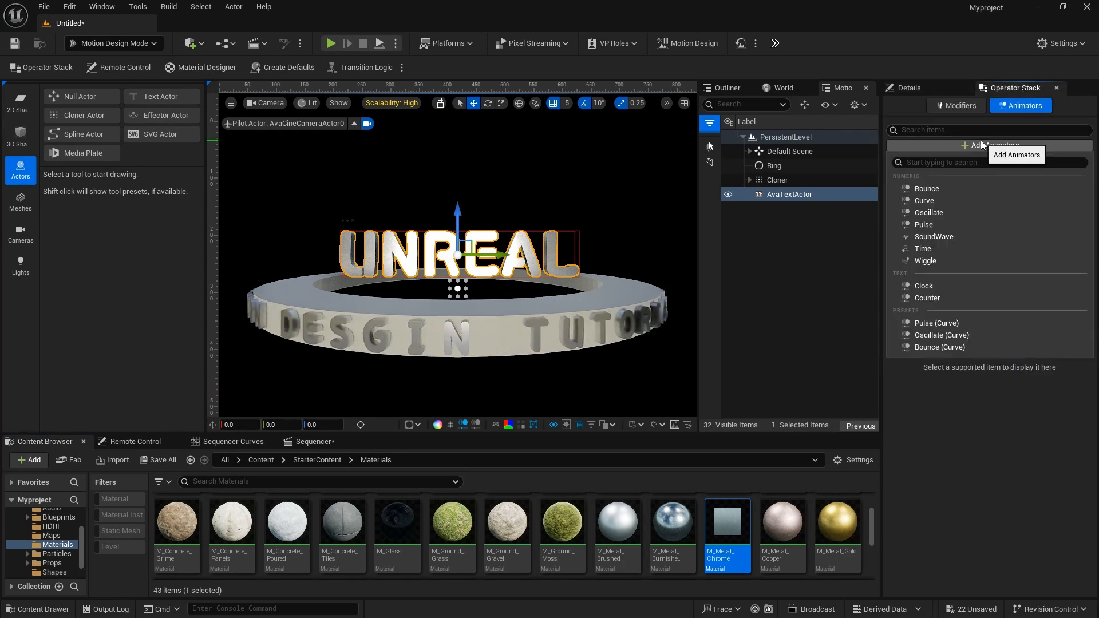
pyautogui.click(959, 249)
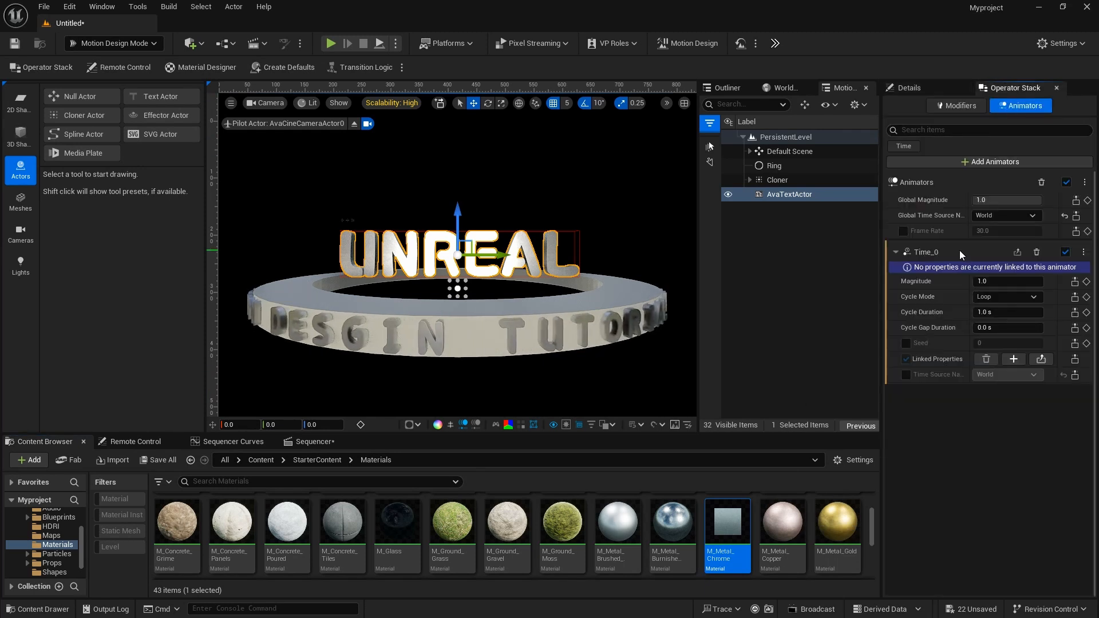
pyautogui.click(1014, 361)
pyautogui.moveTo(1029, 429)
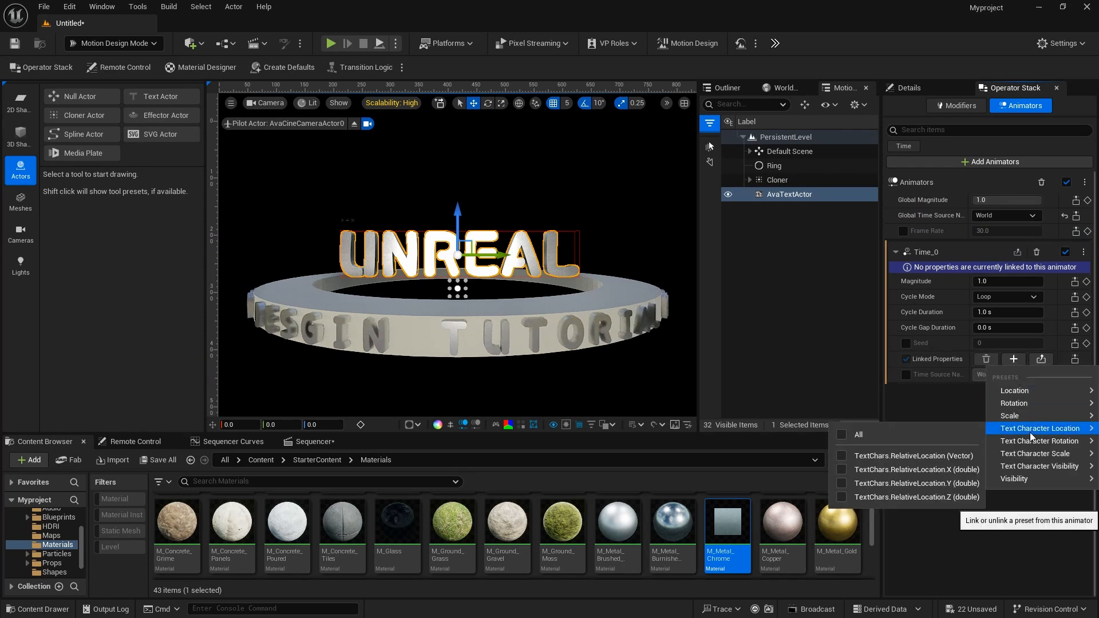
pyautogui.click(942, 457)
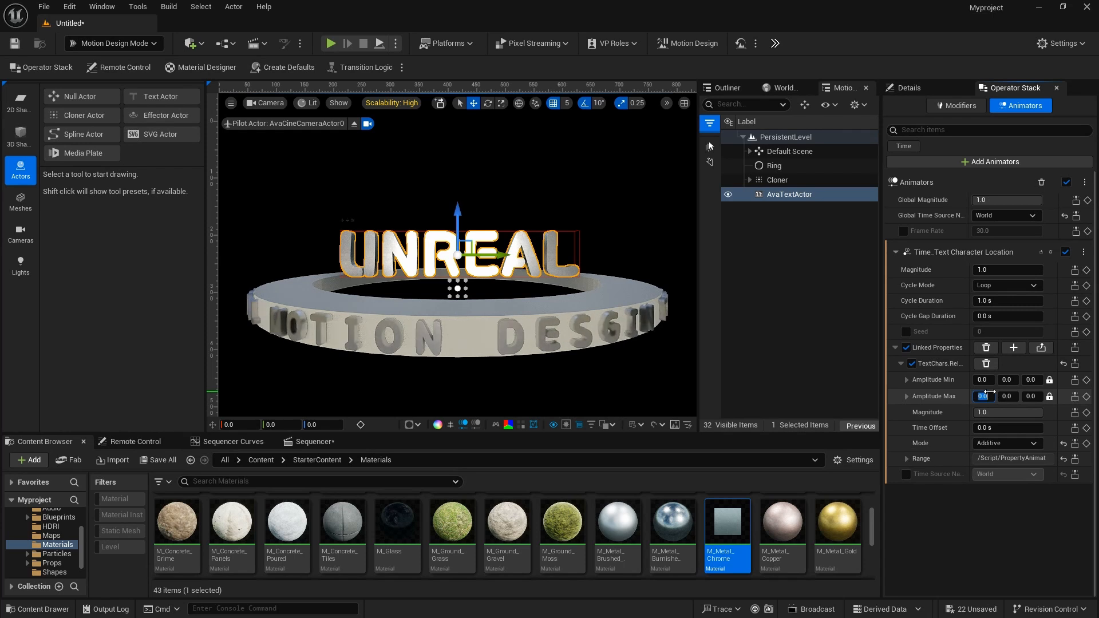
# Set the character location's X Amplitude Max to 50 and its Time Offset to -1 s, after trying 1 s.
pyautogui.press('Return')
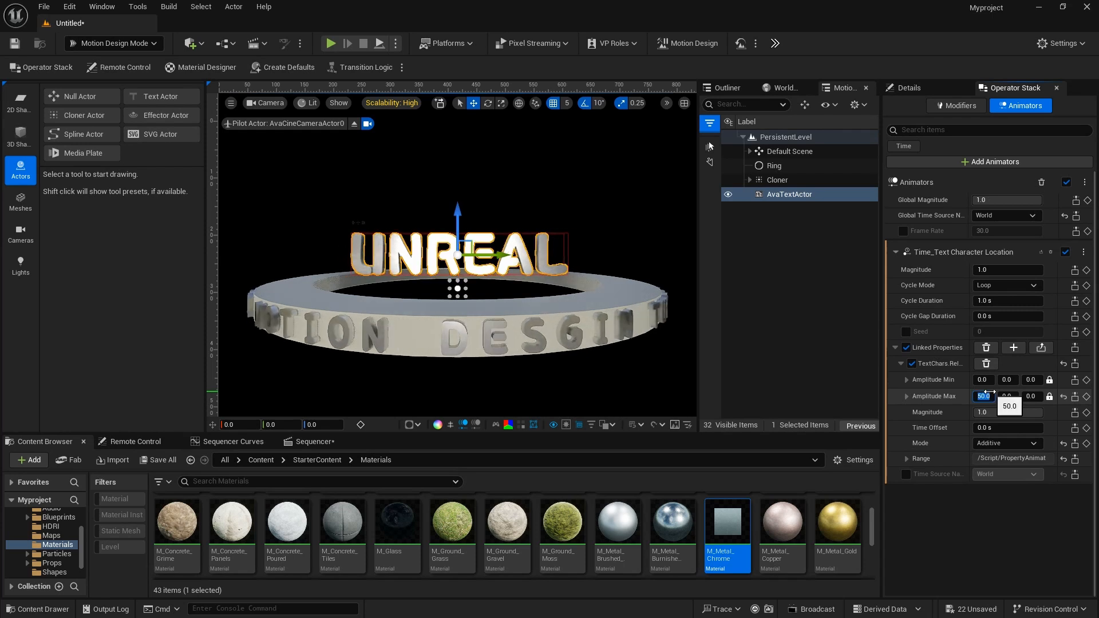
pyautogui.click(1016, 428)
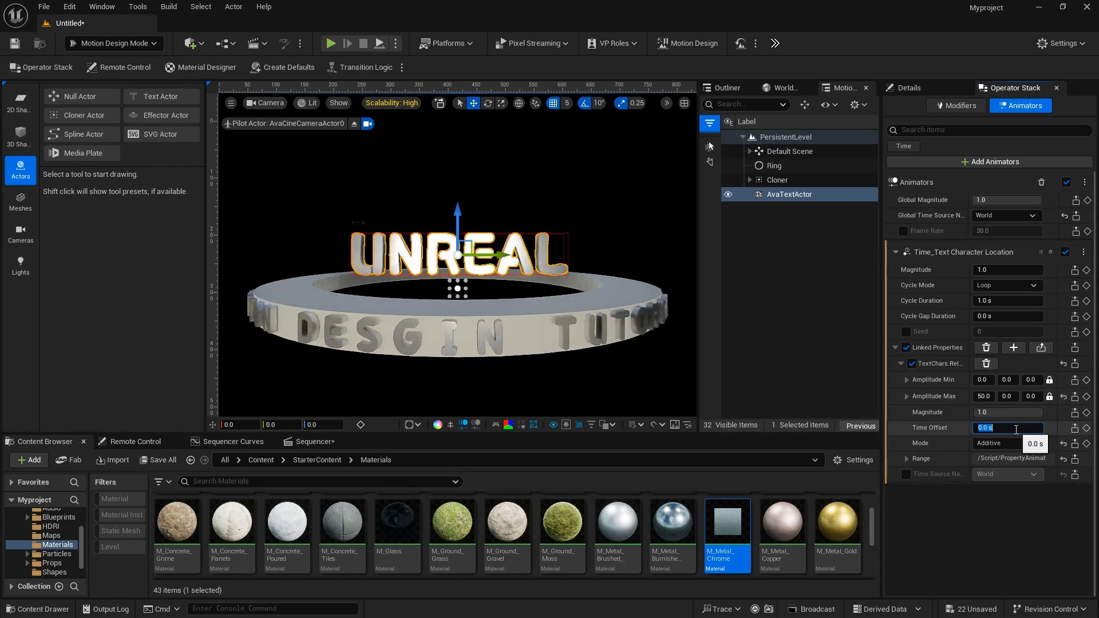
pyautogui.write('1')
pyautogui.press('Return')
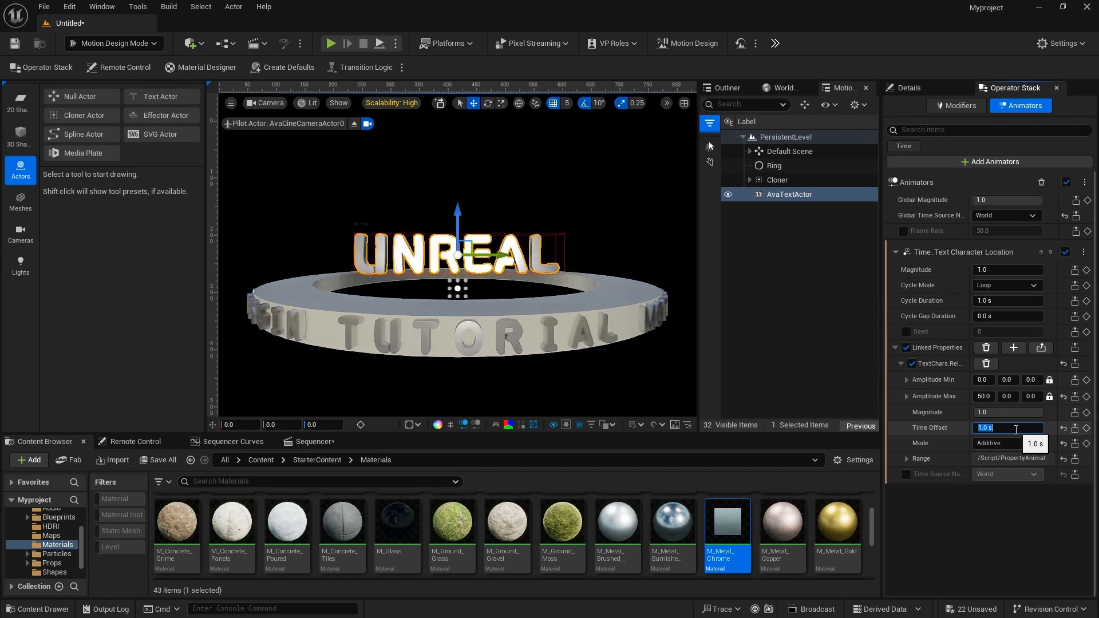
pyautogui.write('-1')
pyautogui.press('Return')
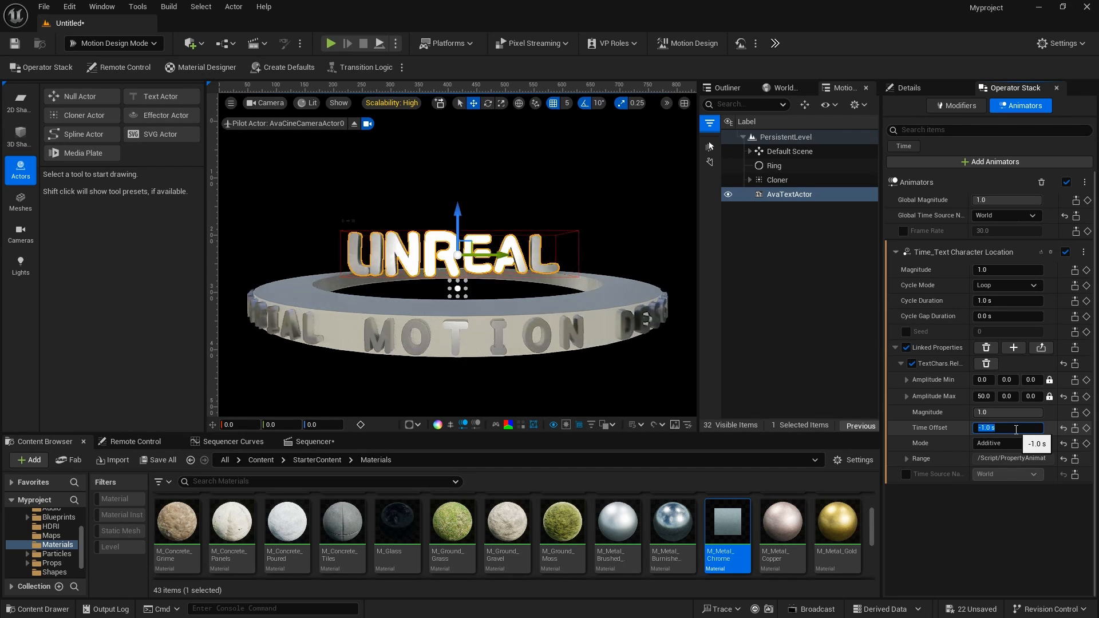
# Set the Time animator's Cycle Mode to Ping Pong and its X Amplitude Max to 75, and deselect the text.
pyautogui.click(1008, 286)
pyautogui.click(999, 318)
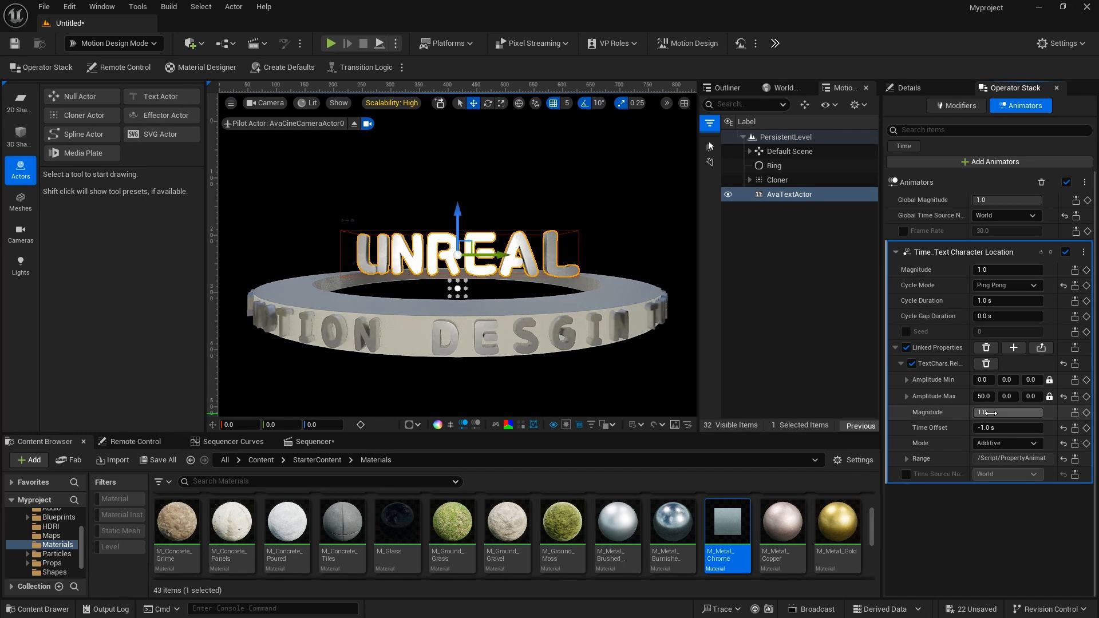
pyautogui.click(985, 397)
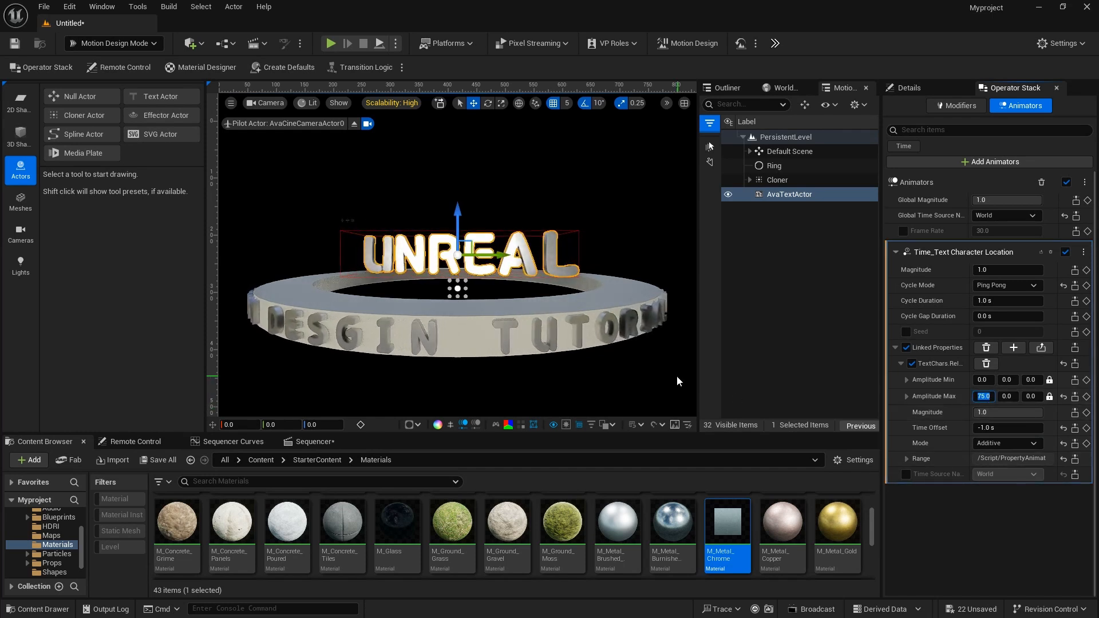
pyautogui.click(634, 368)
# Scale the UNREAL text actor to 3 on all axes, raise it to Z 40, and deselect it.
pyautogui.click(524, 249)
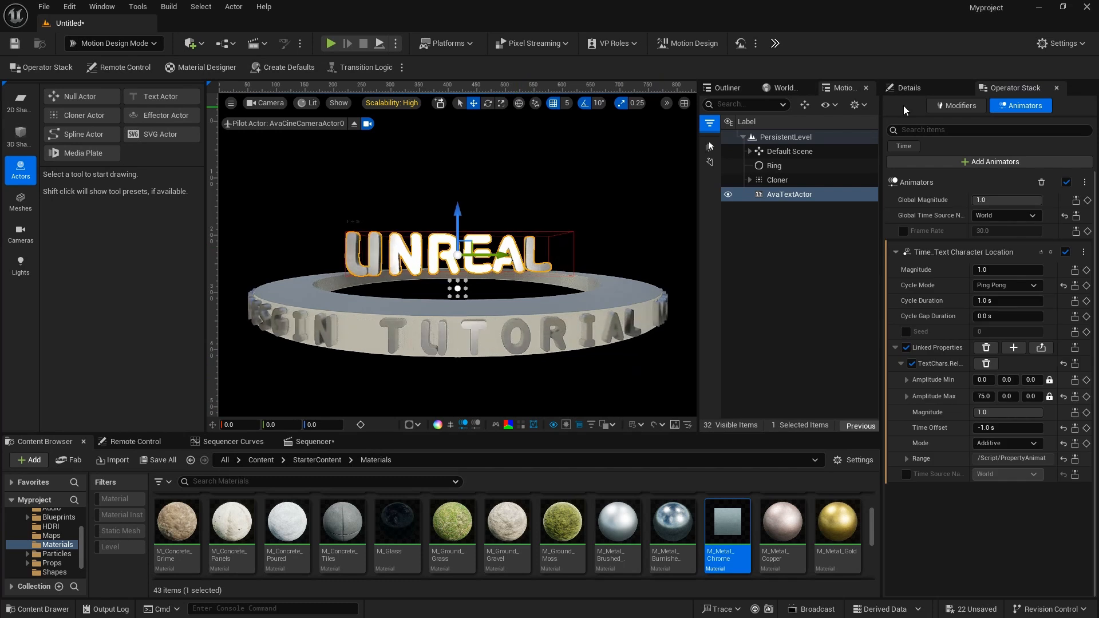
pyautogui.click(908, 88)
pyautogui.scroll(-5, 1008, 257)
pyautogui.scroll(5, 1010, 291)
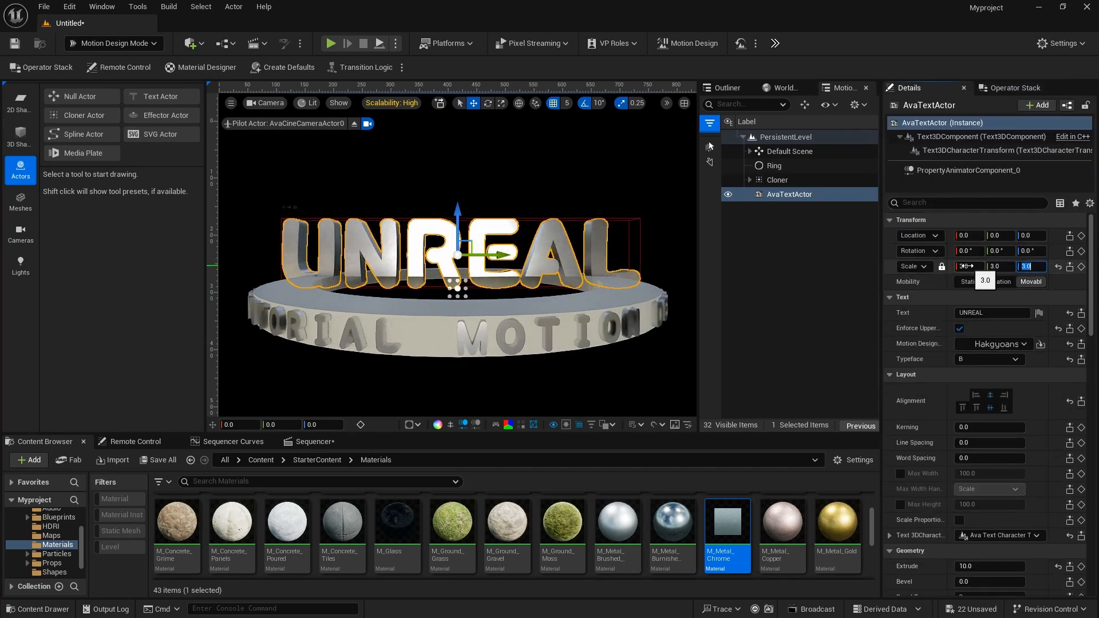
pyautogui.click(790, 271)
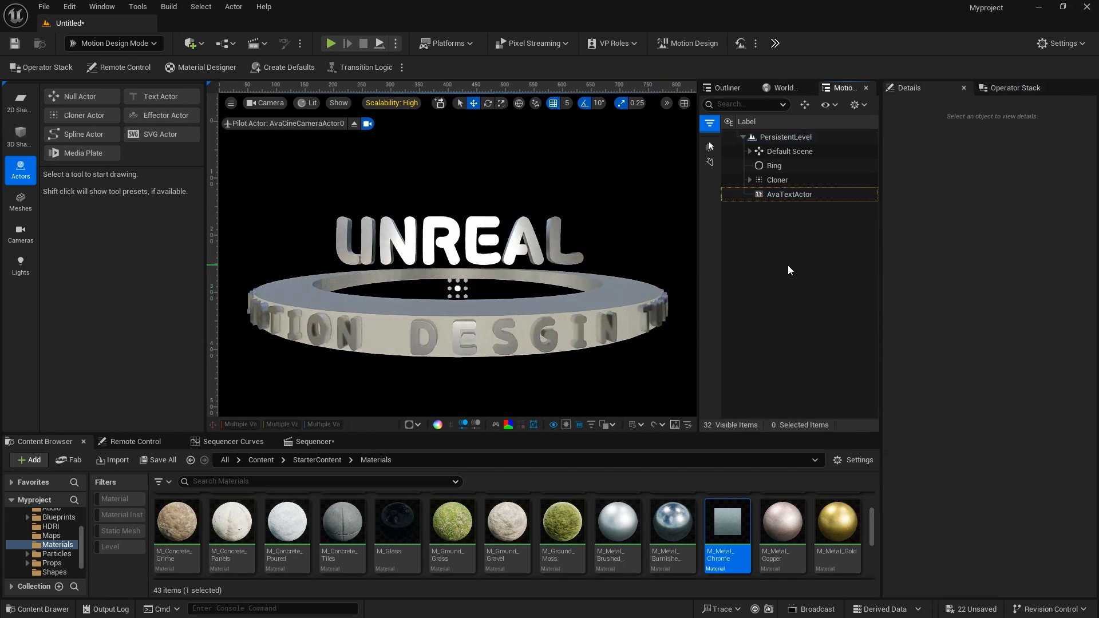
# Move the UNREAL text actor towards the camera by setting its X location to -100.
pyautogui.click(789, 195)
pyautogui.moveTo(969, 235); pyautogui.dragTo(986, 232)
pyautogui.write('-')
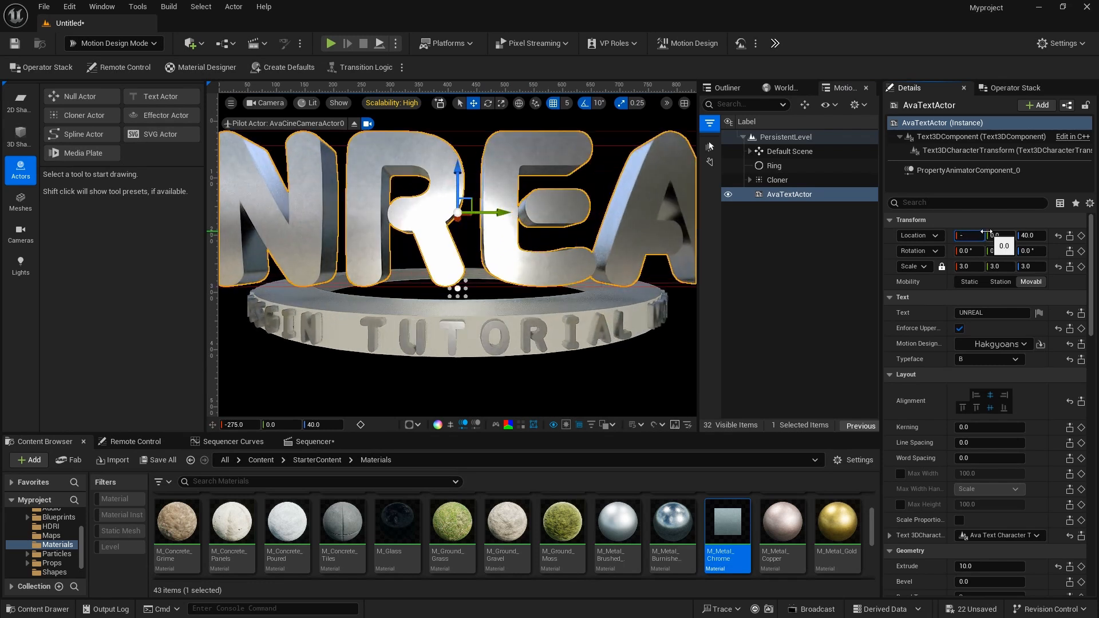
pyautogui.write('100')
pyautogui.press('Return')
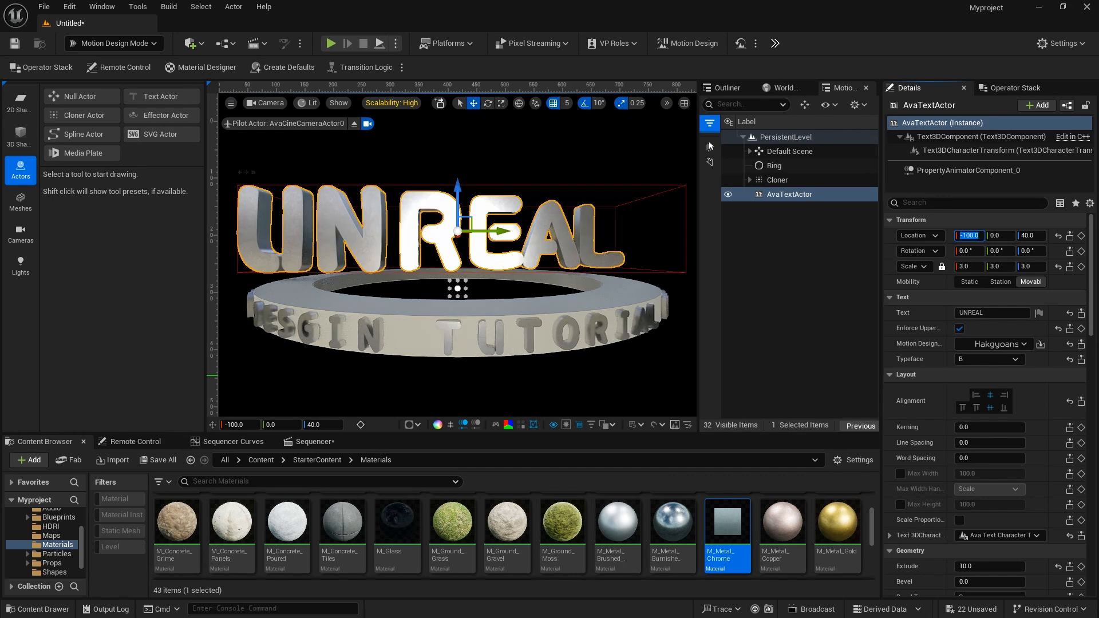
# Add a 2D star, place it above the text's right end at Y 390 and Z 200, and scale it to 0.5 on all axes.
pyautogui.click(21, 103)
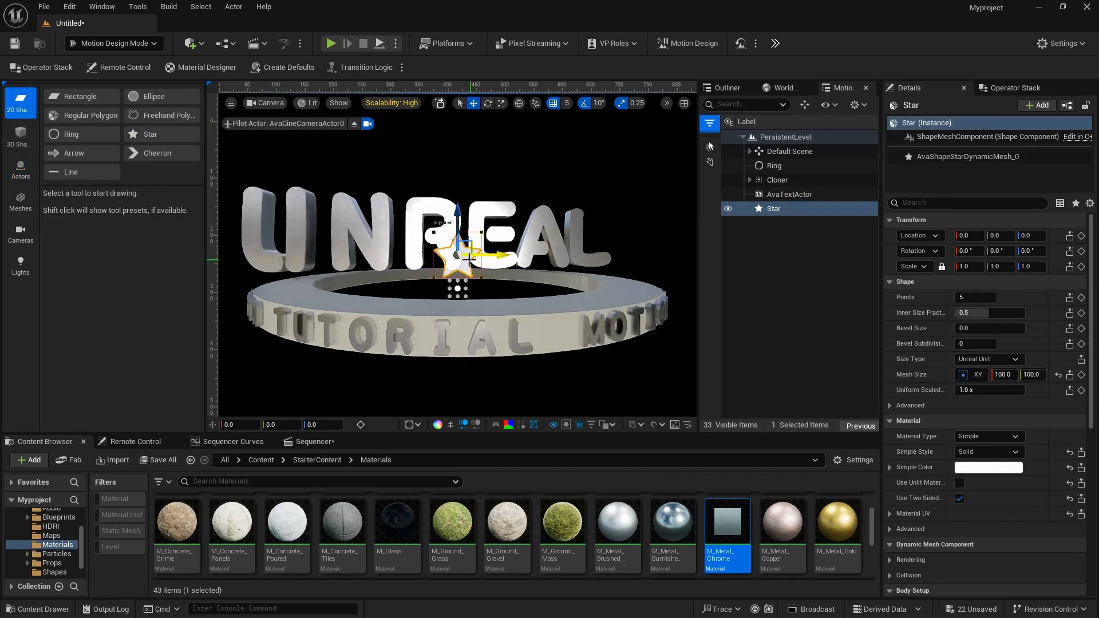
pyautogui.moveTo(469, 240); pyautogui.dragTo(655, 143)
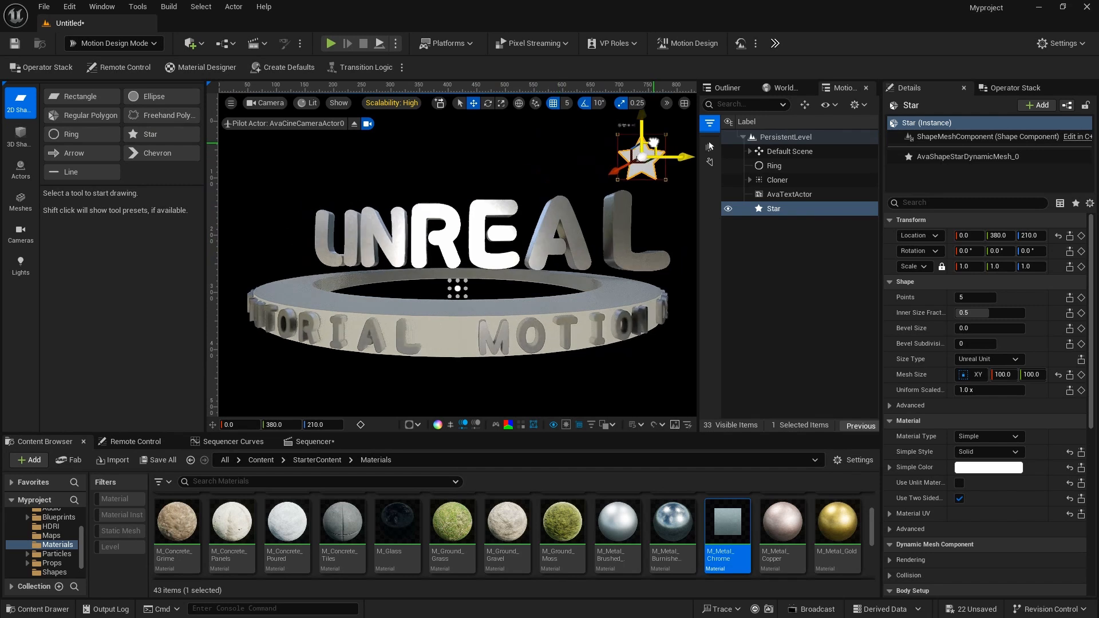
pyautogui.click(1012, 265)
pyautogui.write('0.5')
pyautogui.press('Tab')
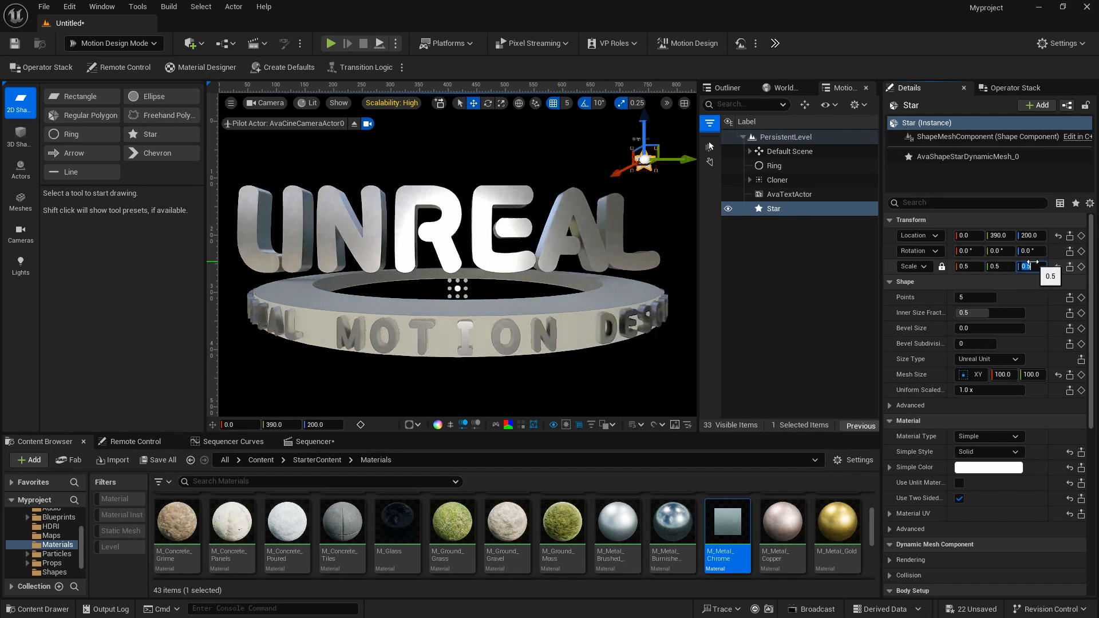
# Give the star 4 points and an Inner Size Fraction of about 0.57, and deselect it.
pyautogui.press('Tab')
pyautogui.write('4')
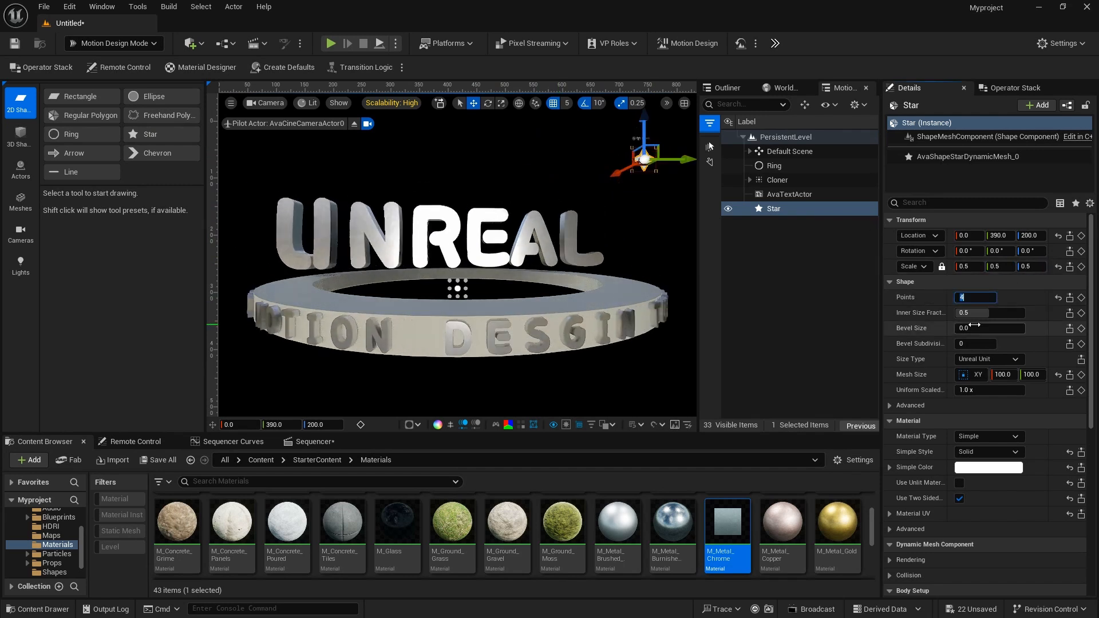
pyautogui.press('Return')
pyautogui.moveTo(995, 316); pyautogui.dragTo(1007, 316)
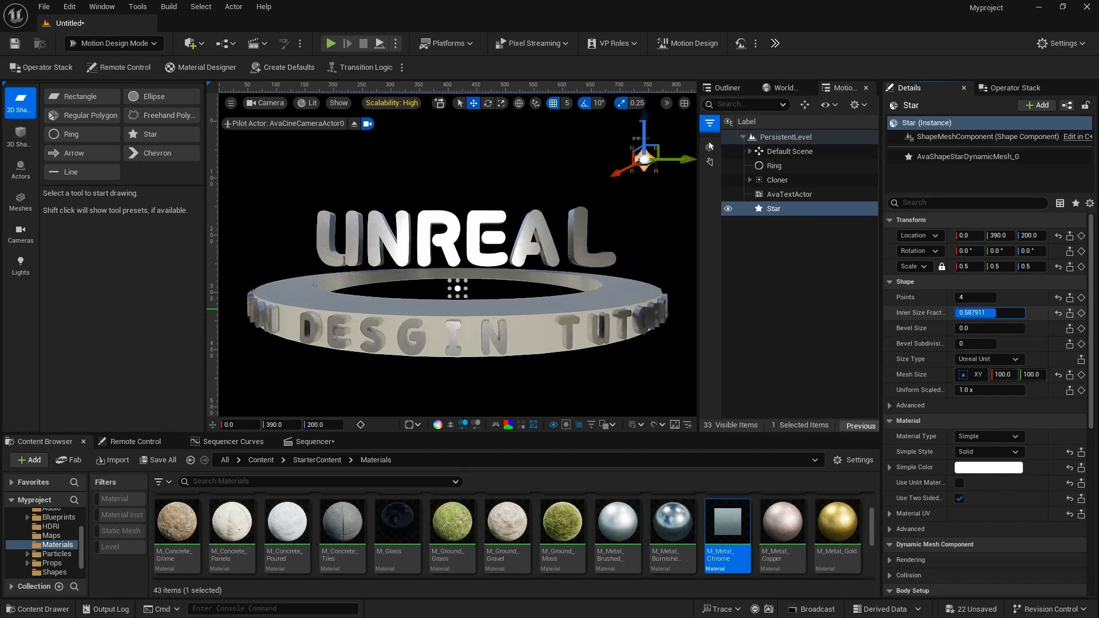
pyautogui.click(794, 296)
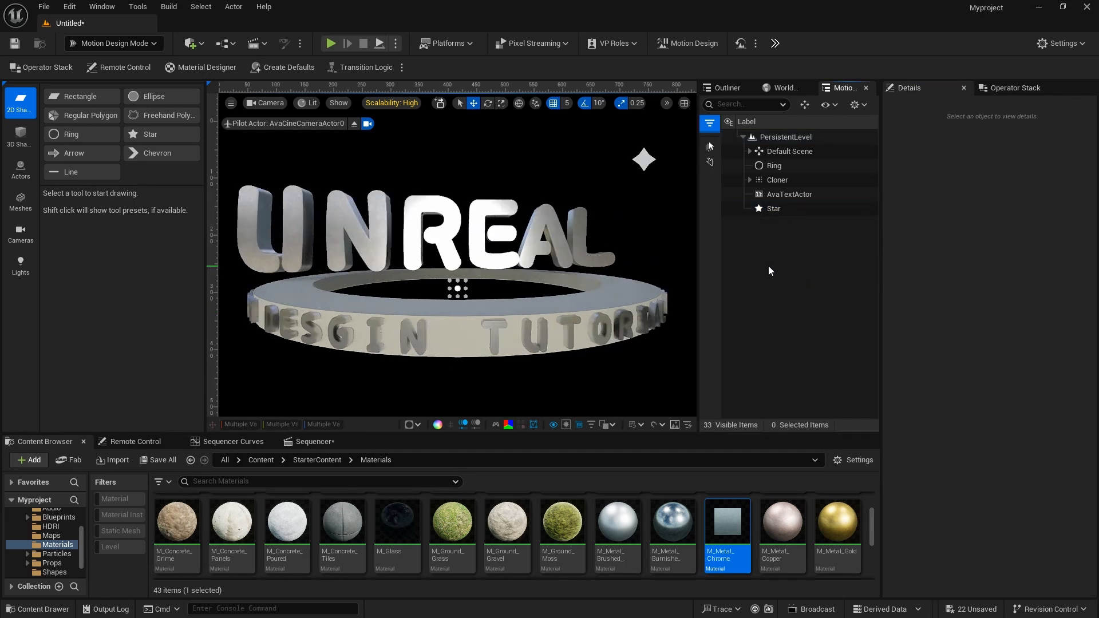
# Add a Pulse animator to the star and link it to the full RelativeLocation vector.
pyautogui.click(645, 160)
pyautogui.click(1012, 89)
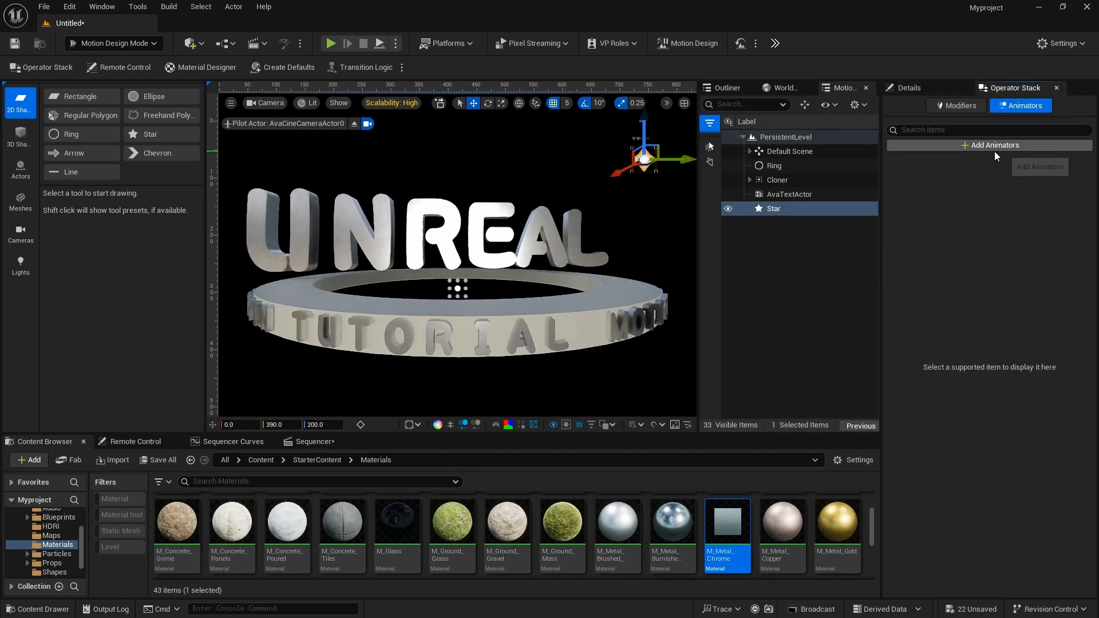
pyautogui.click(994, 150)
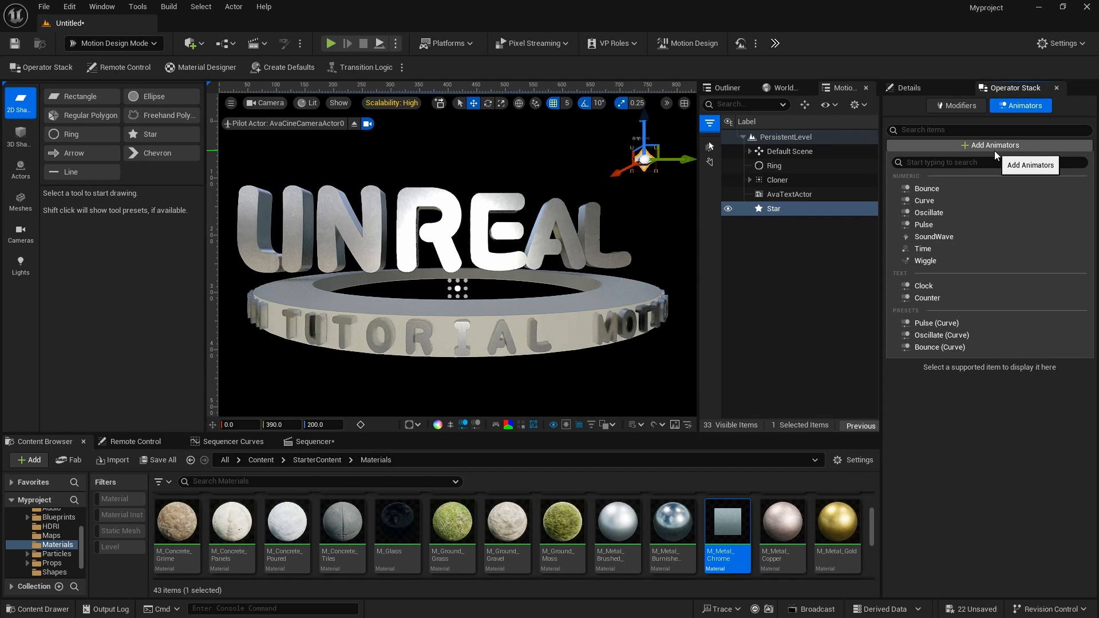
pyautogui.click(955, 225)
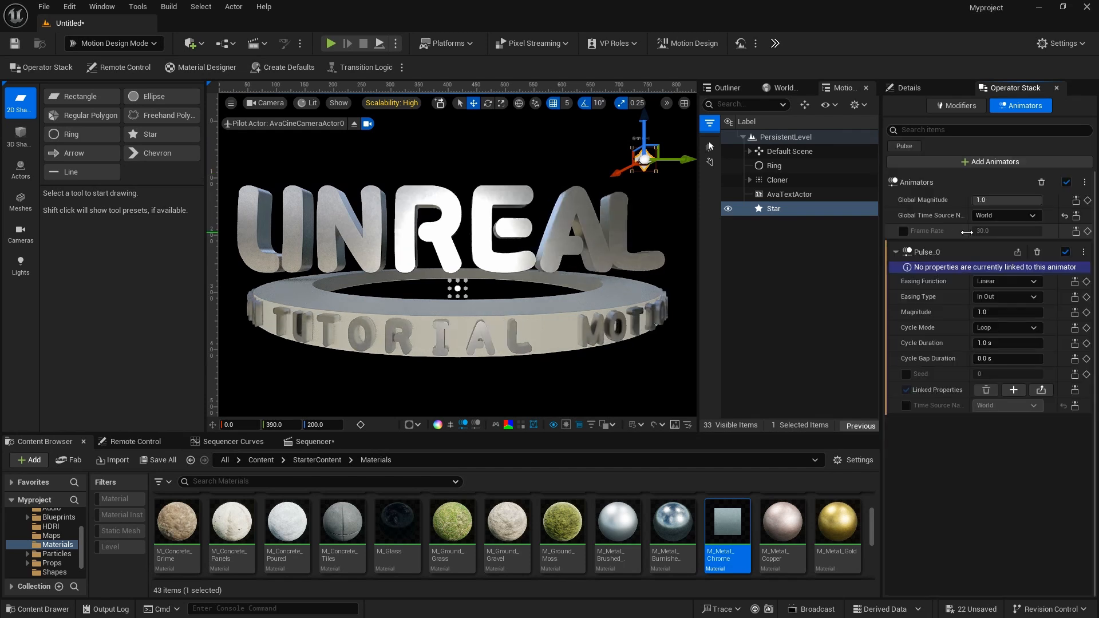
pyautogui.click(1014, 390)
pyautogui.moveTo(1030, 421)
pyautogui.click(948, 448)
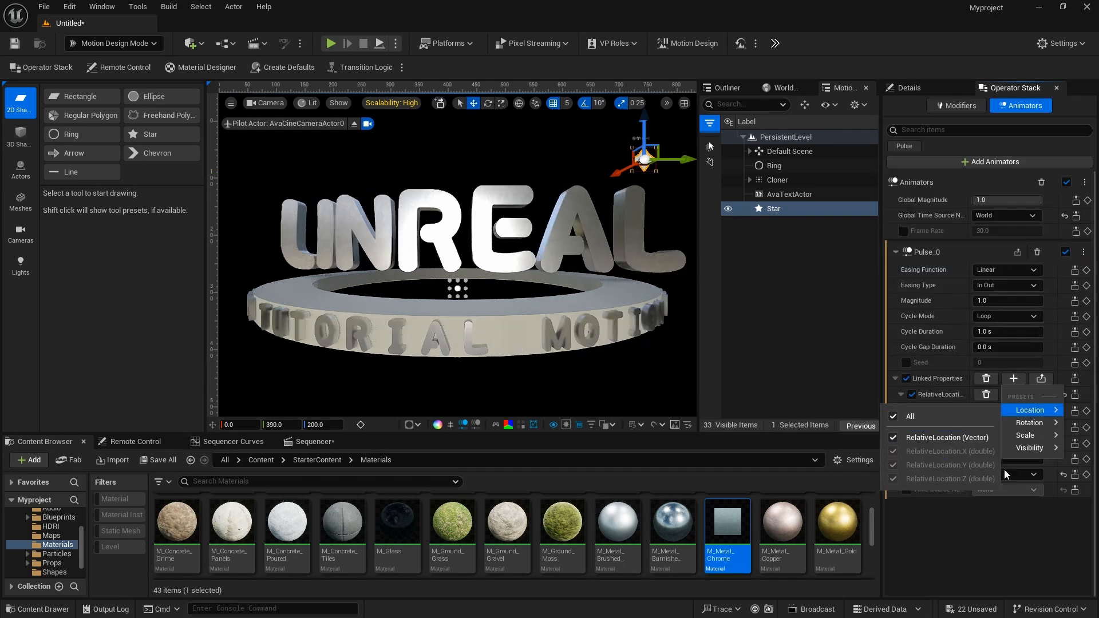
pyautogui.click(1025, 552)
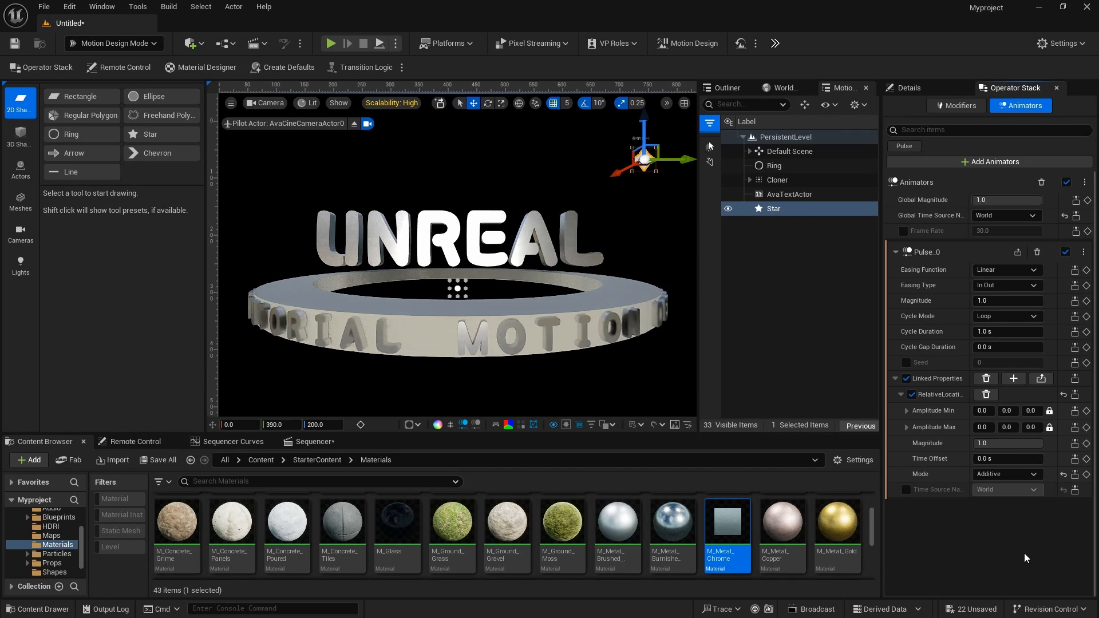
# Set the location Pulse animator's Z Amplitude Max to 50 and its Cycle Duration to 5 s.
pyautogui.click(1031, 427)
pyautogui.write('50')
pyautogui.press('Return')
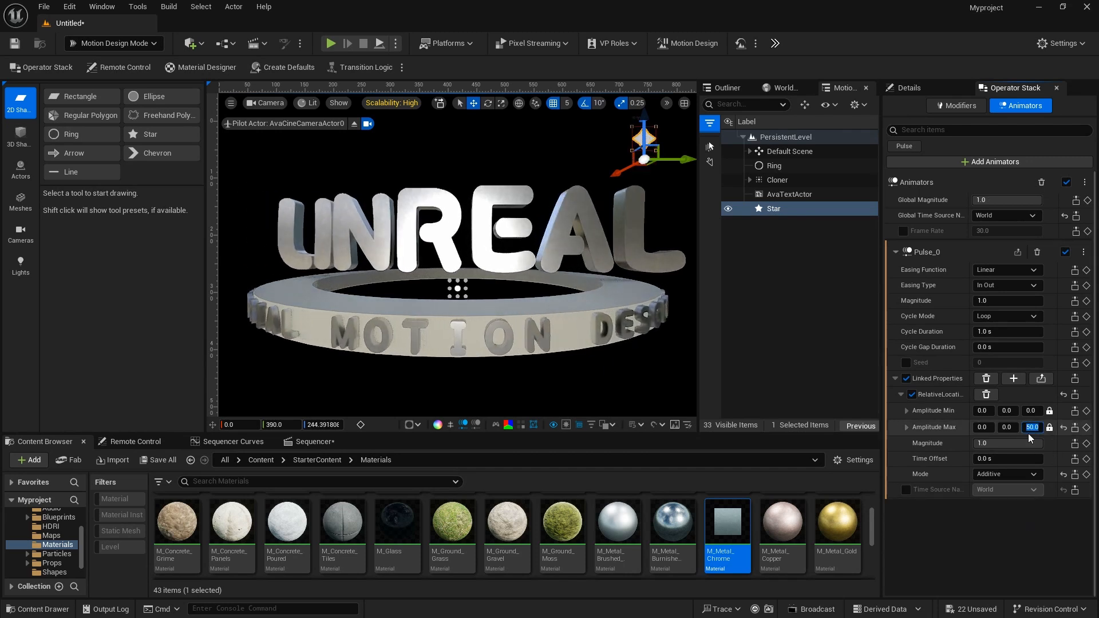
pyautogui.click(996, 331)
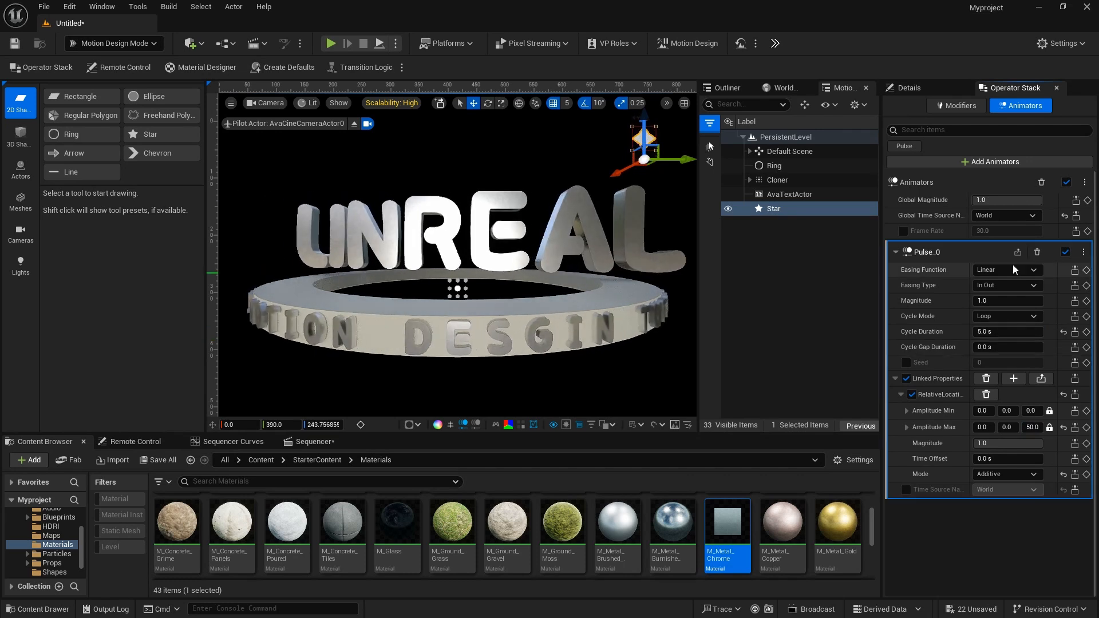
# Add a second Pulse animator to the star and link it to its RelativeRotation.
pyautogui.click(1030, 161)
pyautogui.click(1004, 241)
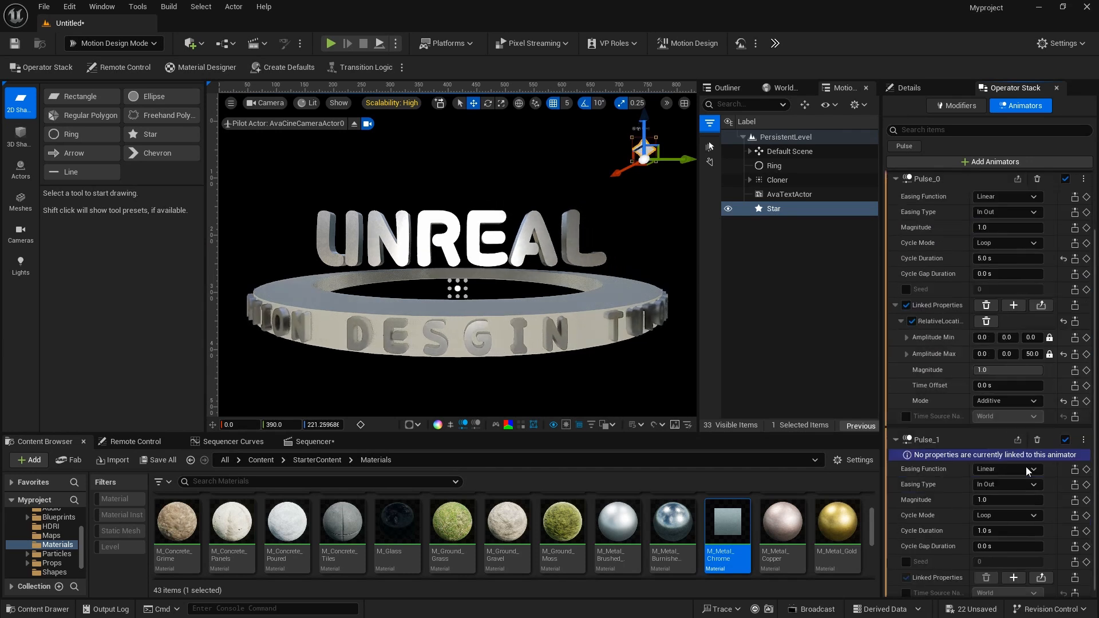
pyautogui.click(1014, 570)
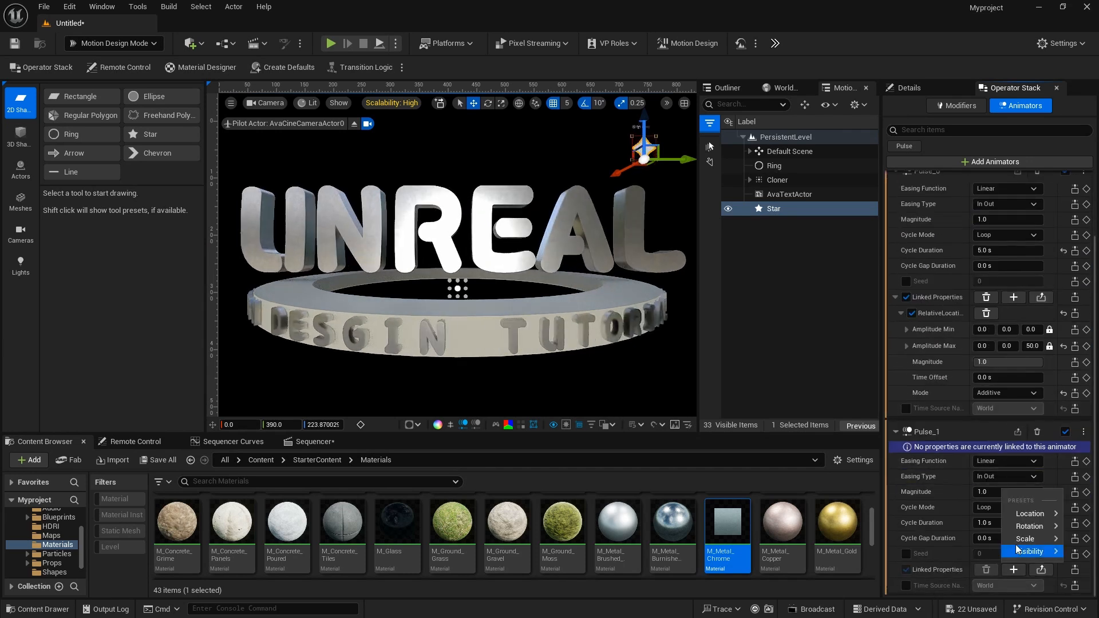
pyautogui.moveTo(1029, 527)
pyautogui.click(951, 554)
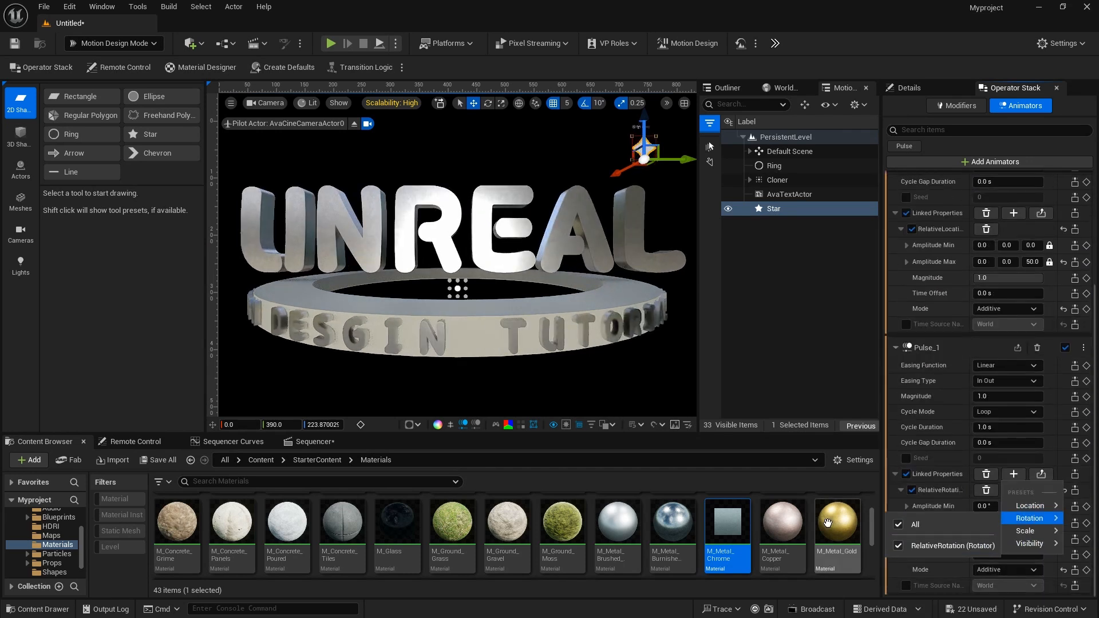
pyautogui.click(962, 478)
# Set the rotation Pulse animator's X Amplitude Max to 360° and its Cycle Duration to 20 s, after trying 50 s.
pyautogui.click(1040, 523)
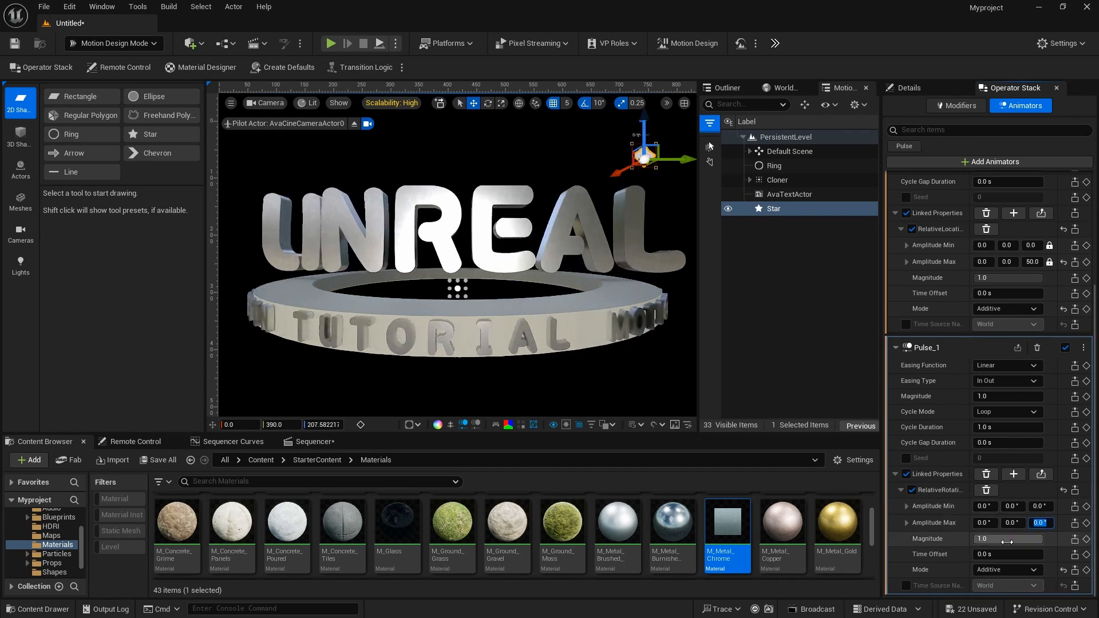
pyautogui.click(985, 526)
pyautogui.write('360')
pyautogui.press('Return')
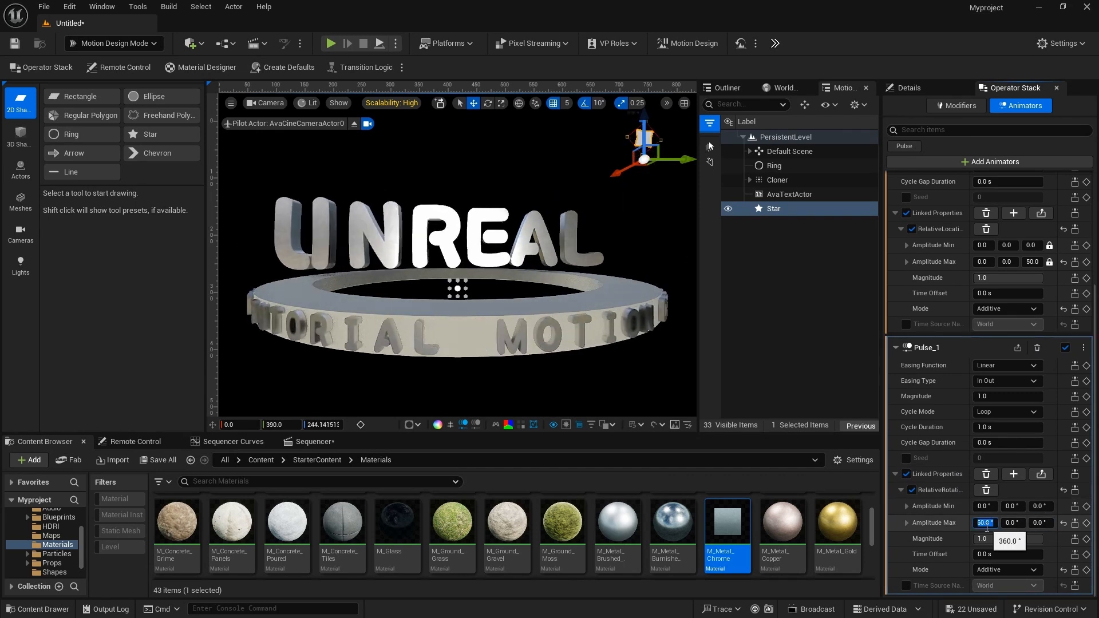
pyautogui.click(992, 427)
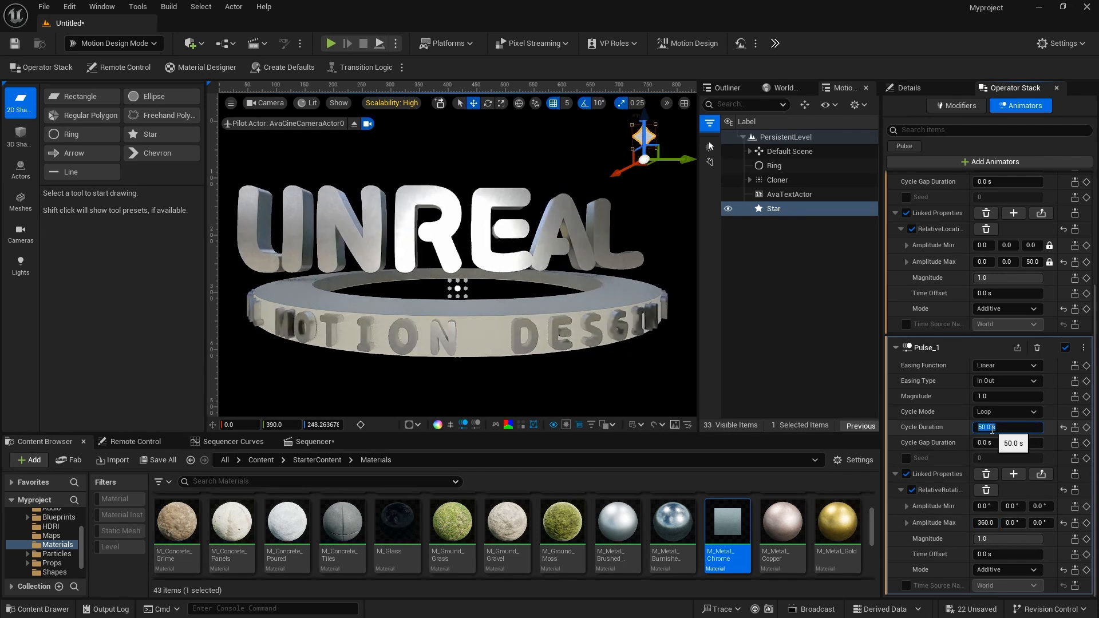
pyautogui.write('20')
pyautogui.press('Return')
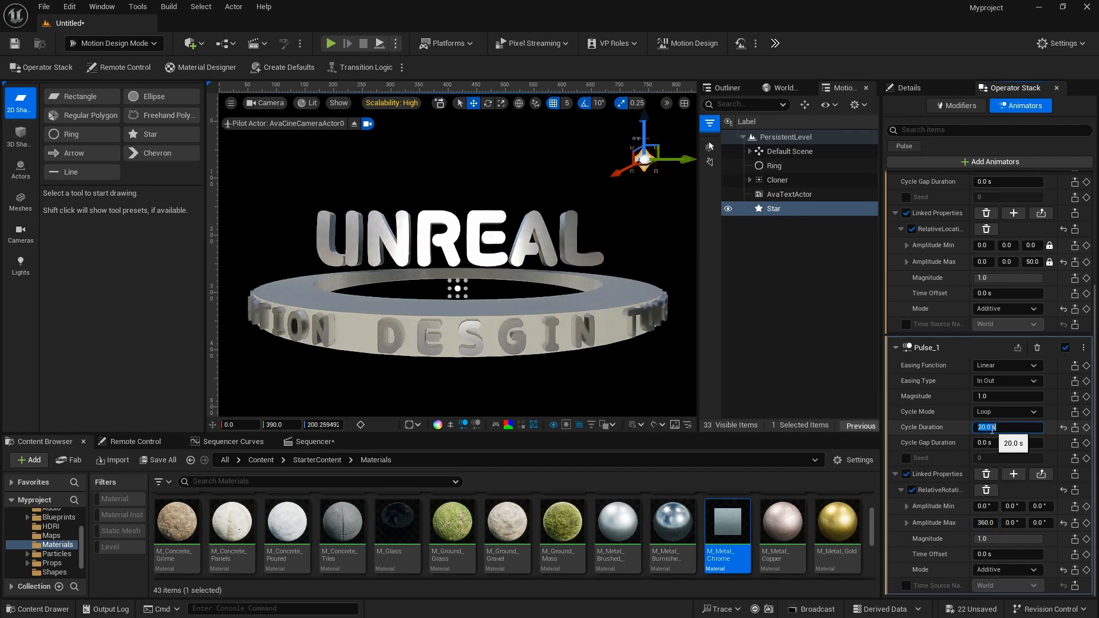
# Duplicate the animated star into four copies: two above the UNREAL text and one below each end of the ring.
pyautogui.click(679, 314)
pyautogui.click(648, 148)
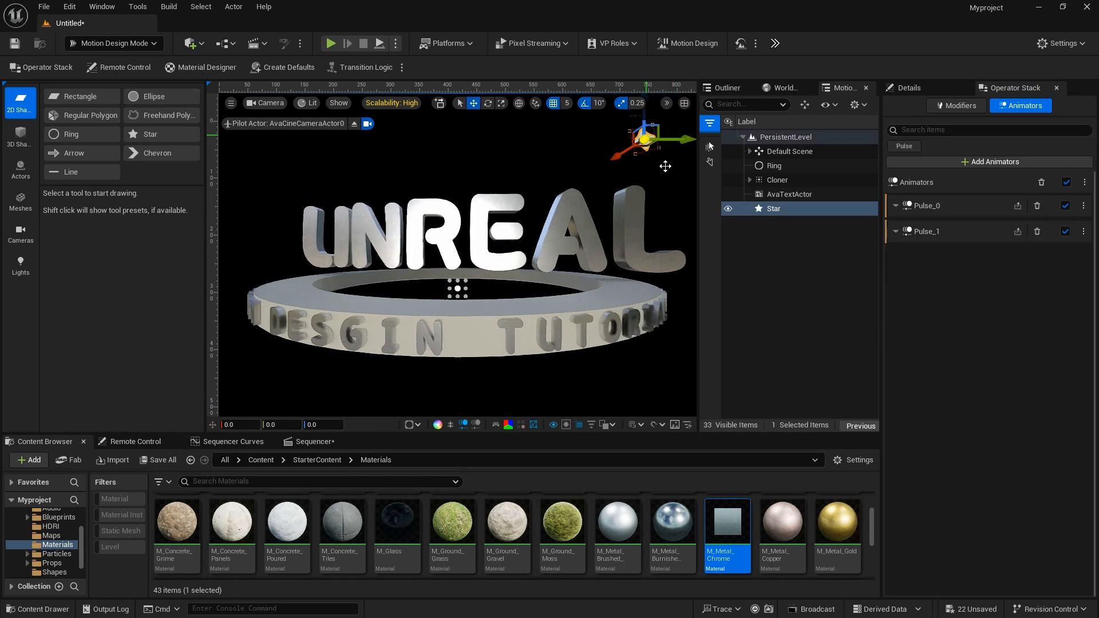
pyautogui.keyDown('alt'); pyautogui.moveTo(661, 134); pyautogui.dragTo(403, 141); pyautogui.keyUp('alt')
pyautogui.keyDown('alt'); pyautogui.moveTo(404, 143); pyautogui.dragTo(652, 375); pyautogui.keyUp('alt')
pyautogui.click(261, 373)
pyautogui.click(244, 366)
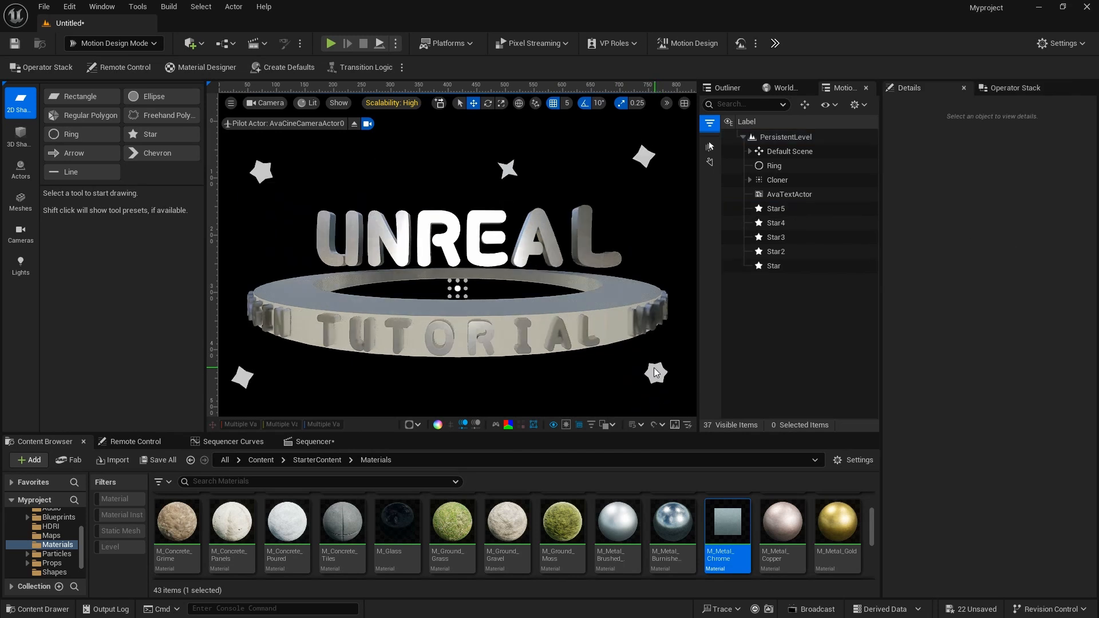
# Open the location Pulse animator's Cycle Duration on the star below the ring's right end for editing, and deselect the star.
pyautogui.click(658, 368)
pyautogui.click(1015, 87)
pyautogui.click(1007, 332)
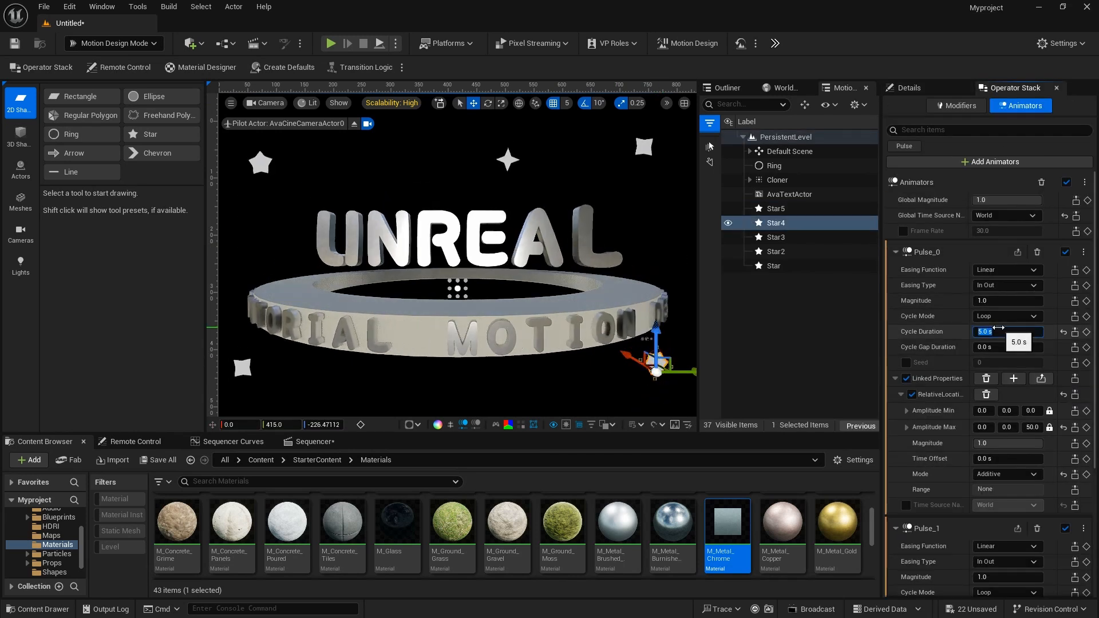
pyautogui.click(437, 372)
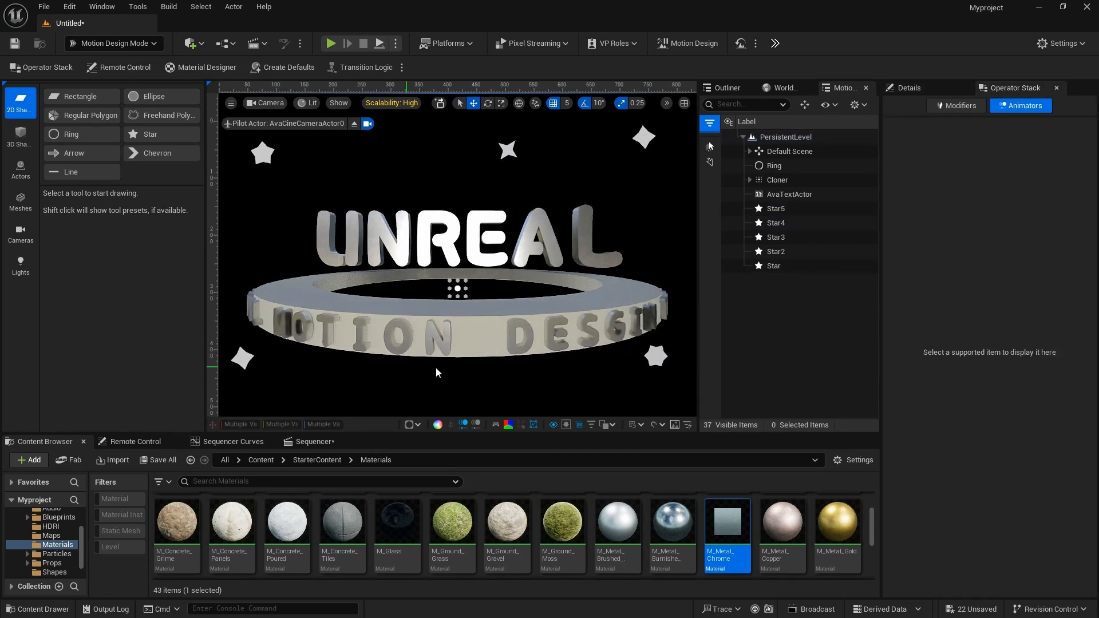
# Set the location Pulse animator's Cycle Duration to 6 s on the star below the ring's left end.
pyautogui.click(243, 367)
pyautogui.click(1022, 333)
pyautogui.write('6')
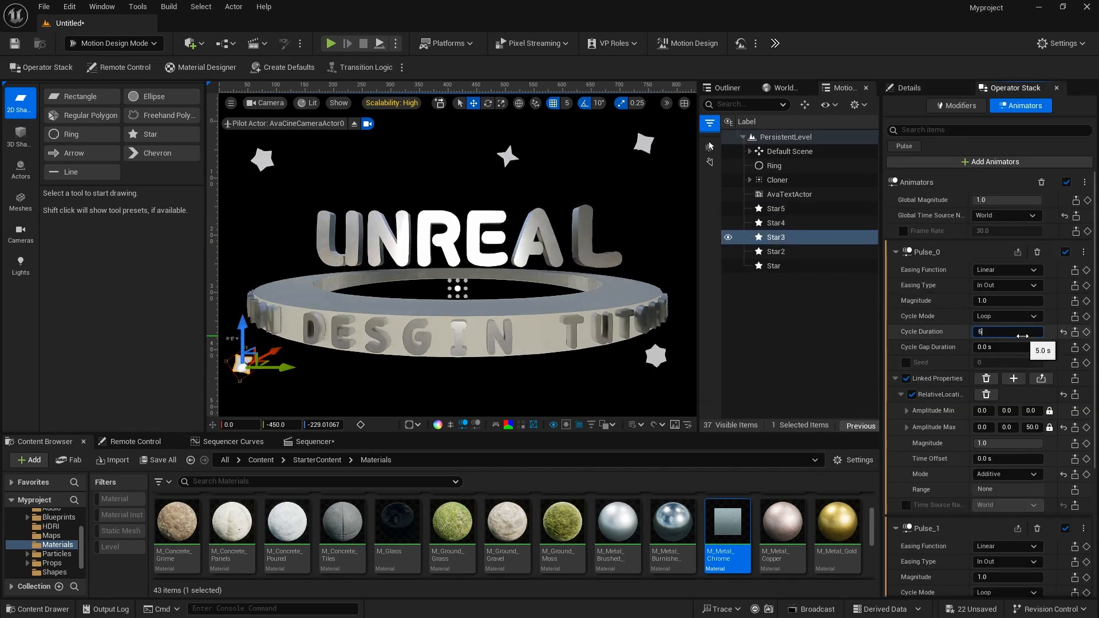